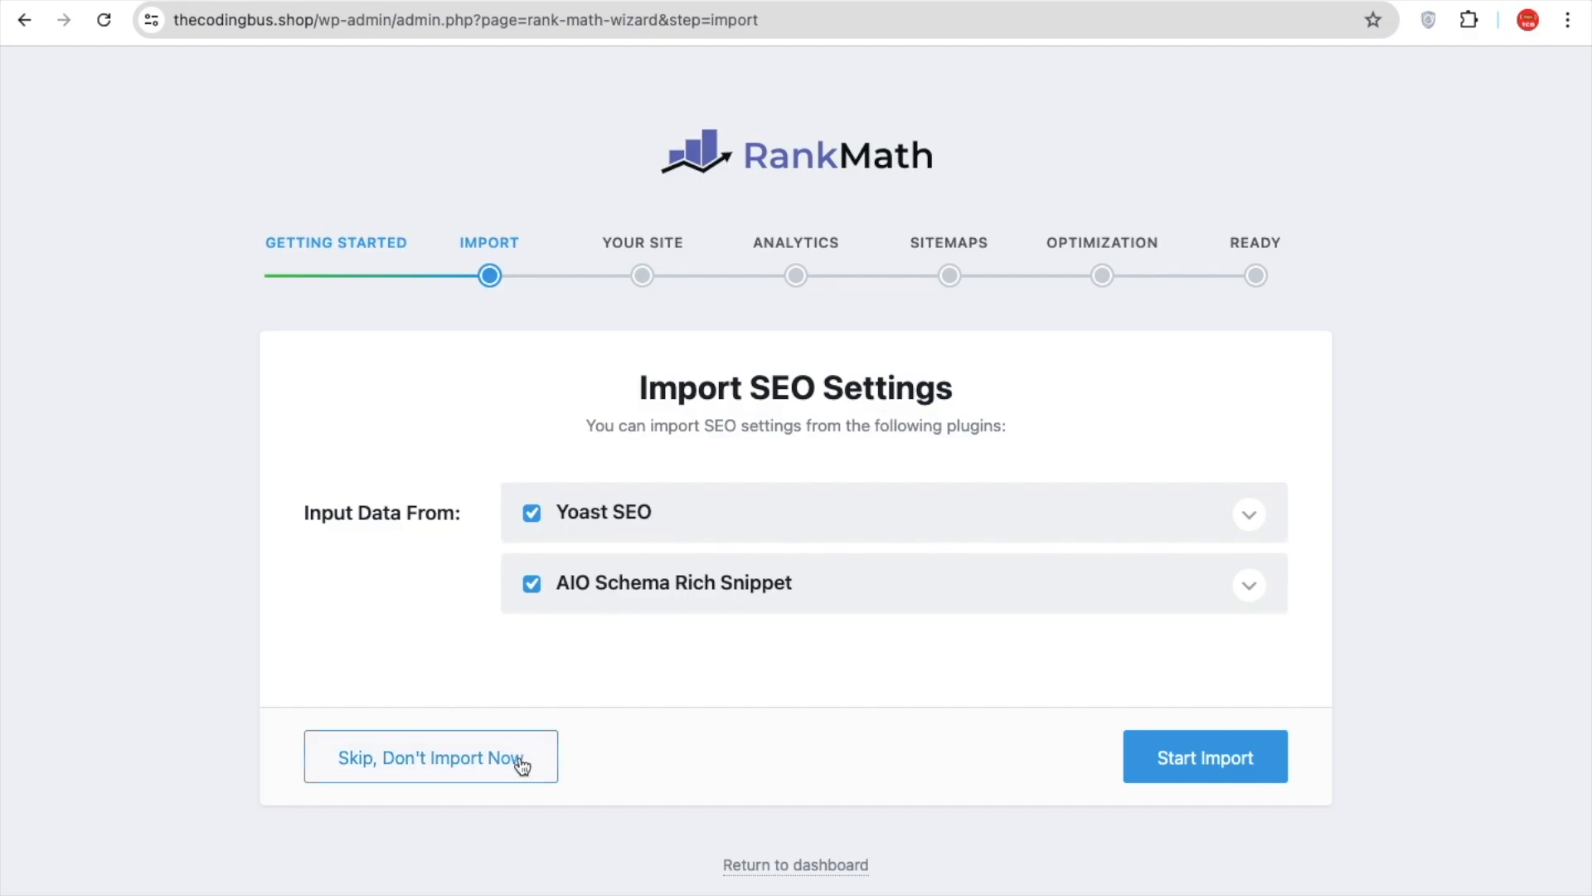
Skip importing SEO settings from Yoast SEO and AIO Schema Rich Snippet, and save the website details with their existing values.
click(479, 771)
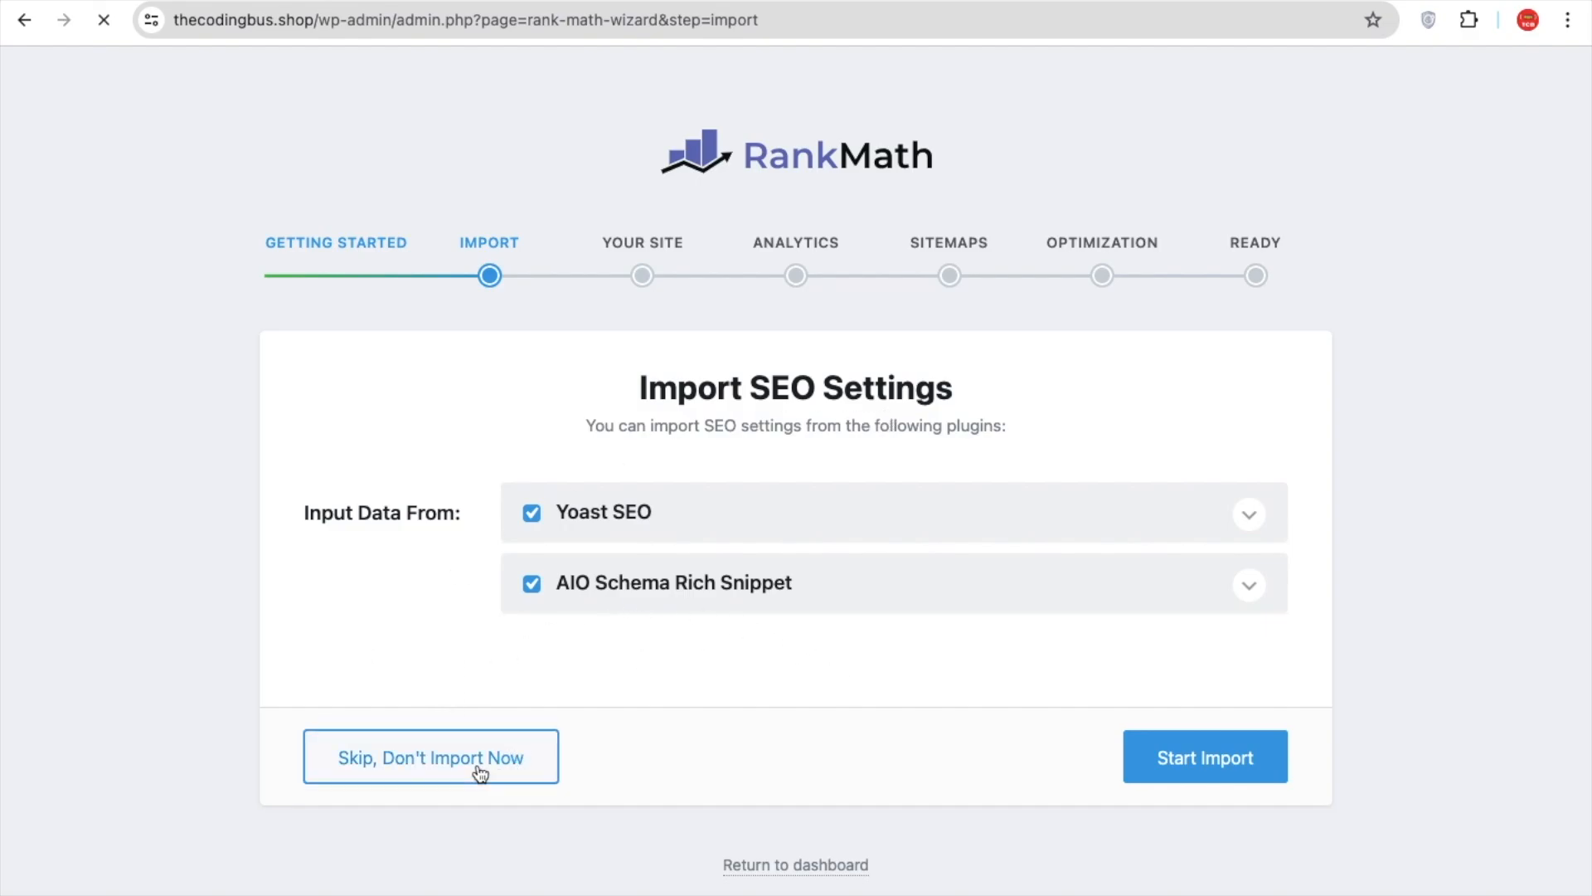
scroll(510, 599, down, 2)
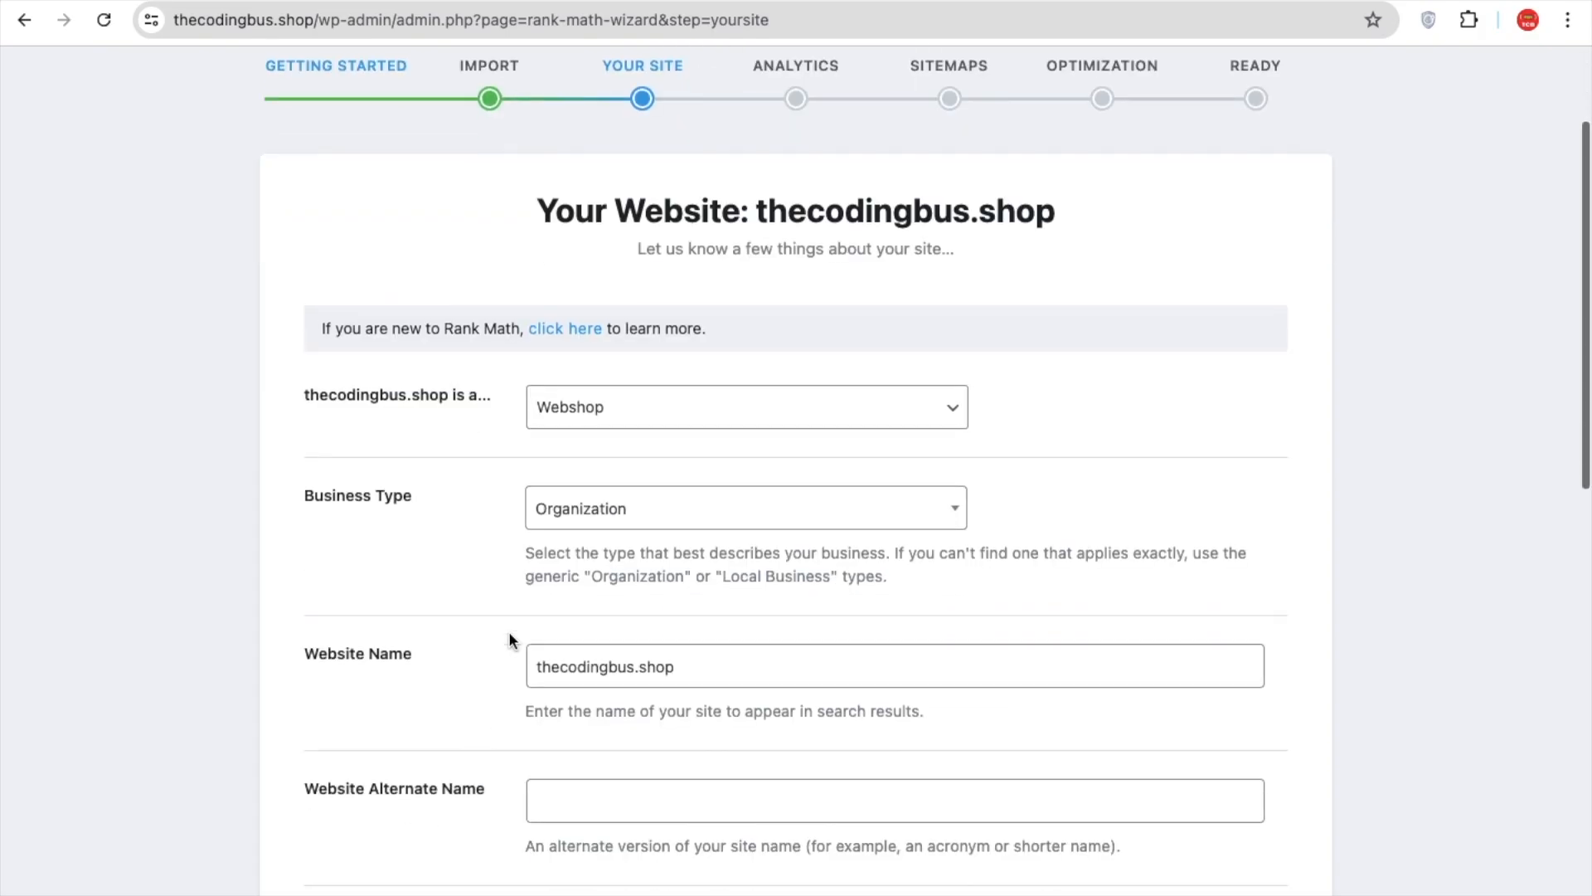
scroll(504, 624, down, 11)
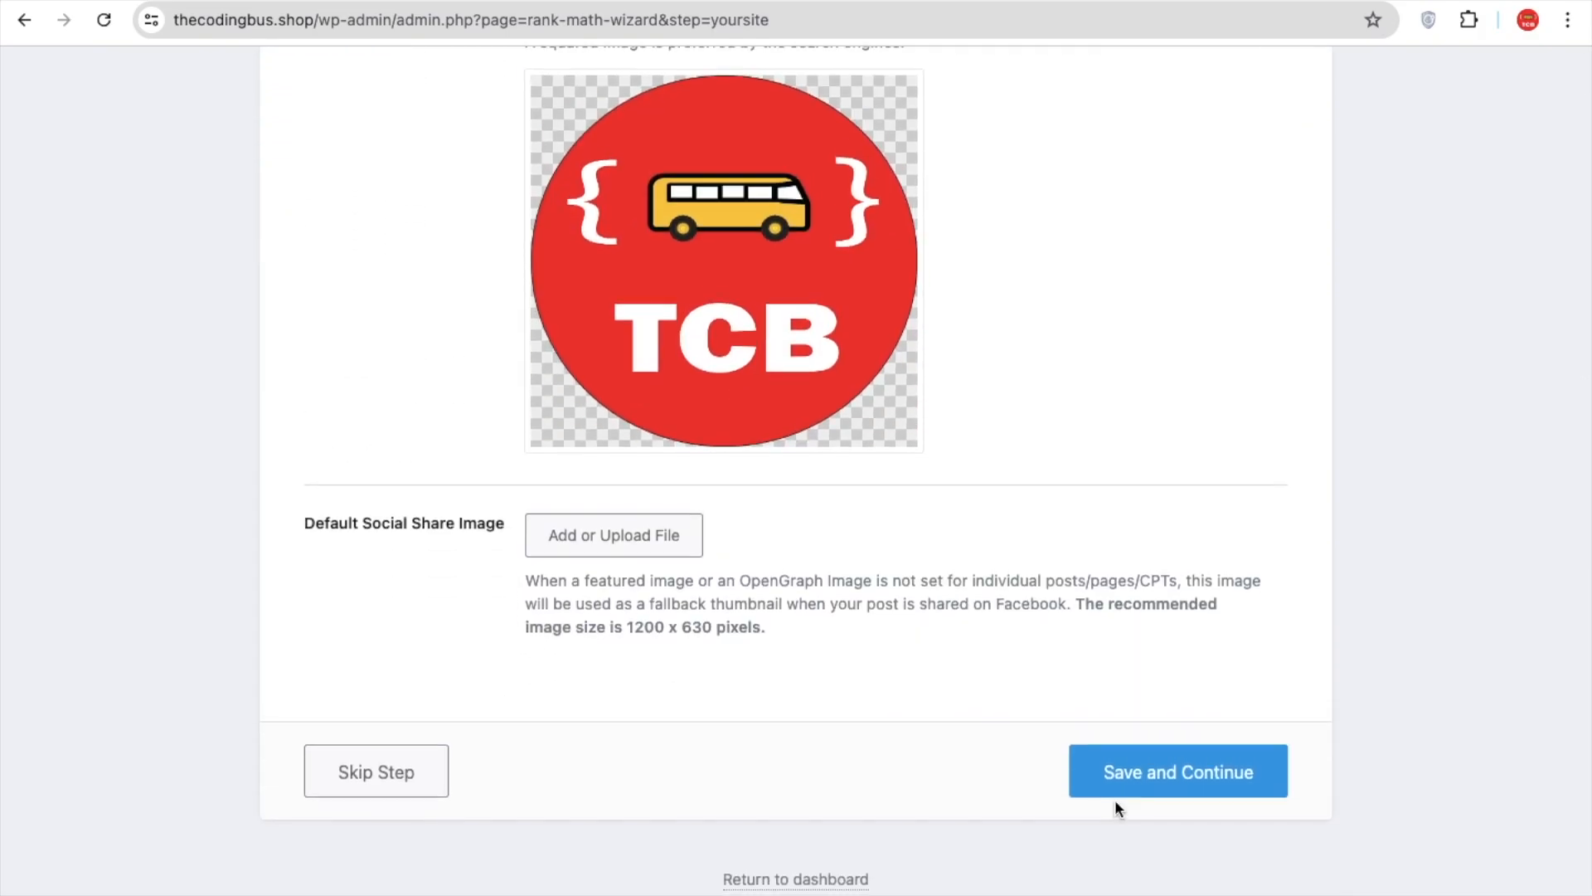
click(1159, 780)
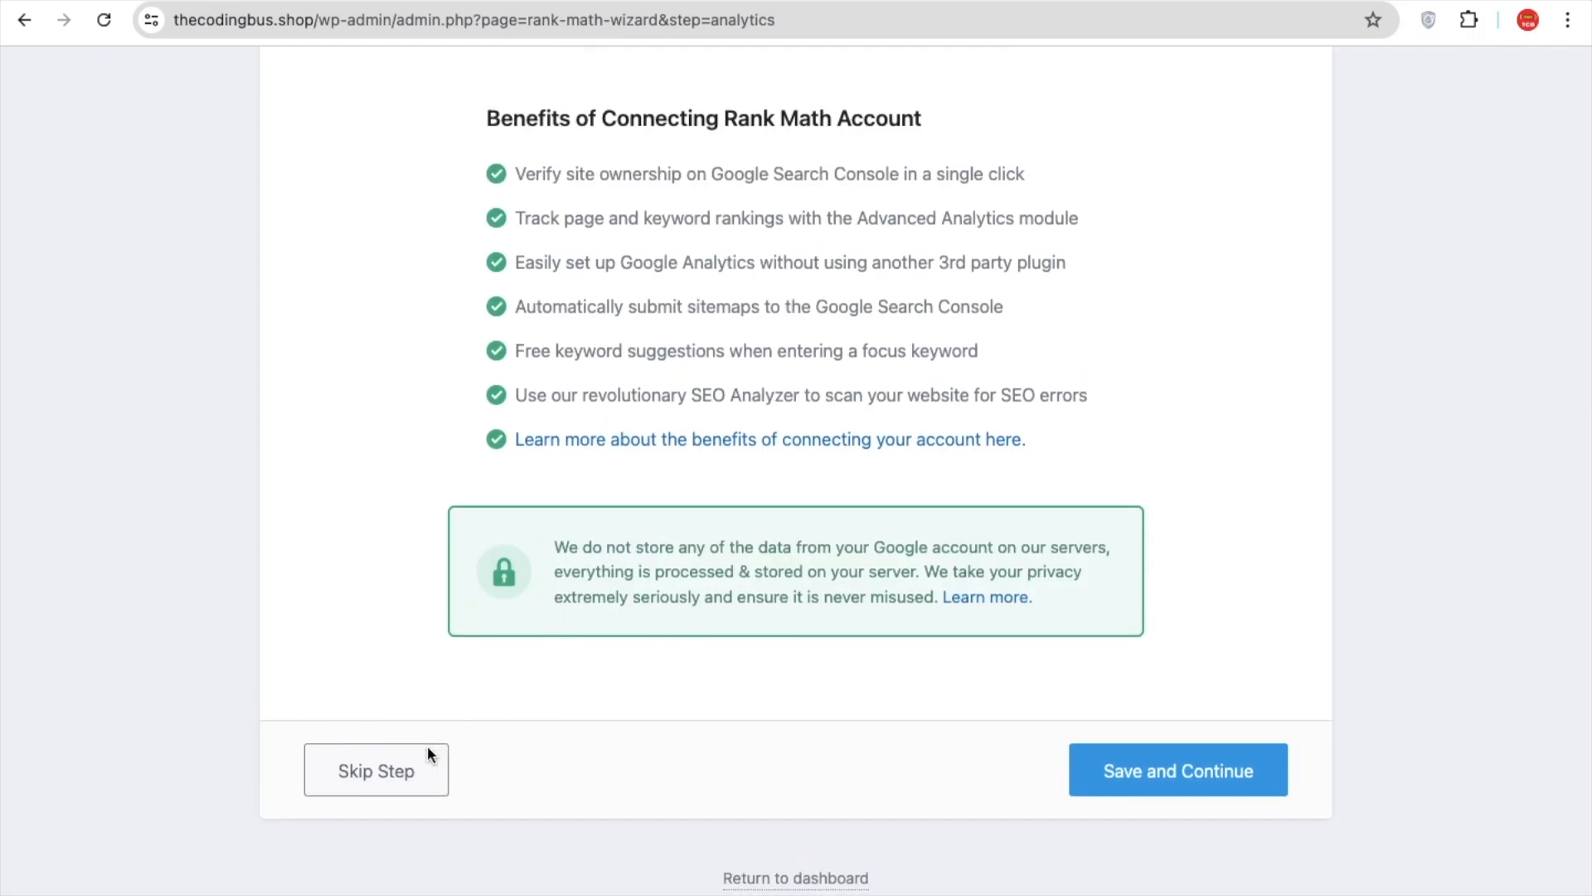
Skip the analytics account connection and save the sitemap settings with their default options.
click(384, 778)
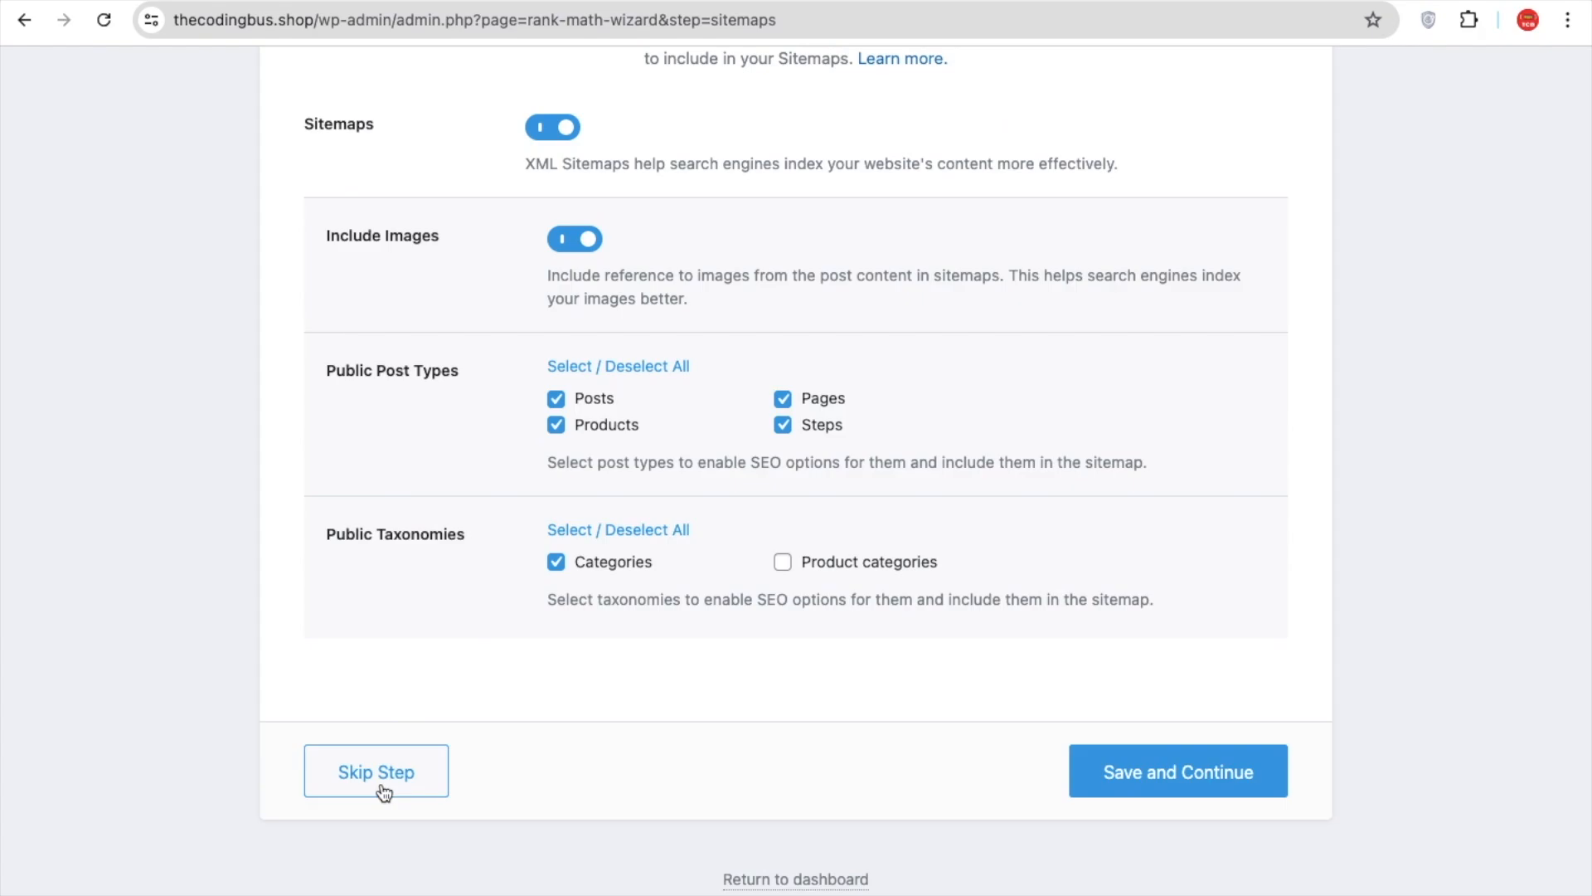
click(1192, 774)
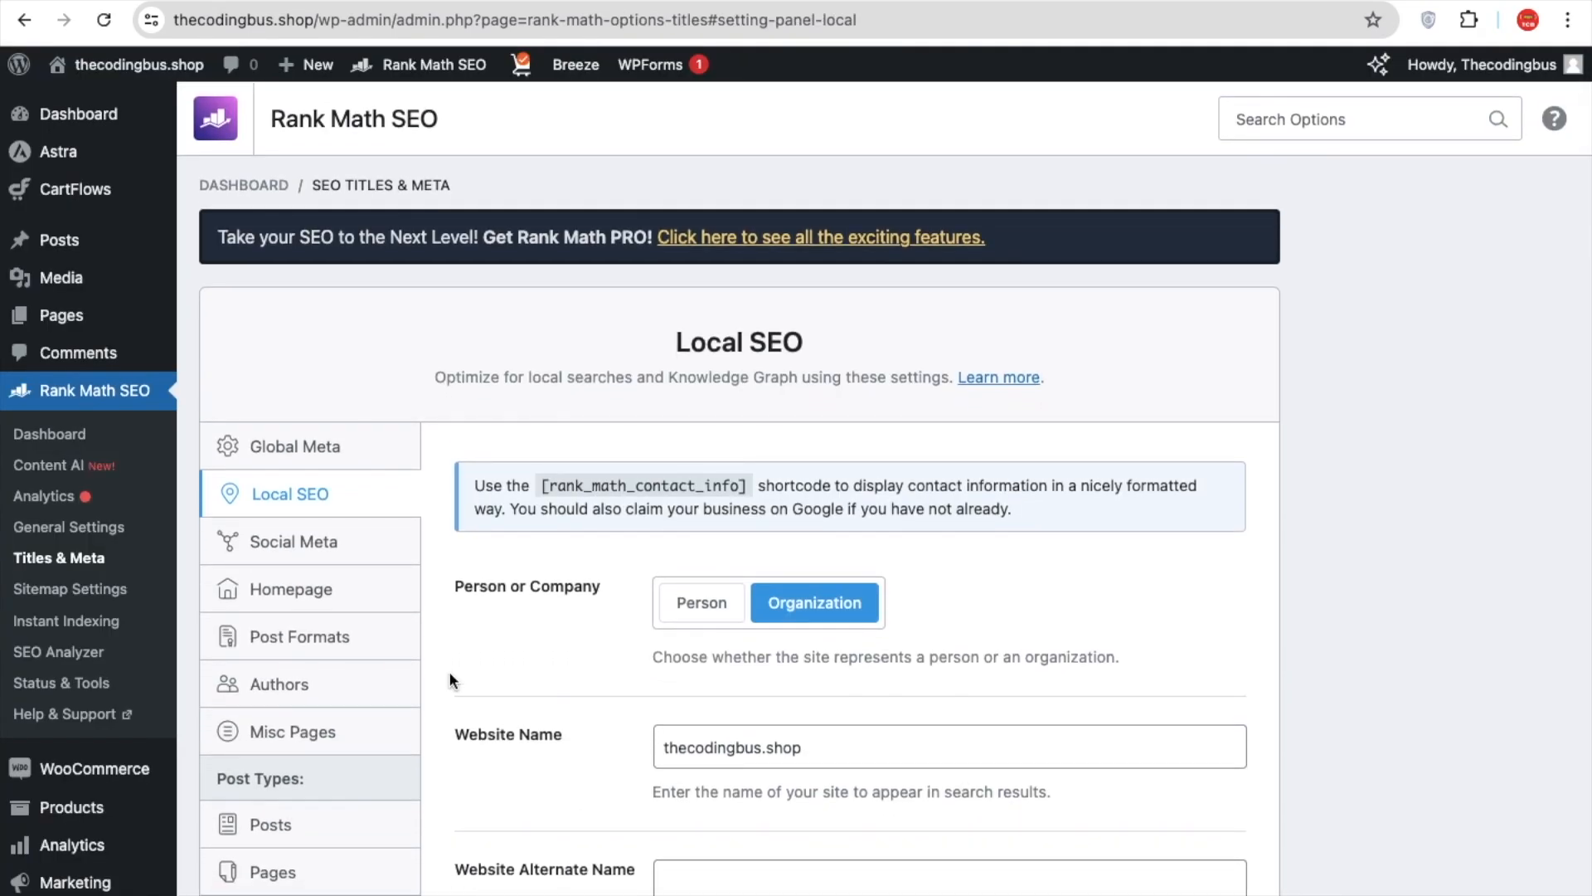
Open the TCB bag product for editing from the list of all products.
scroll(437, 611, down, 3)
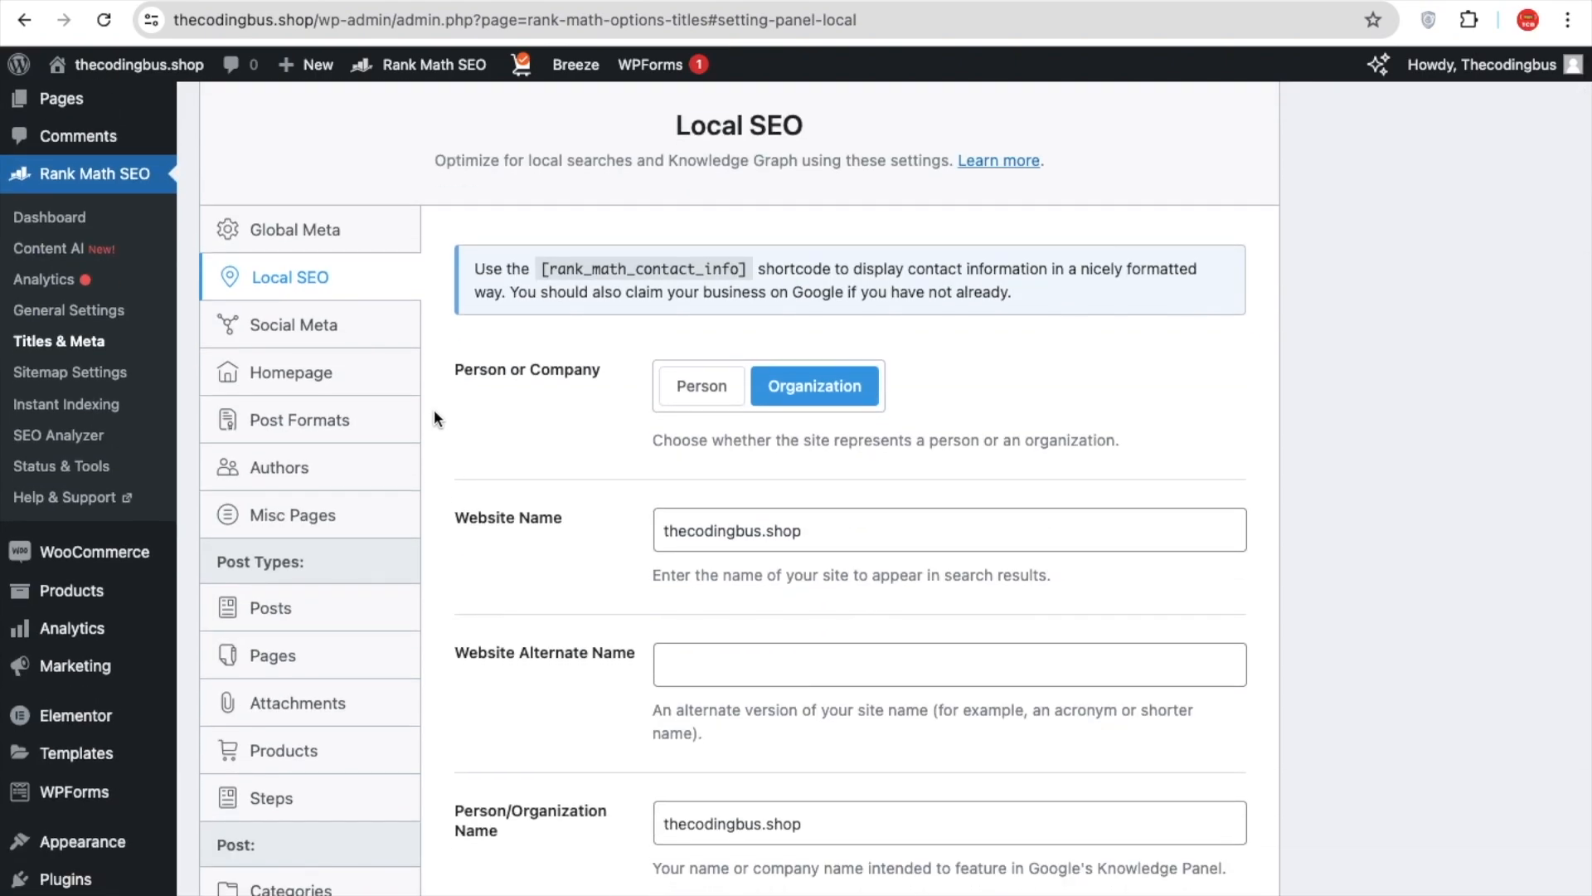
scroll(434, 410, down, 3)
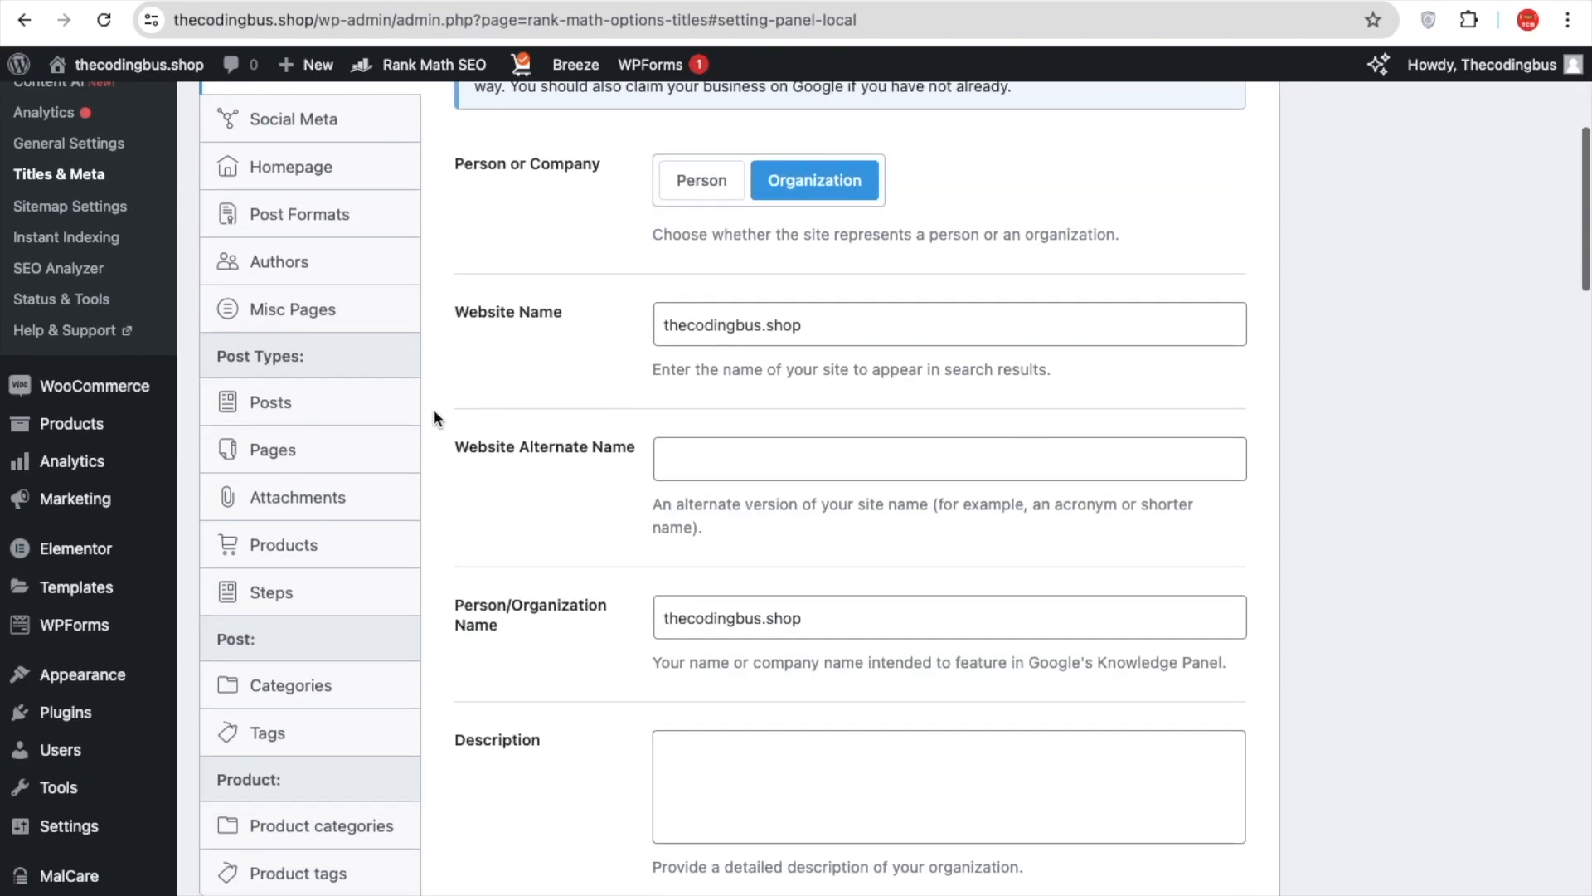
scroll(434, 410, up, 6)
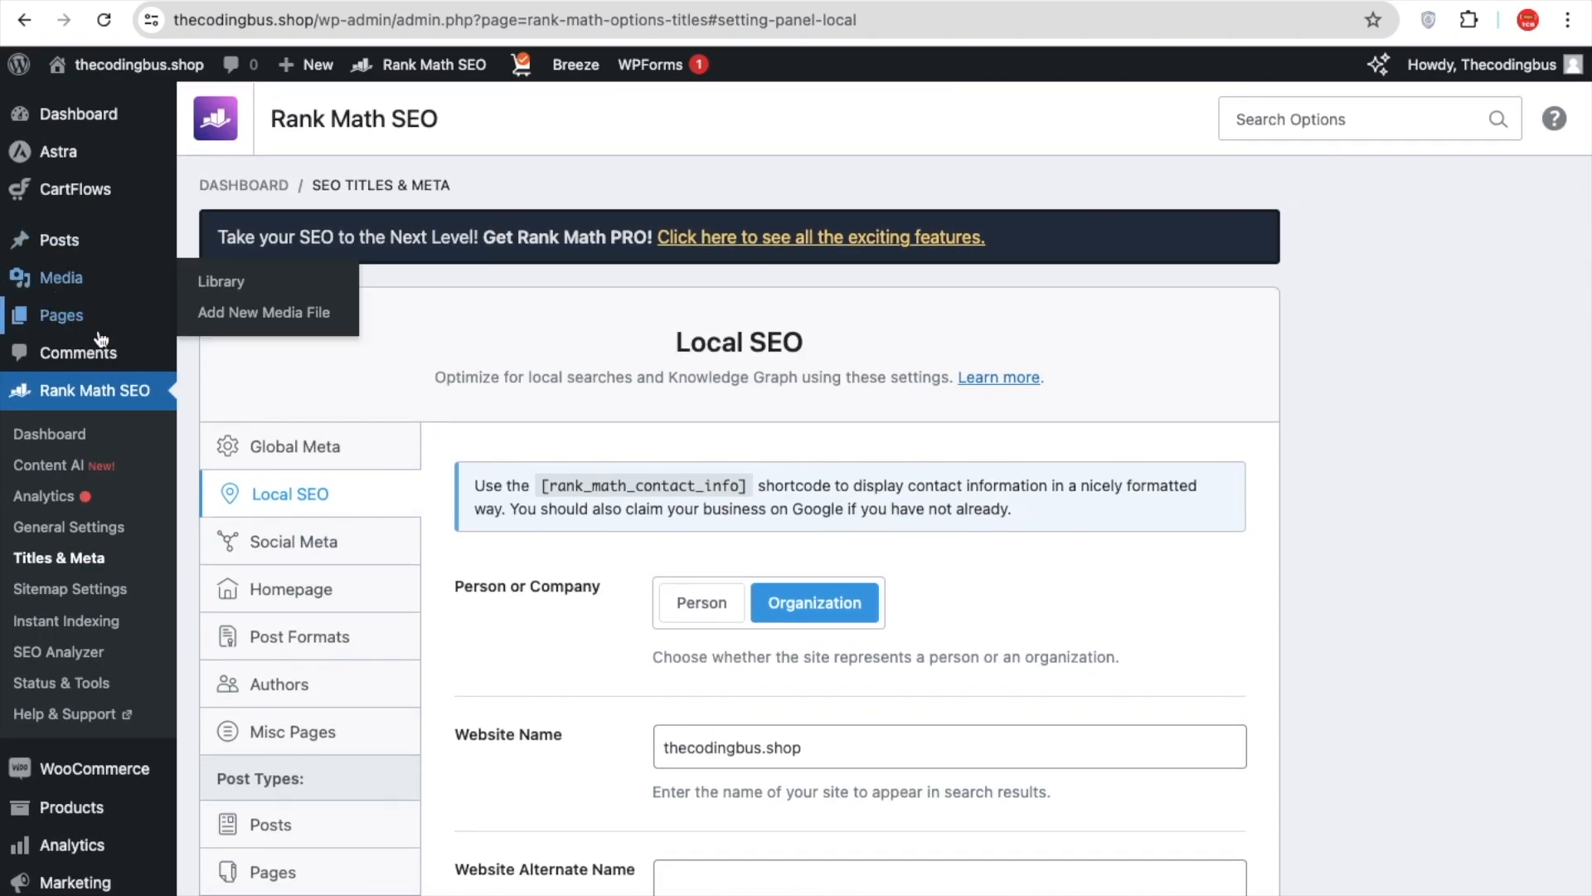
scroll(98, 465, down, 5)
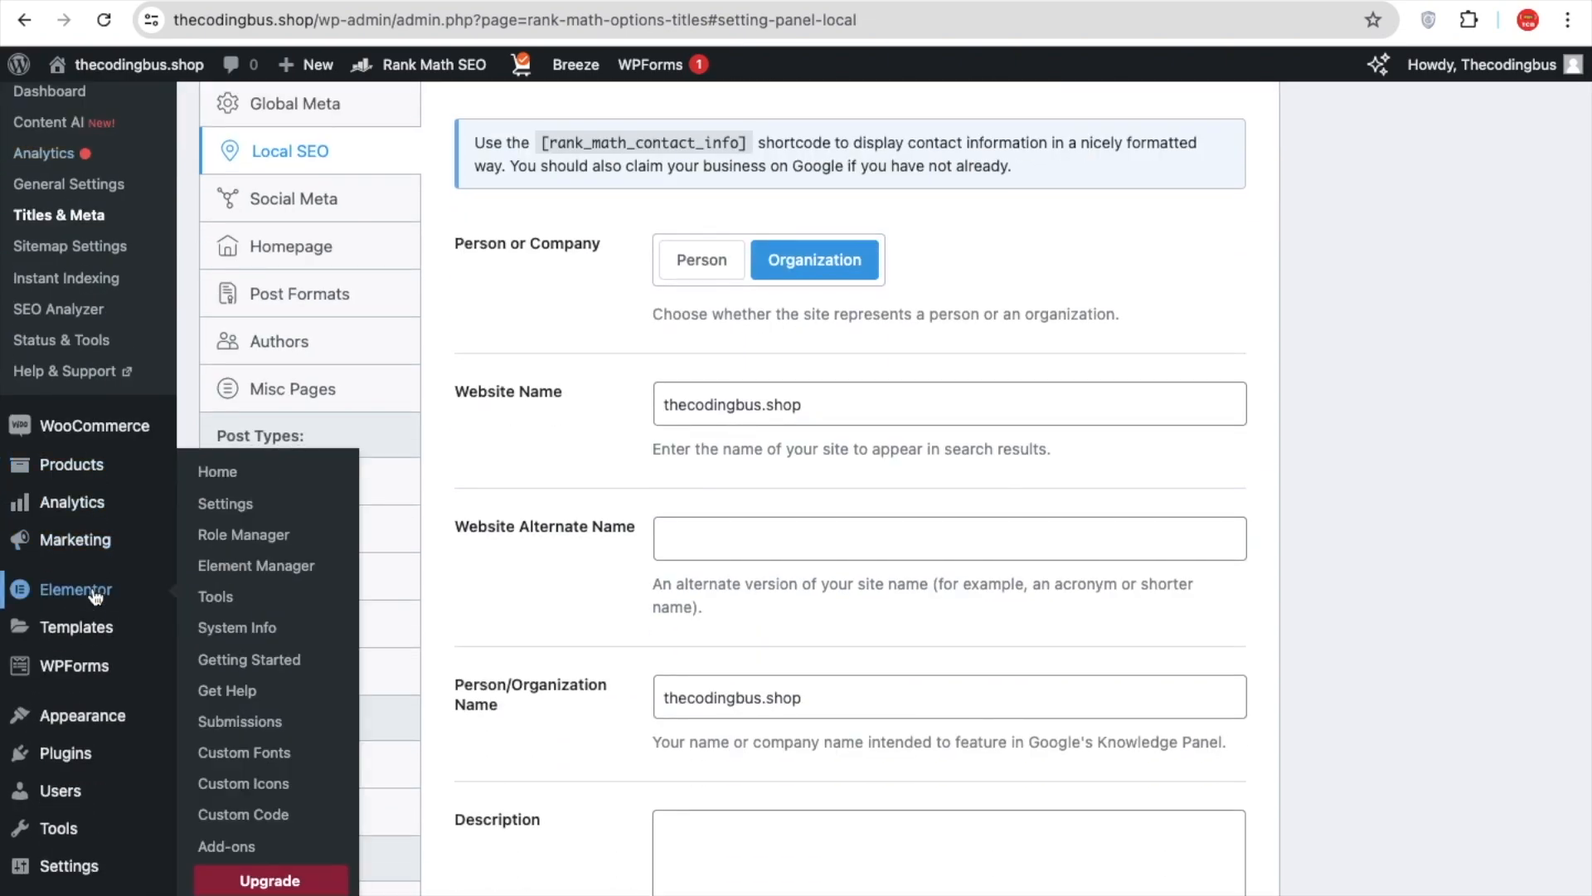
scroll(79, 747, down, 3)
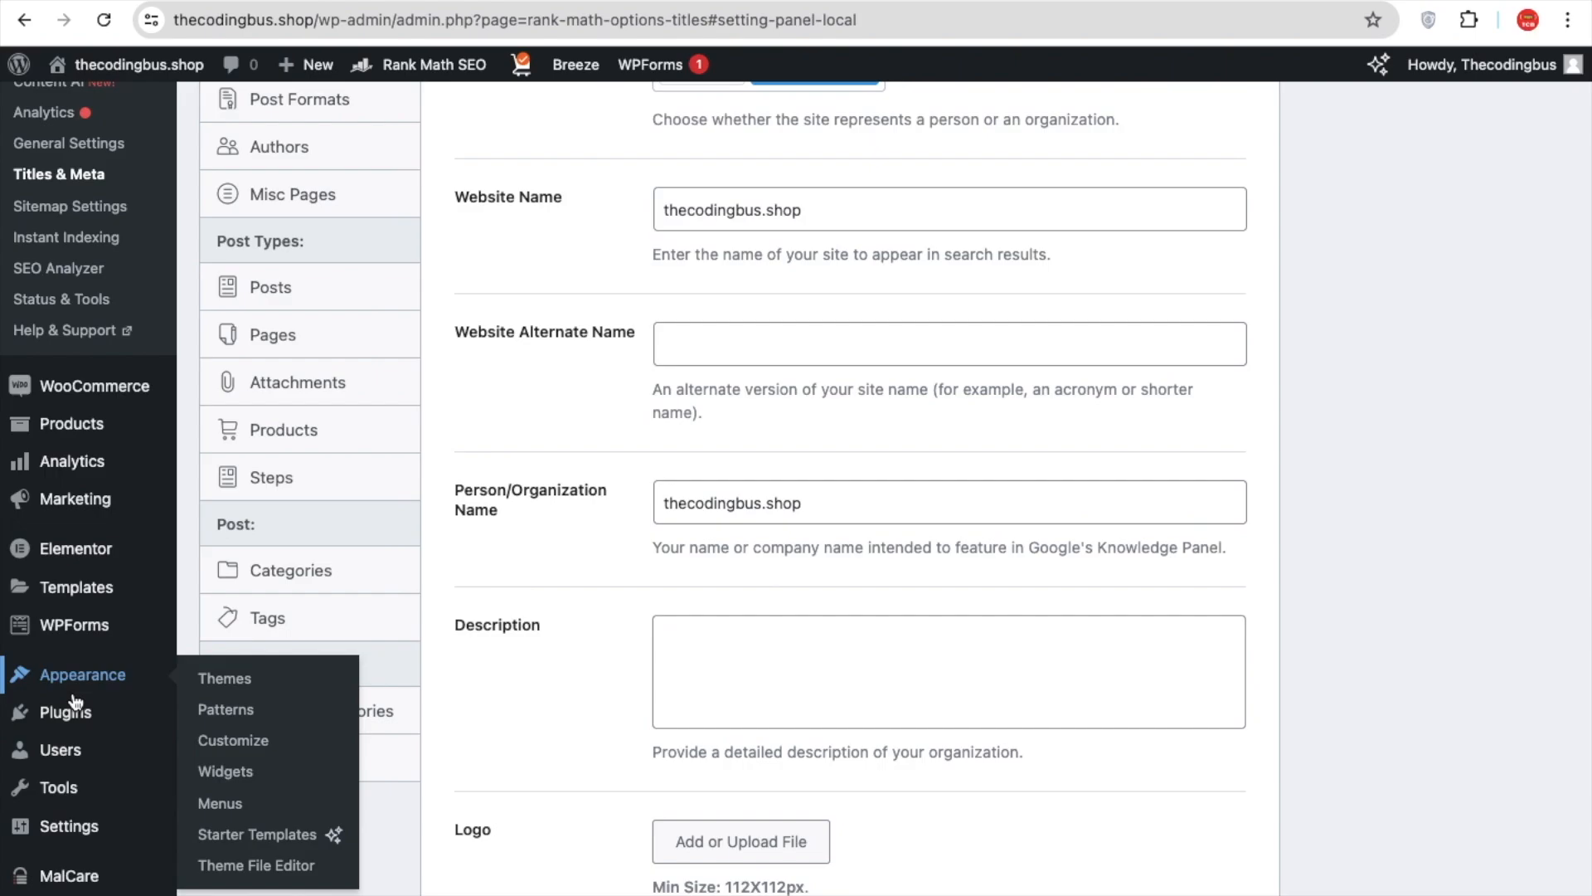
scroll(72, 509, up, 1)
mouse_move(70, 453)
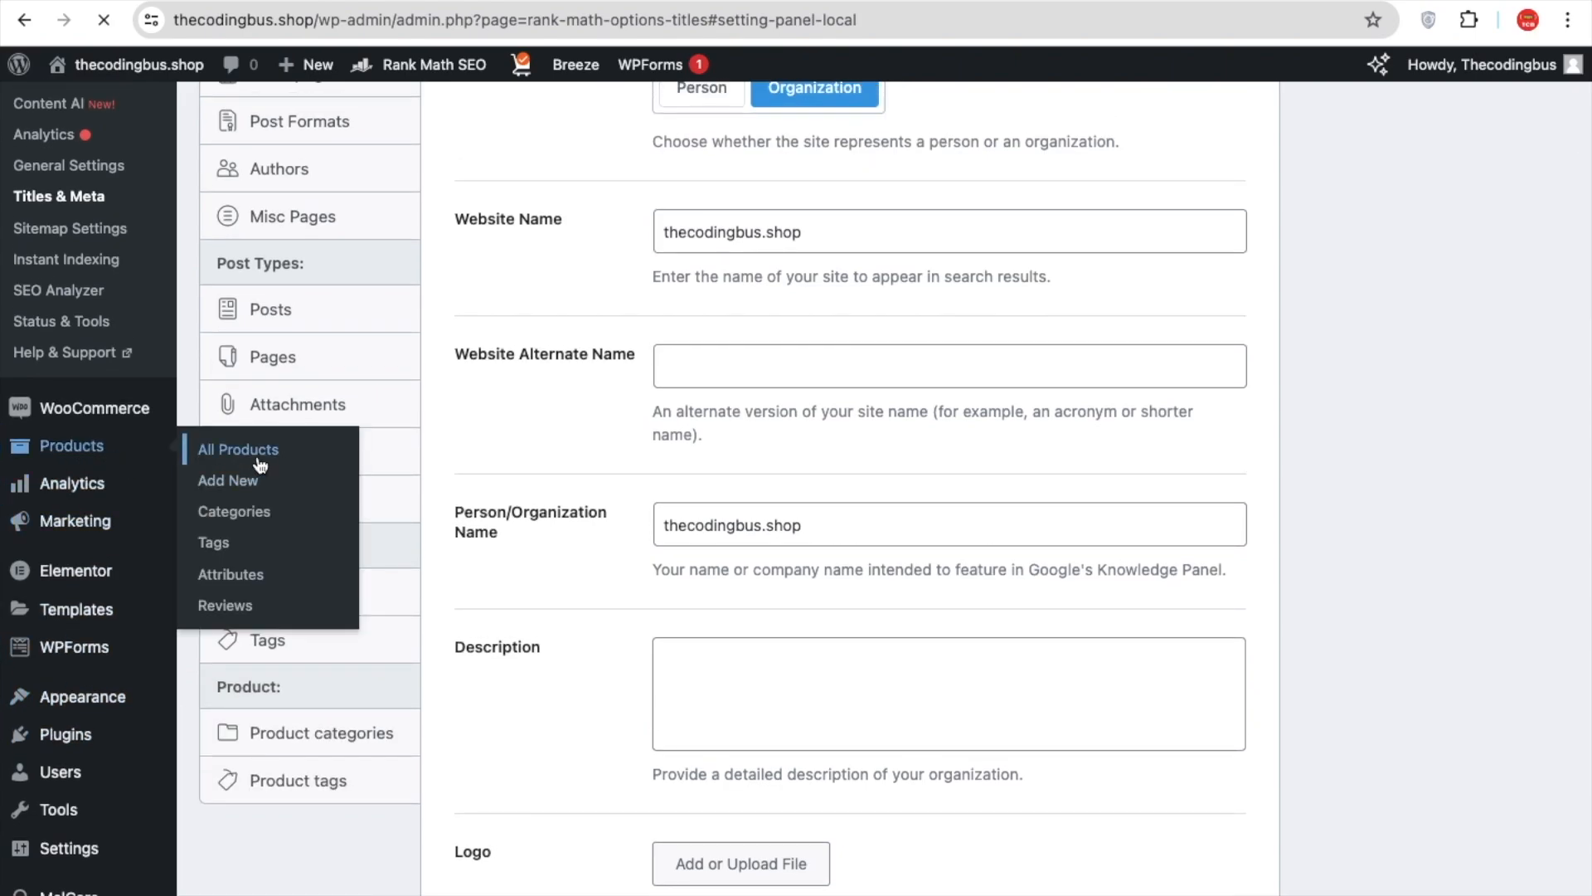
scroll(361, 655, down, 2)
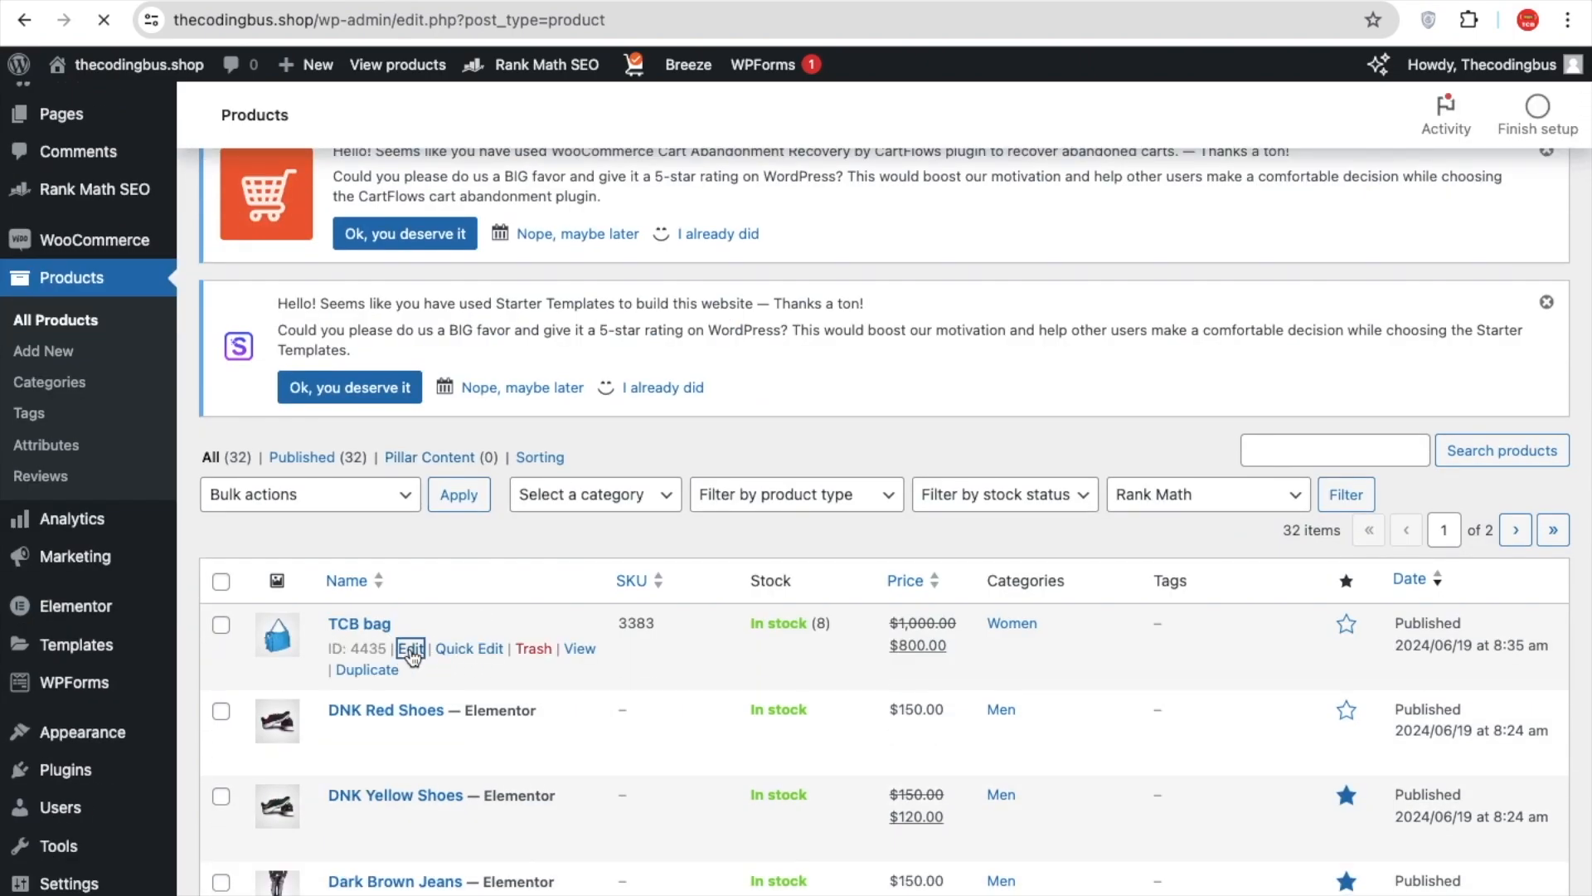
Examine the Rank Math SEO section of the TCB bag product, including the search preview, focus keyword and Basic SEO checks.
scroll(412, 658, down, 6)
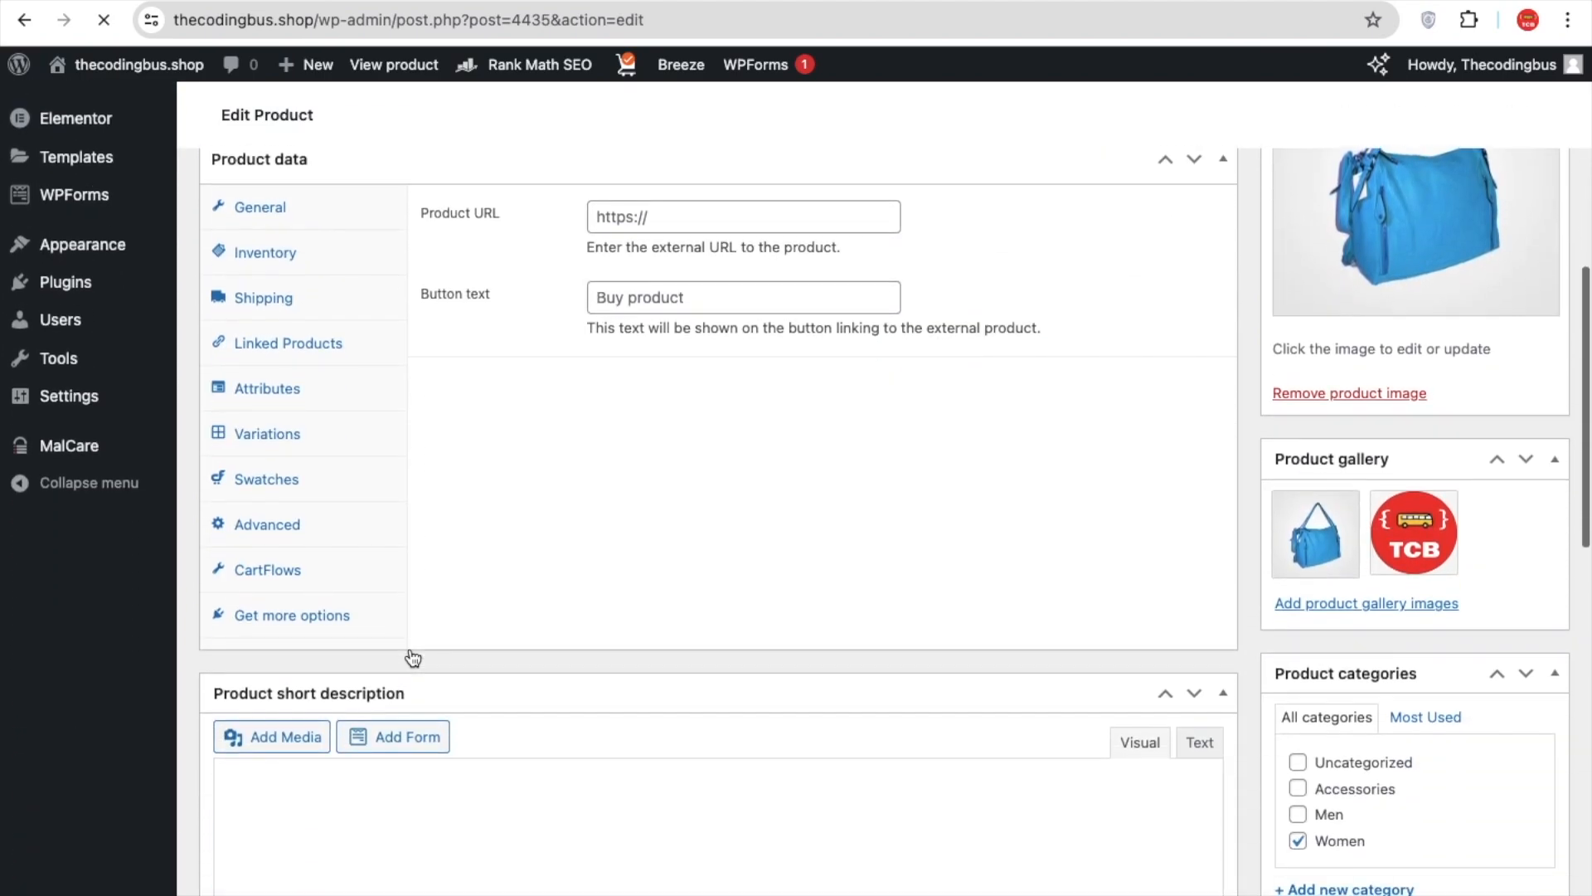
scroll(412, 657, down, 6)
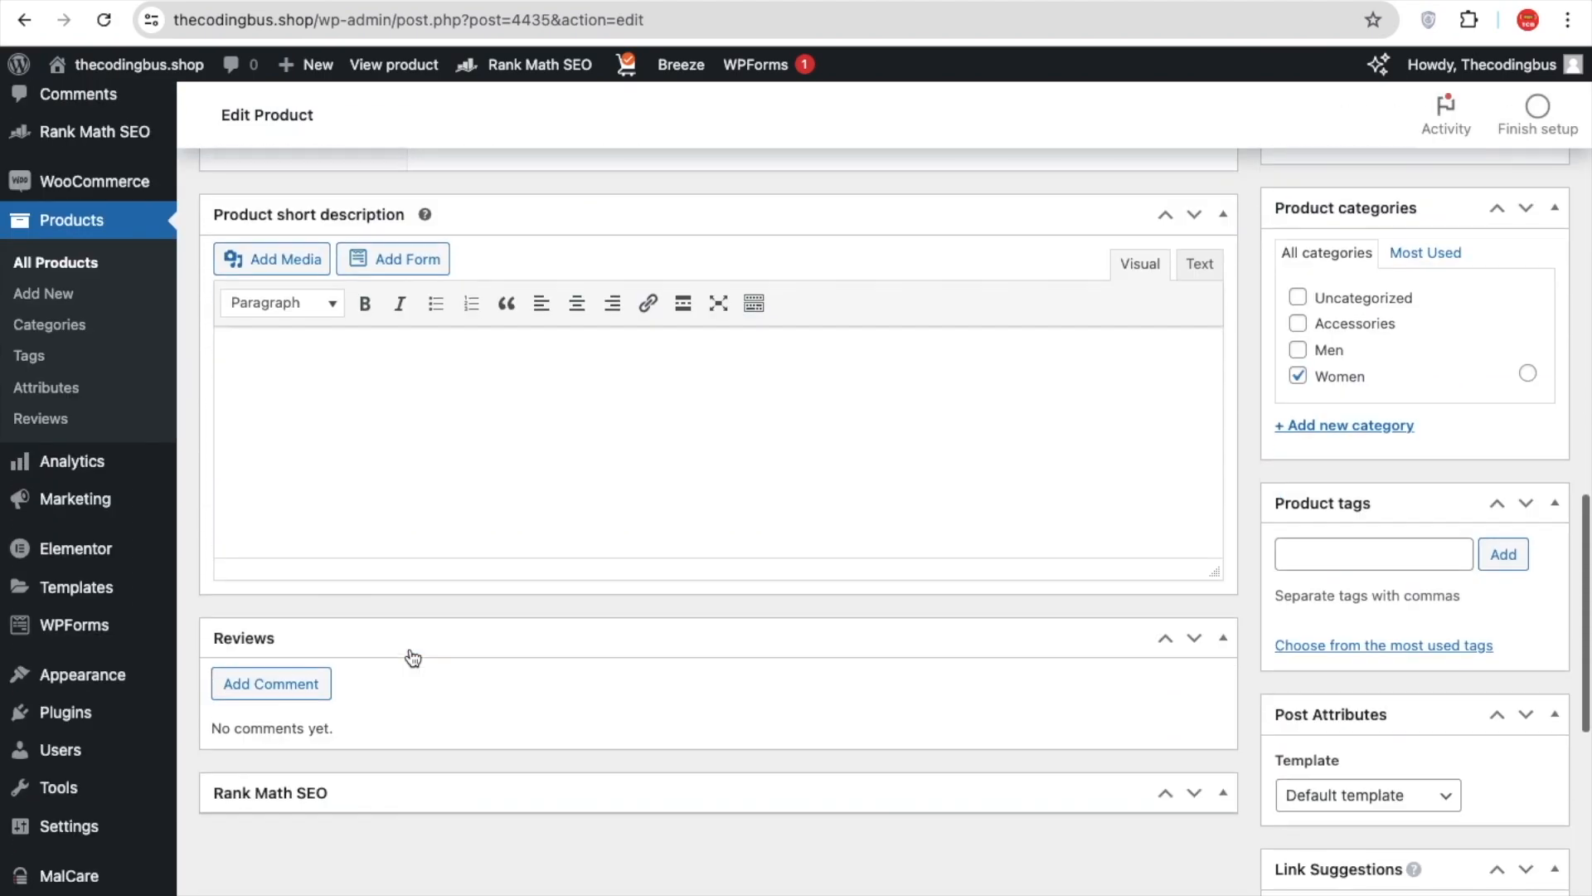
scroll(412, 658, down, 10)
scroll(412, 658, up, 5)
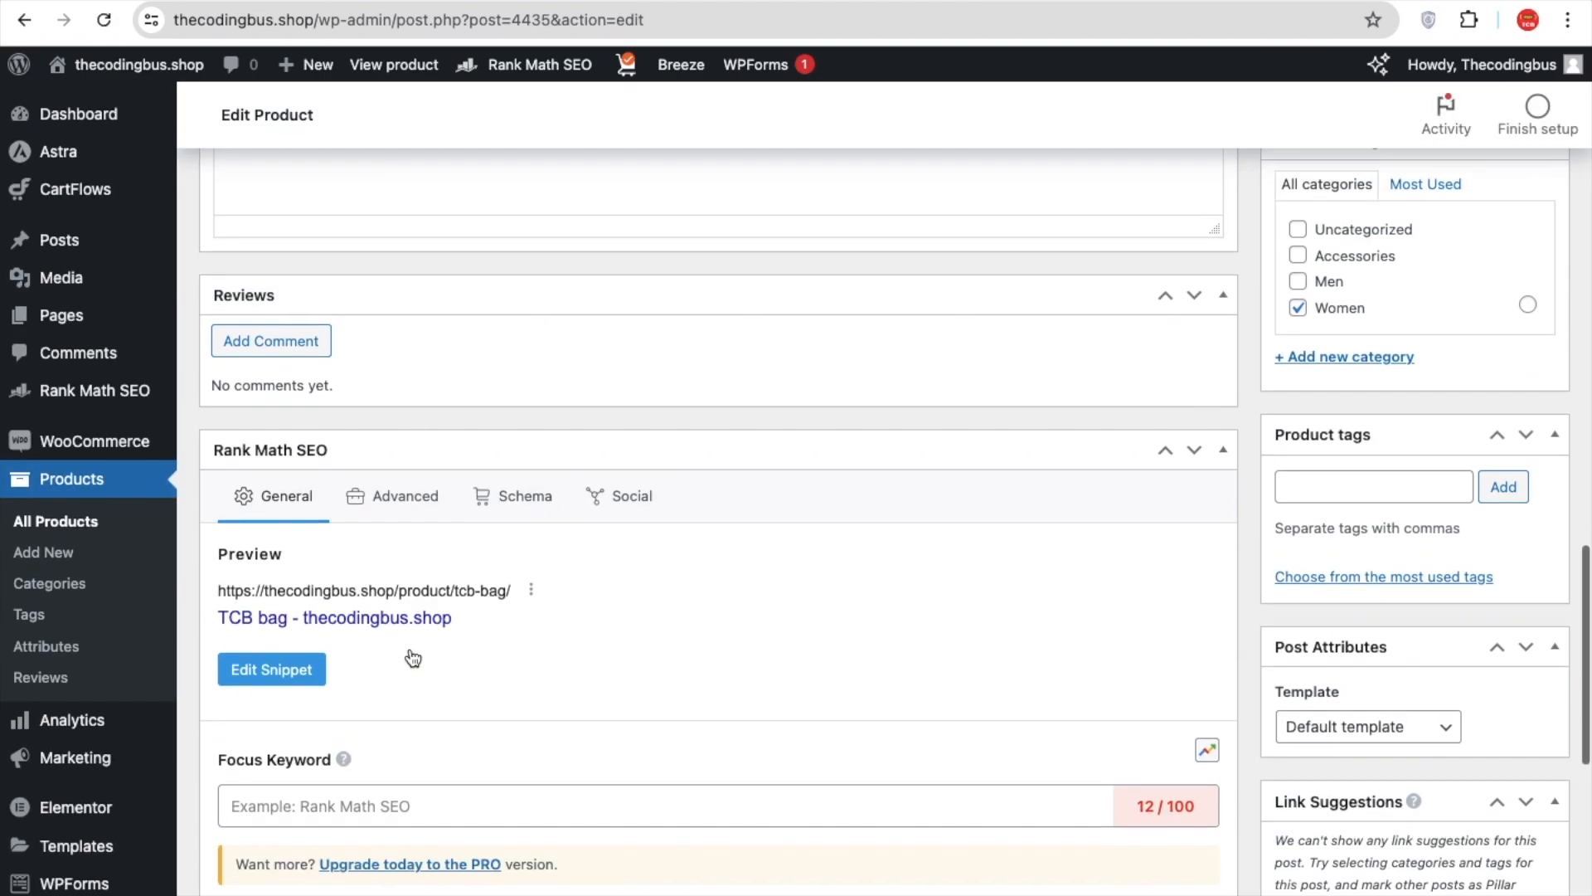
scroll(413, 659, up, 1)
scroll(391, 461, down, 3)
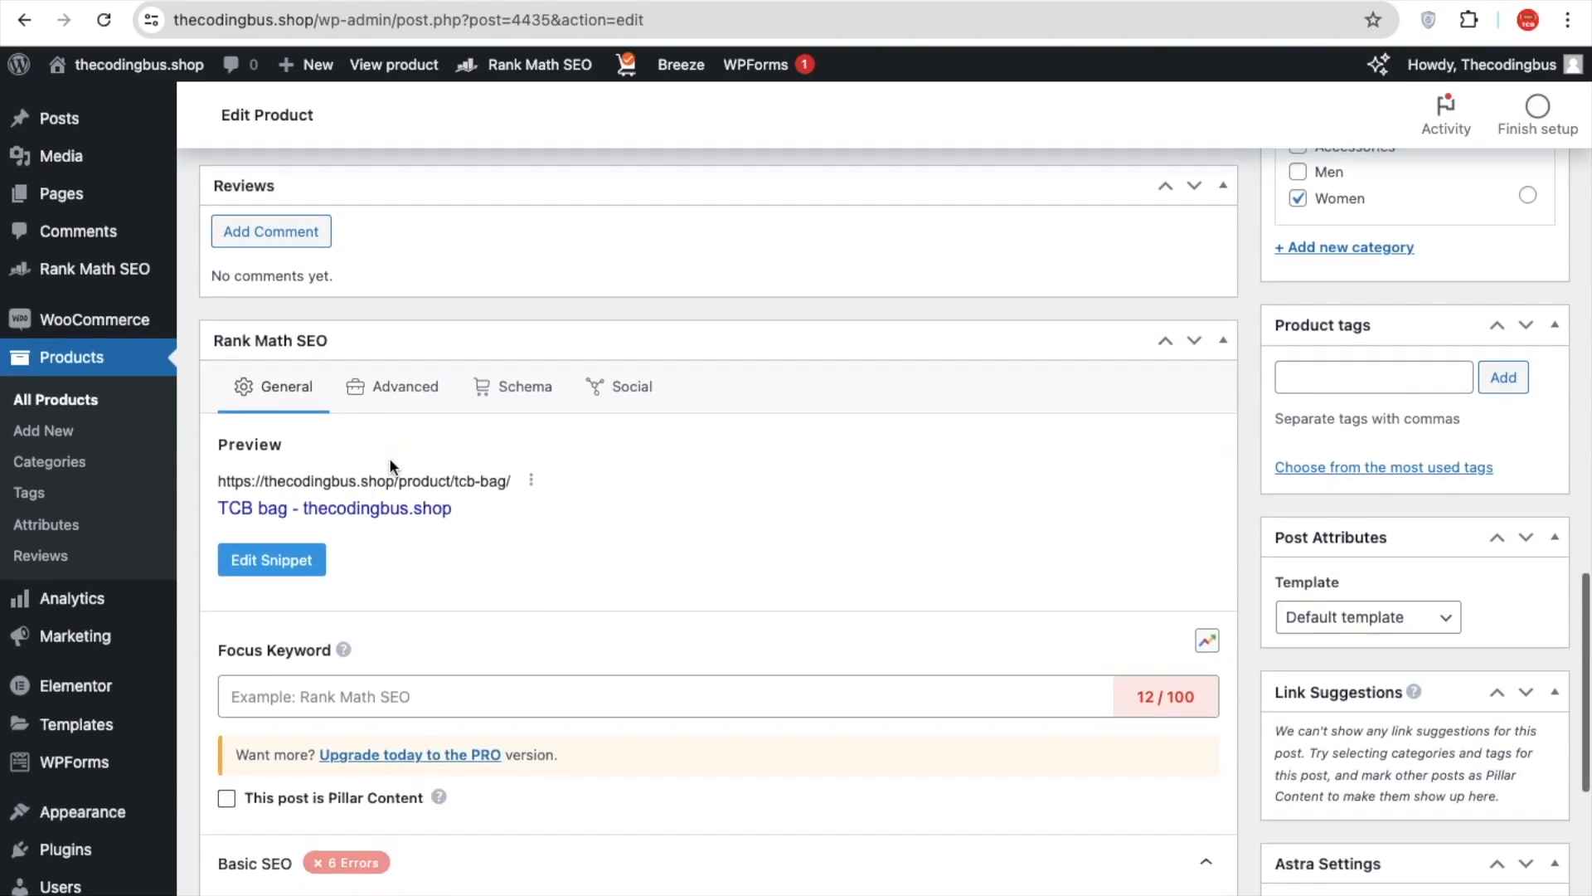
scroll(540, 499, down, 2)
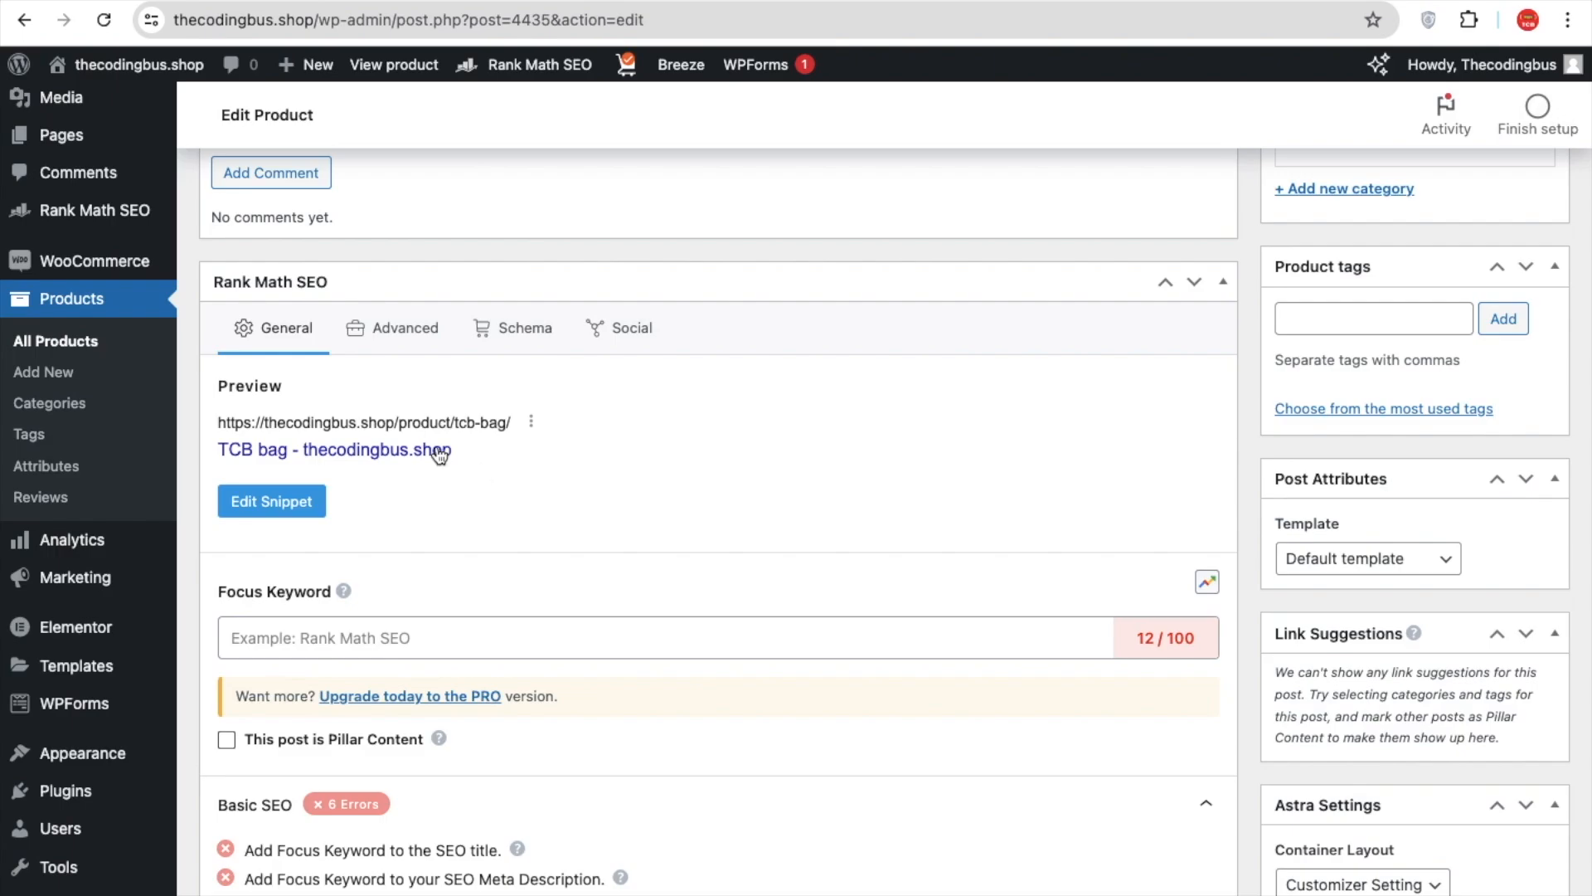
scroll(490, 438, down, 2)
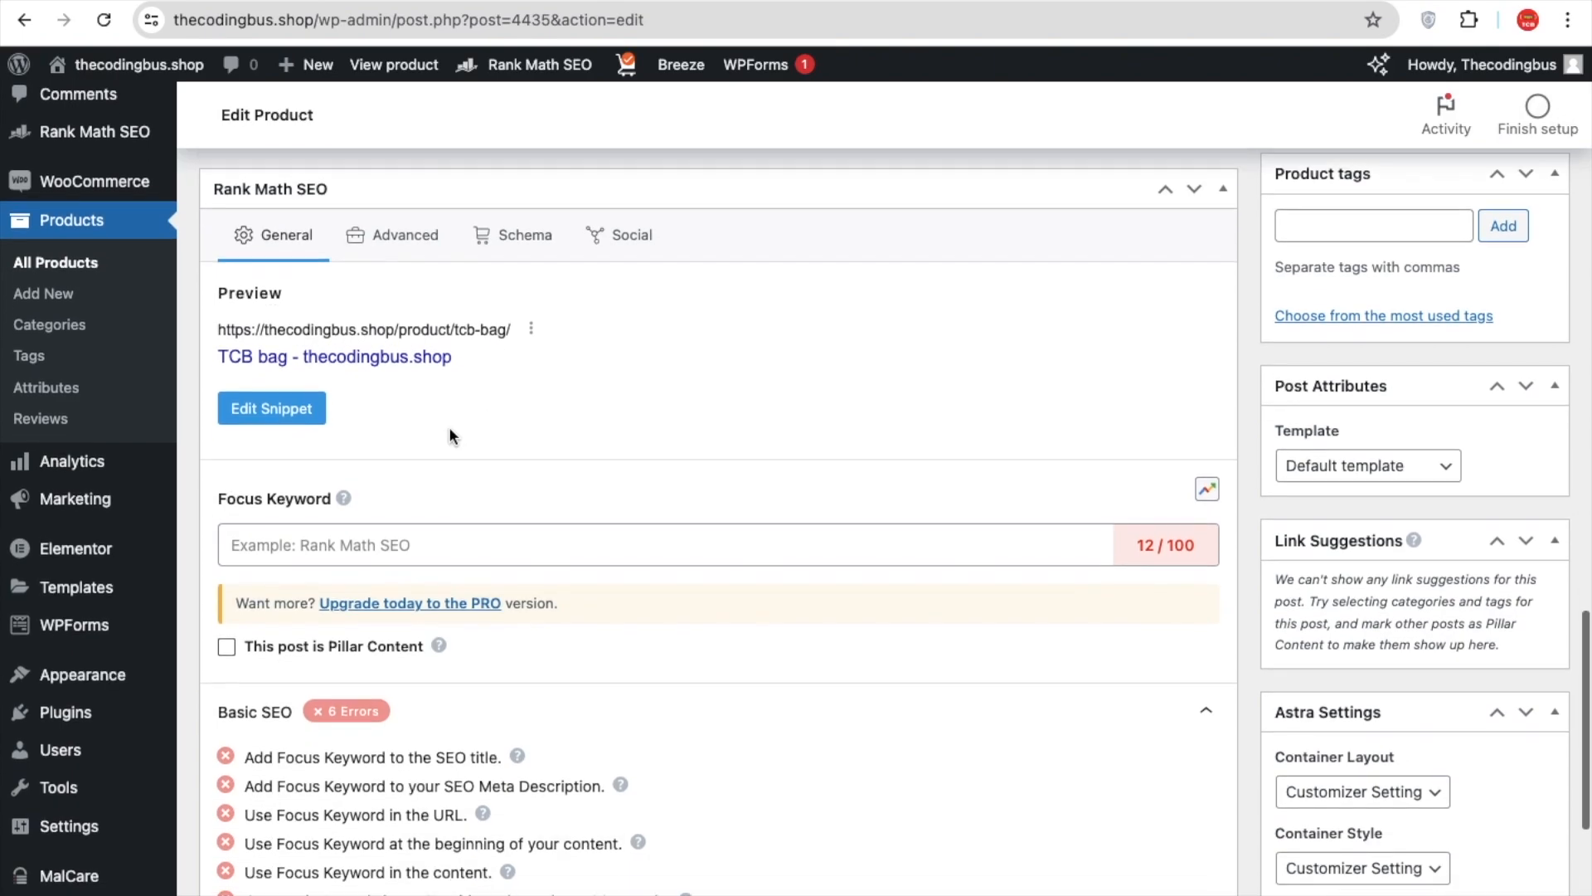
Set the product's search snippet description to "this product is amazing and this is from TCB Shop" and close the snippet editor.
click(243, 411)
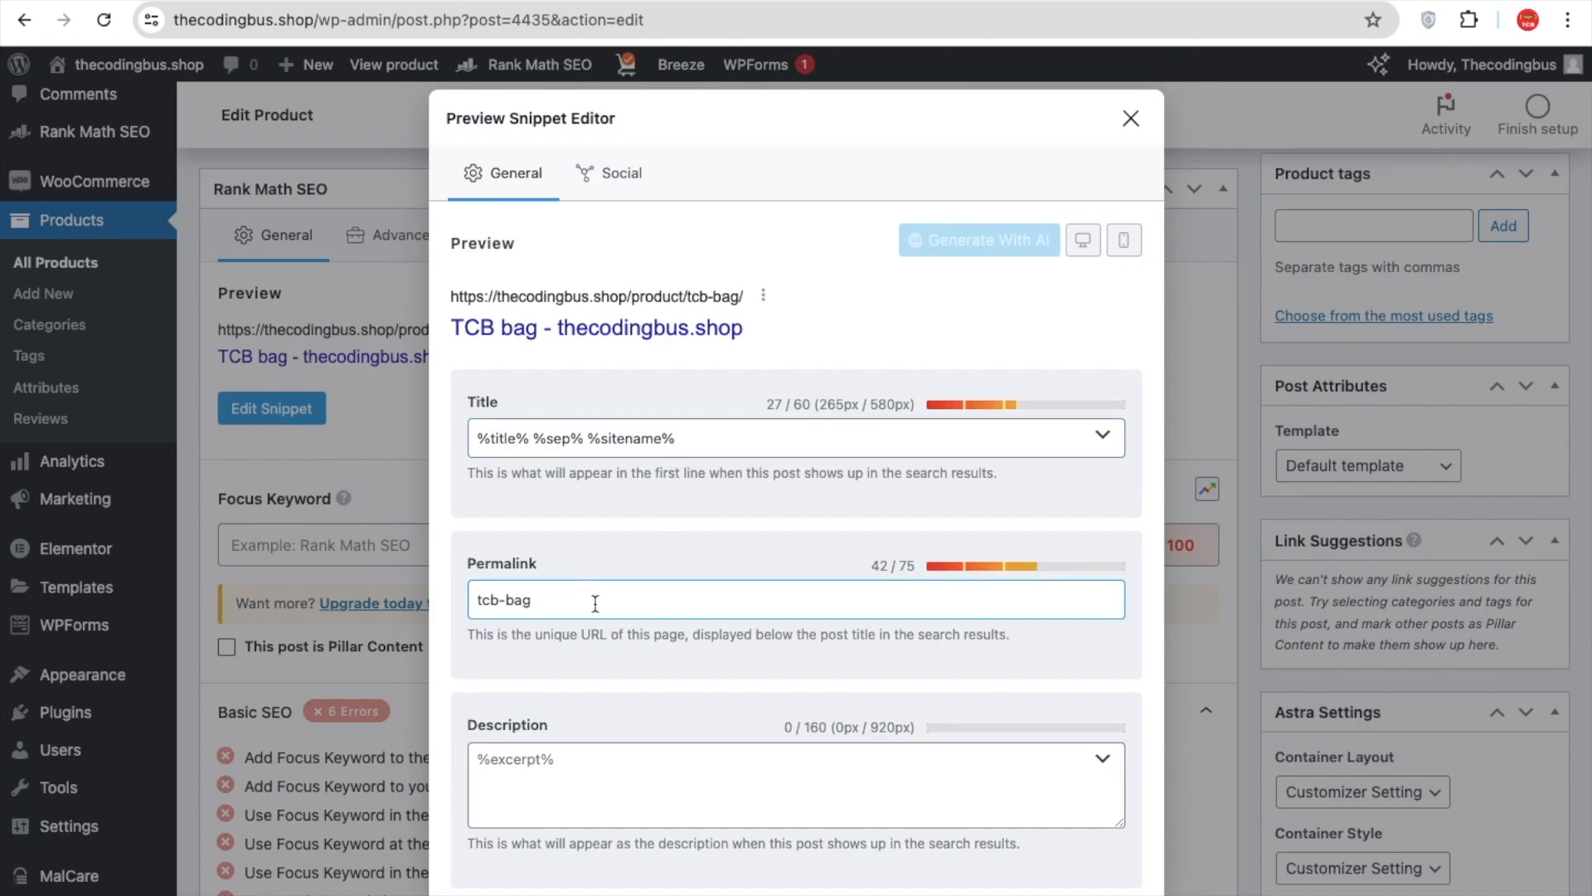
scroll(618, 754, down, 1)
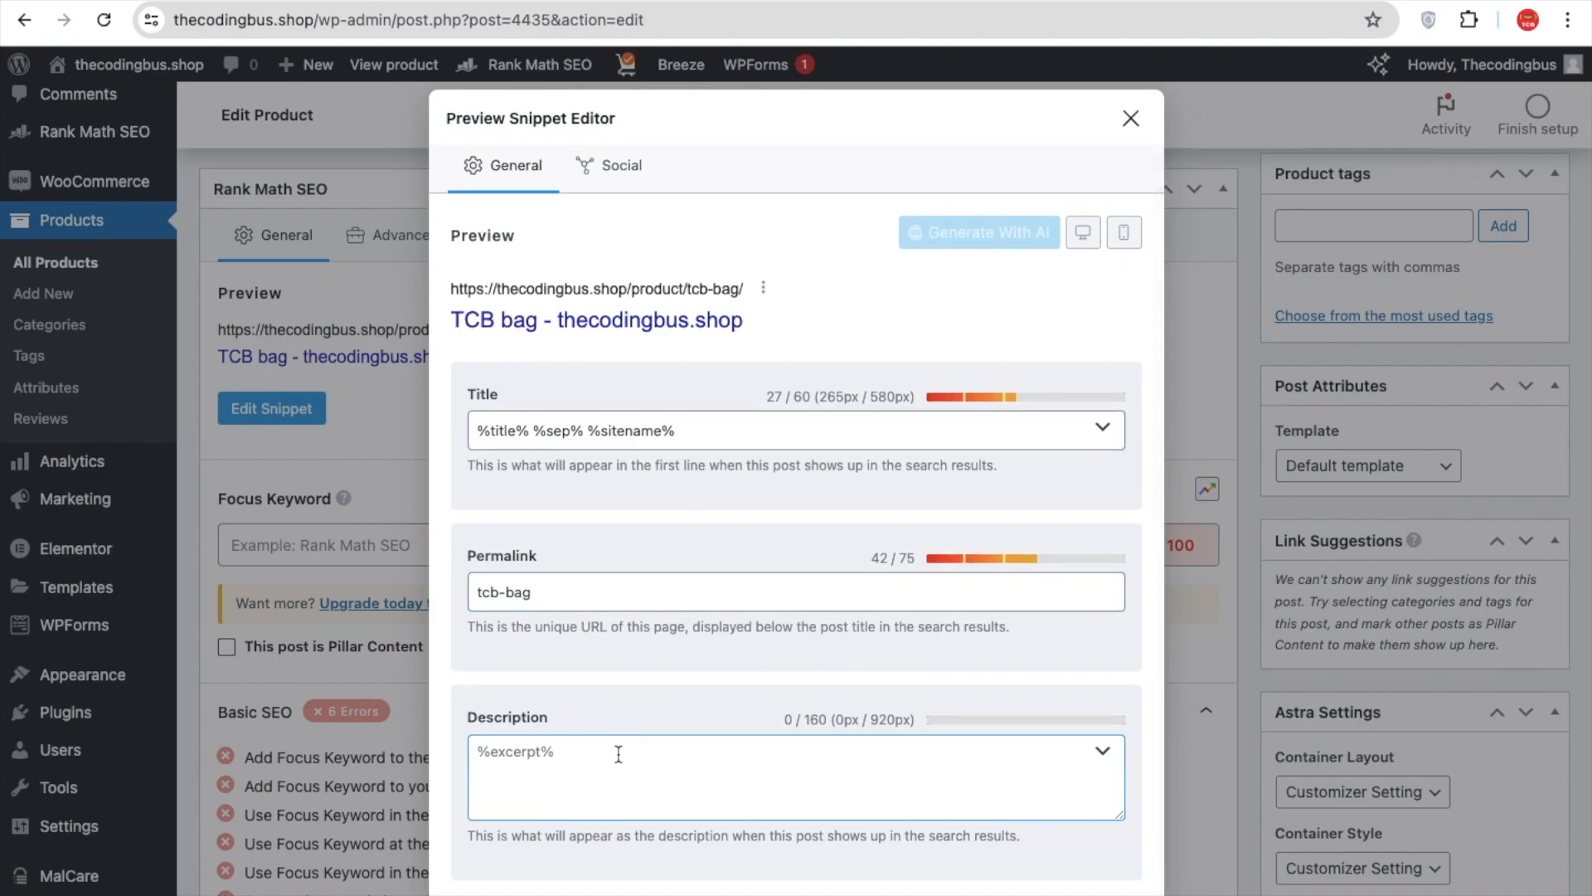
click(618, 754)
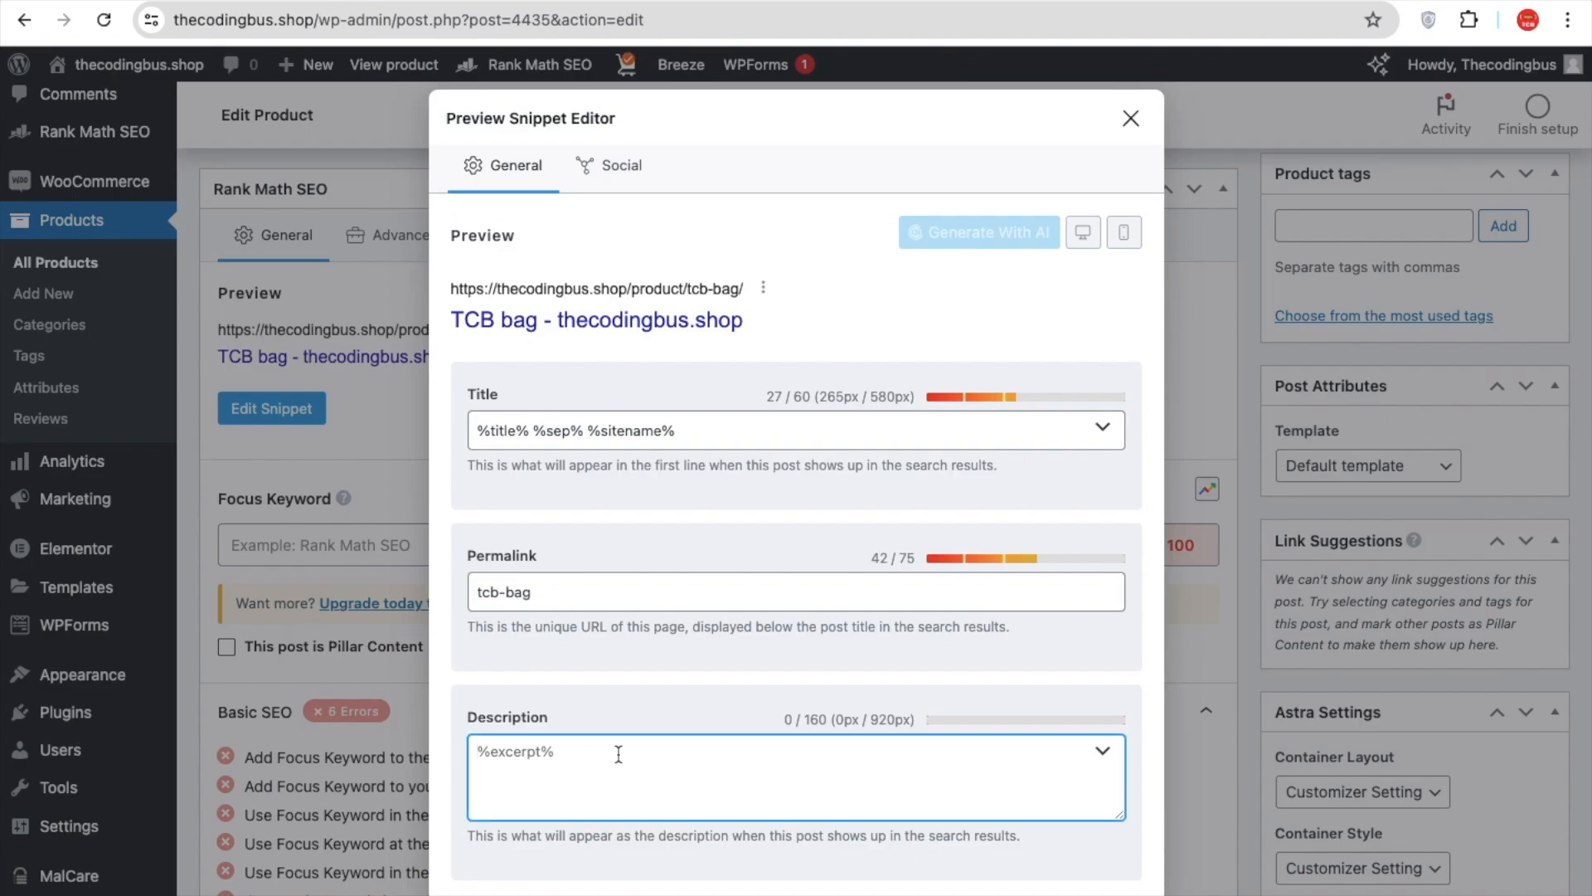
text(this product )
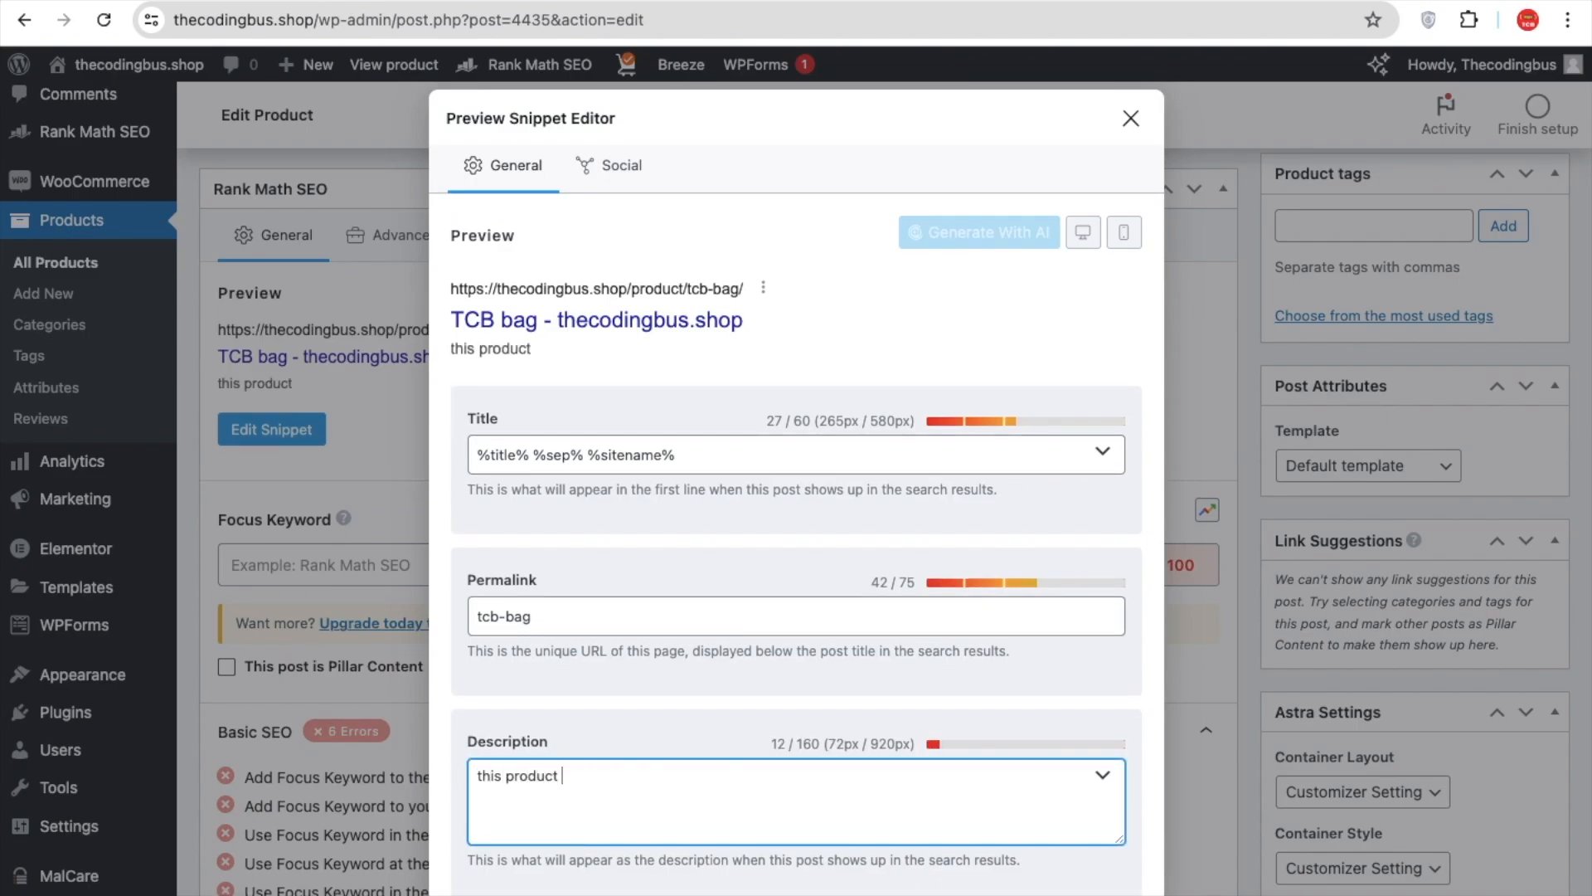
text(is amazing an)
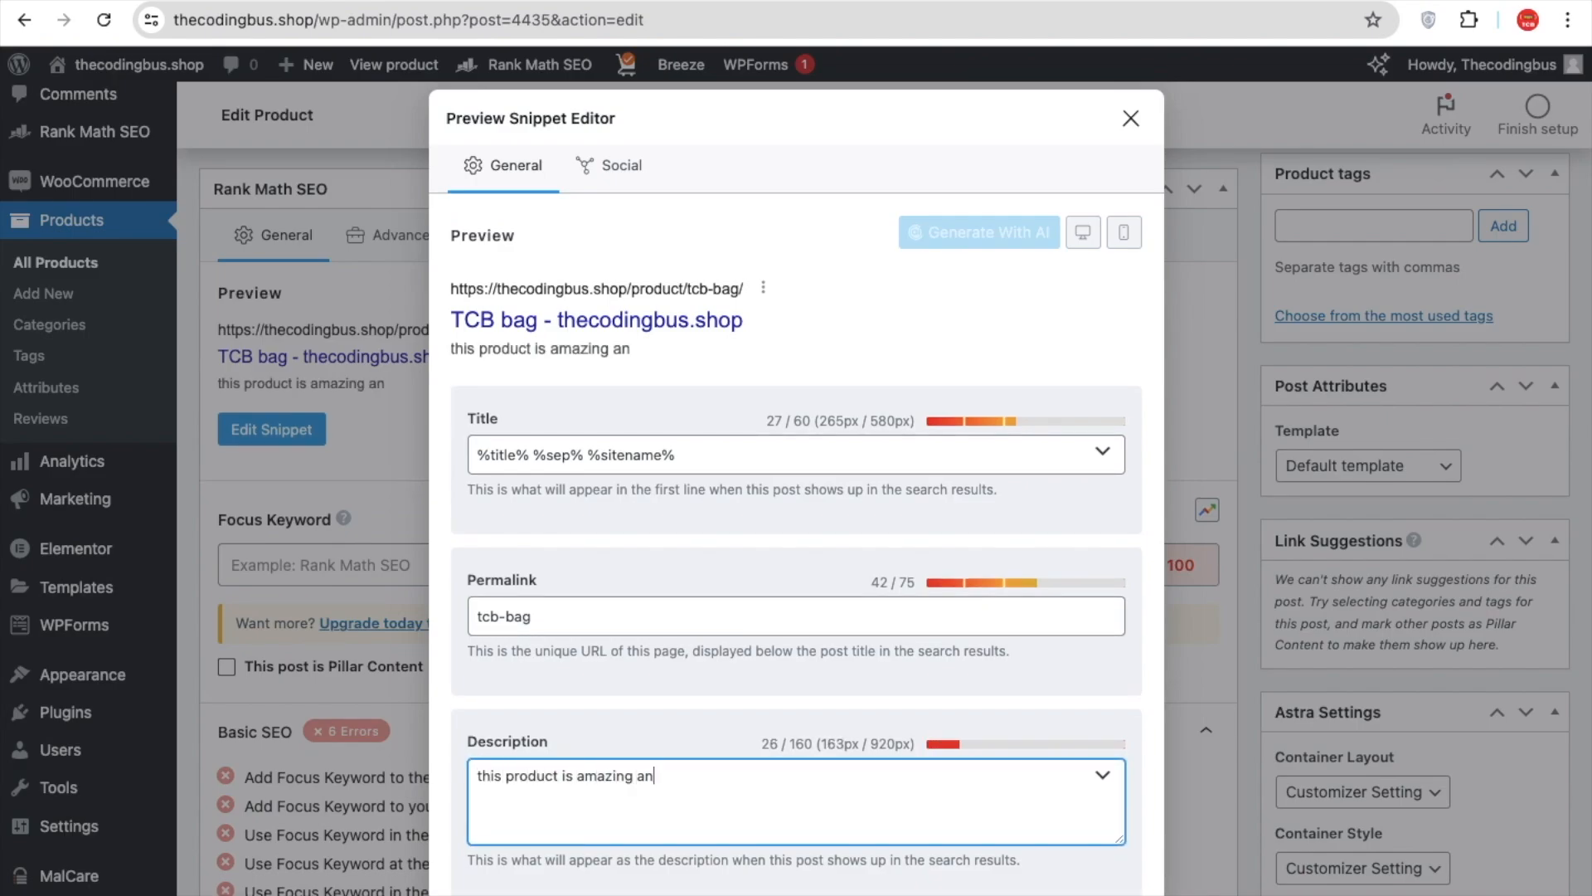
text(d this is from)
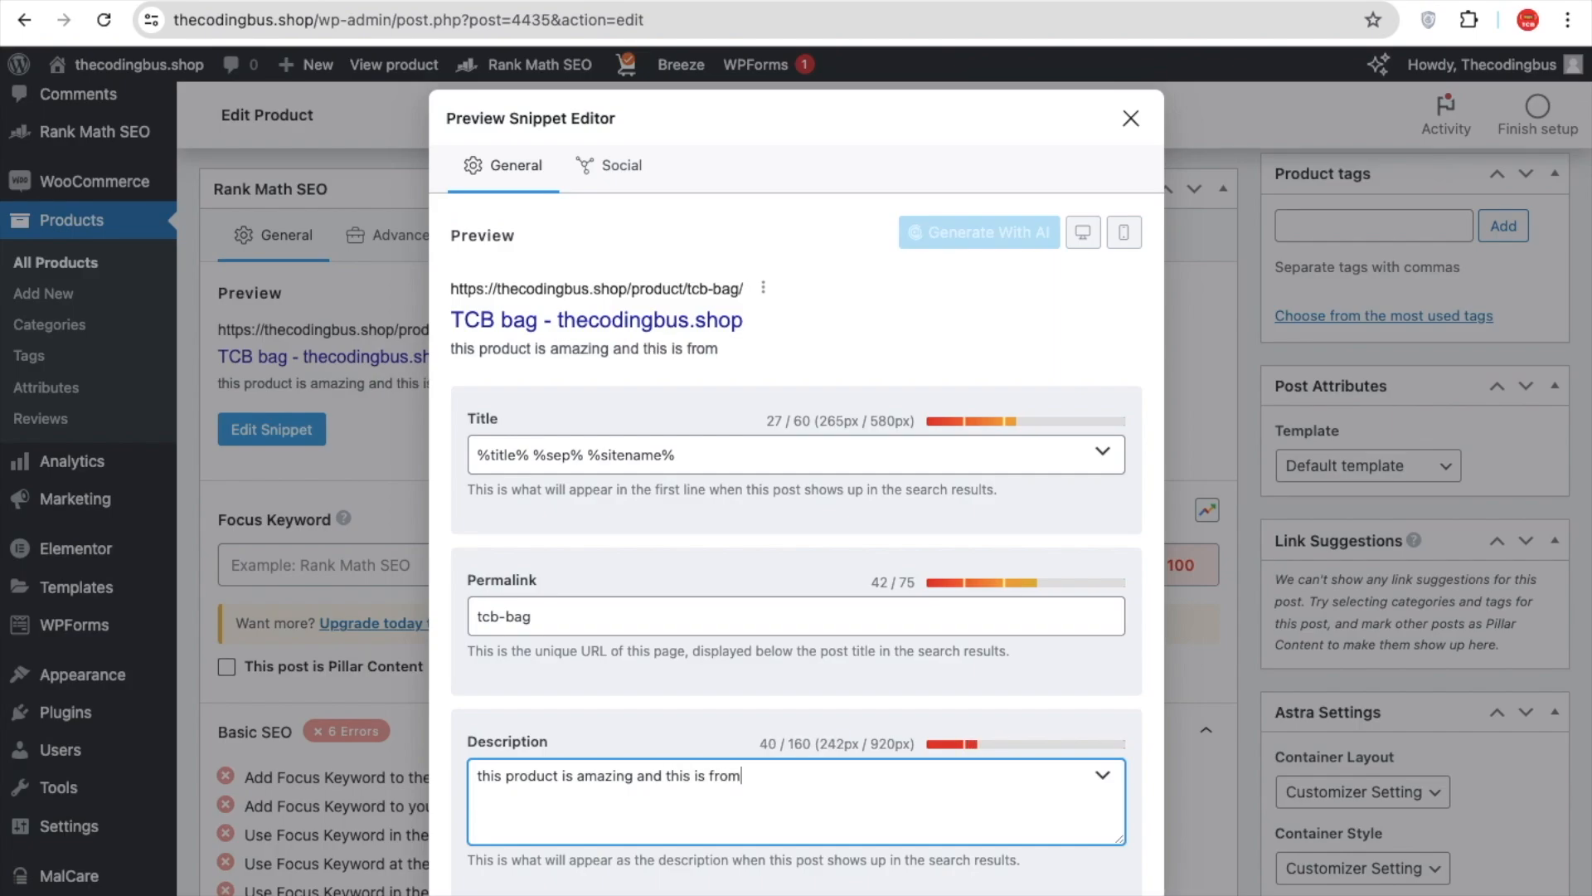
text( TCB)
key(BackSpace)
text(CB Shop)
scroll(509, 615, down, 1)
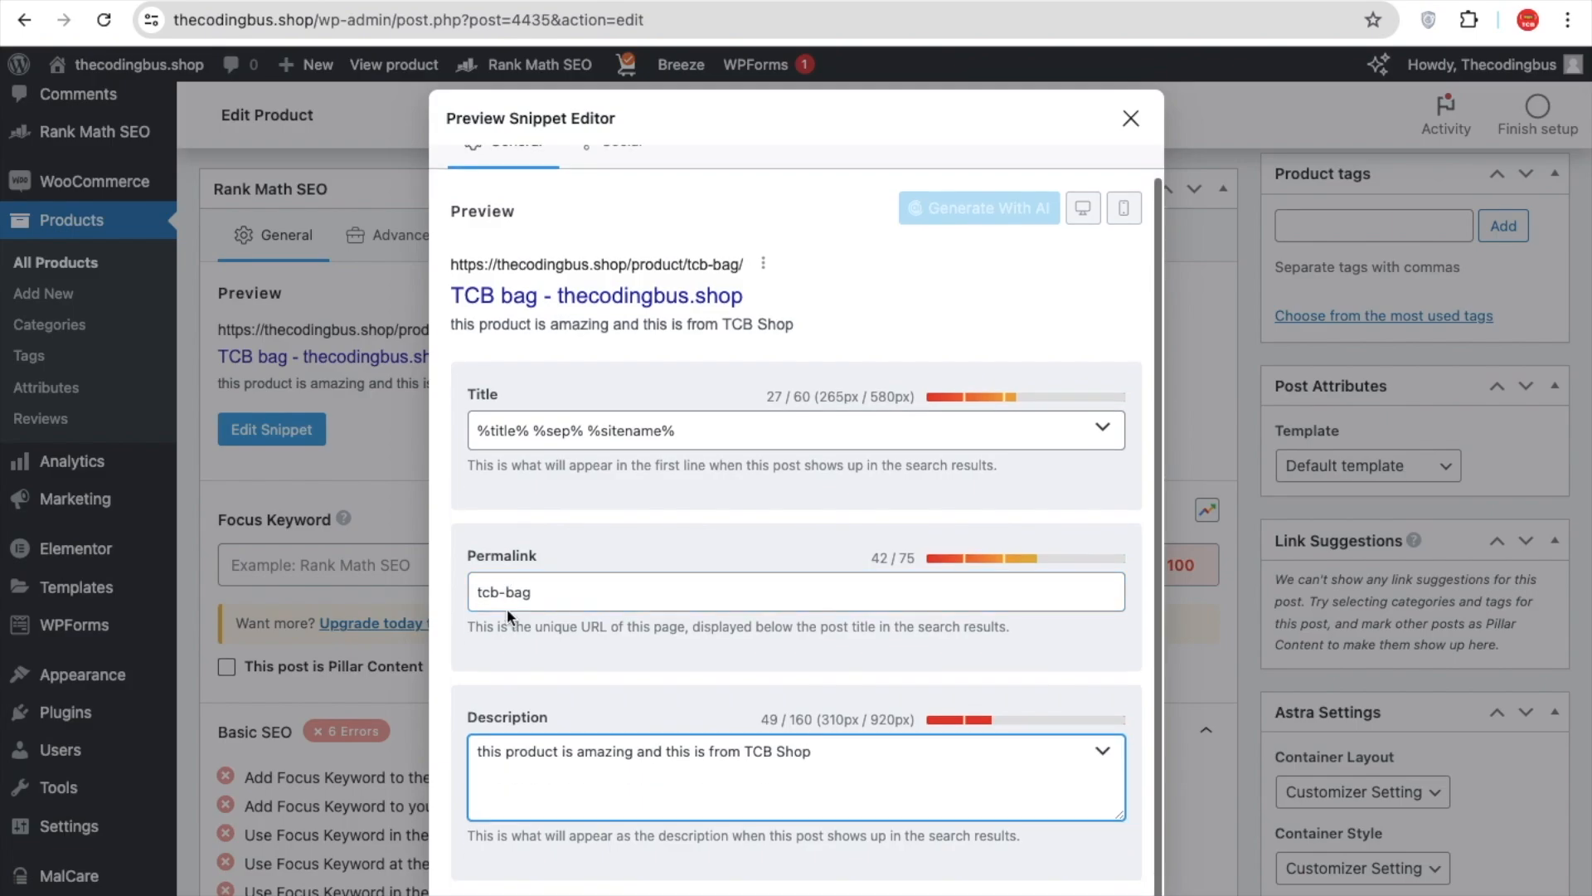
click(1131, 116)
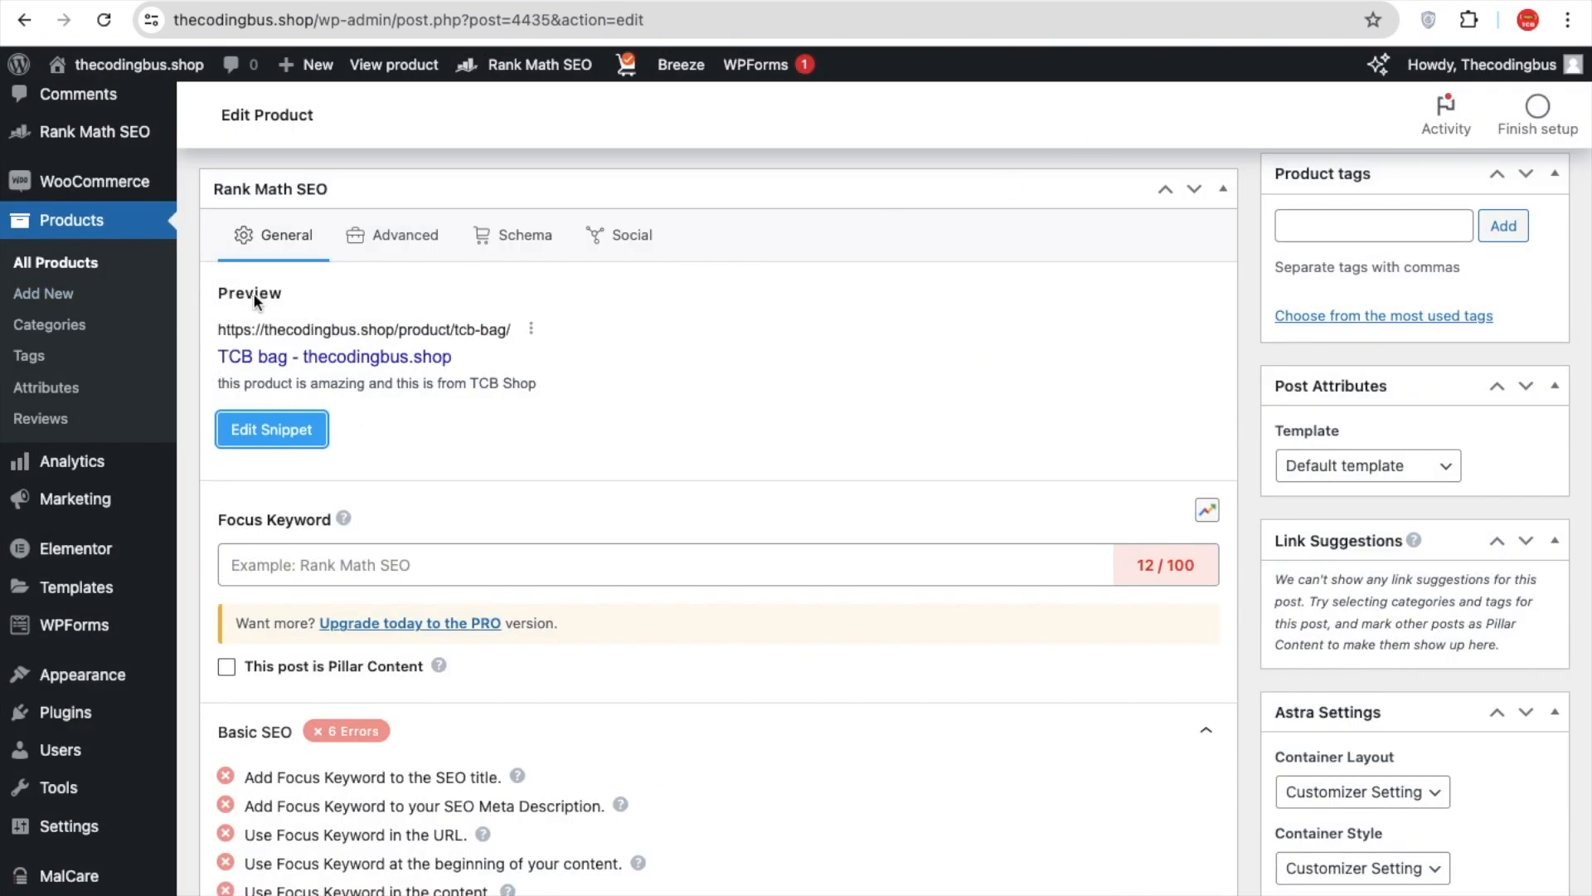
Add "tcb bag" as the focus keyword for the product.
scroll(477, 541, down, 1)
scroll(477, 541, down, 2)
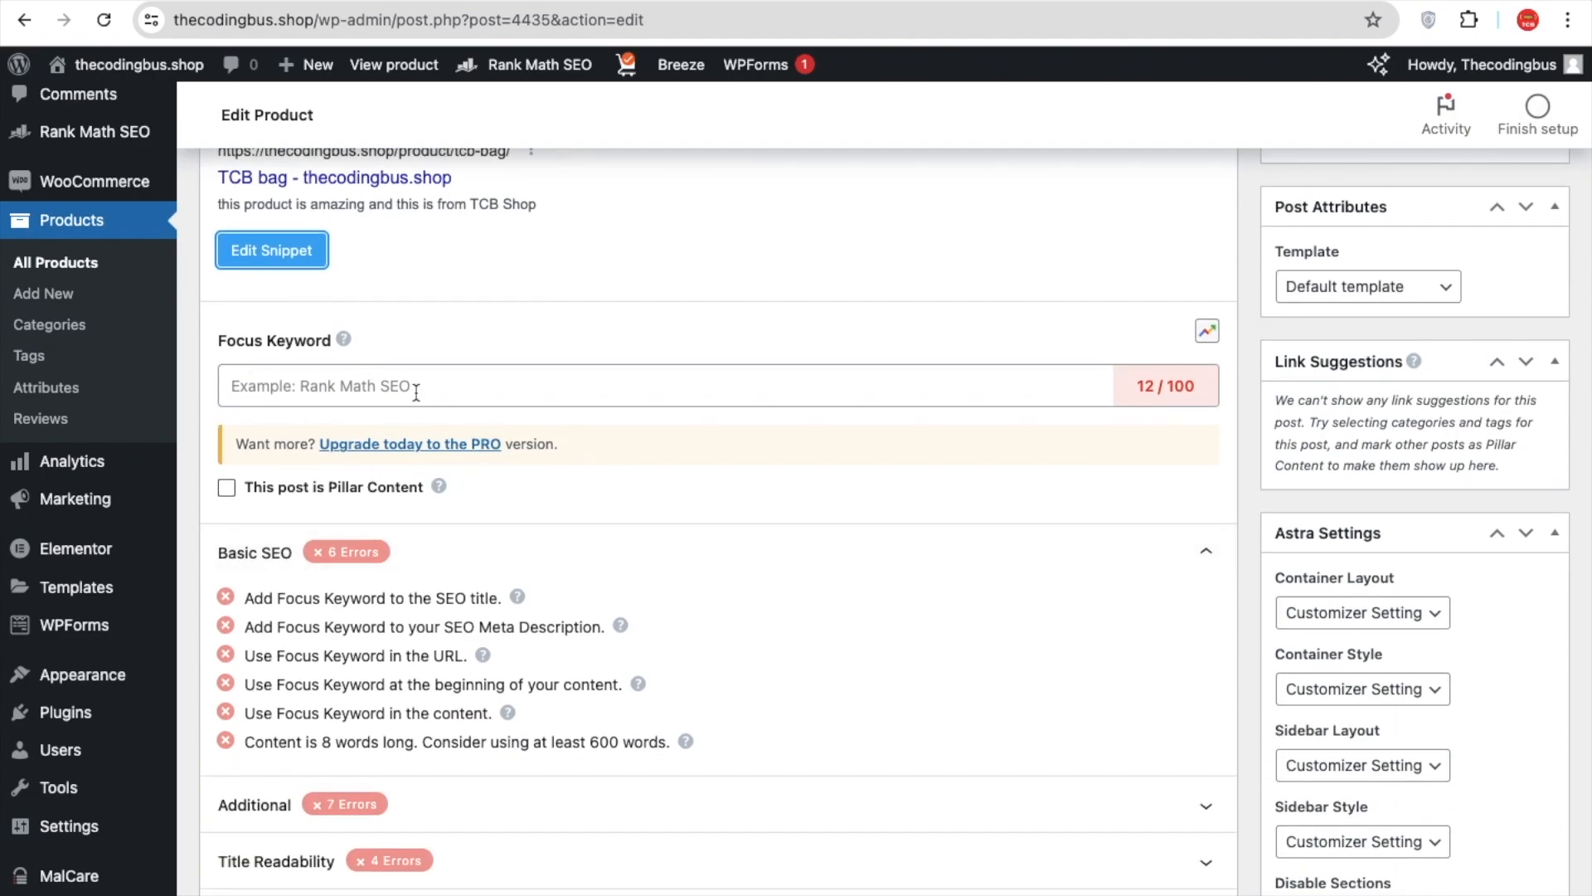
scroll(416, 392, up, 1)
click(389, 456)
mouse_move(343, 419)
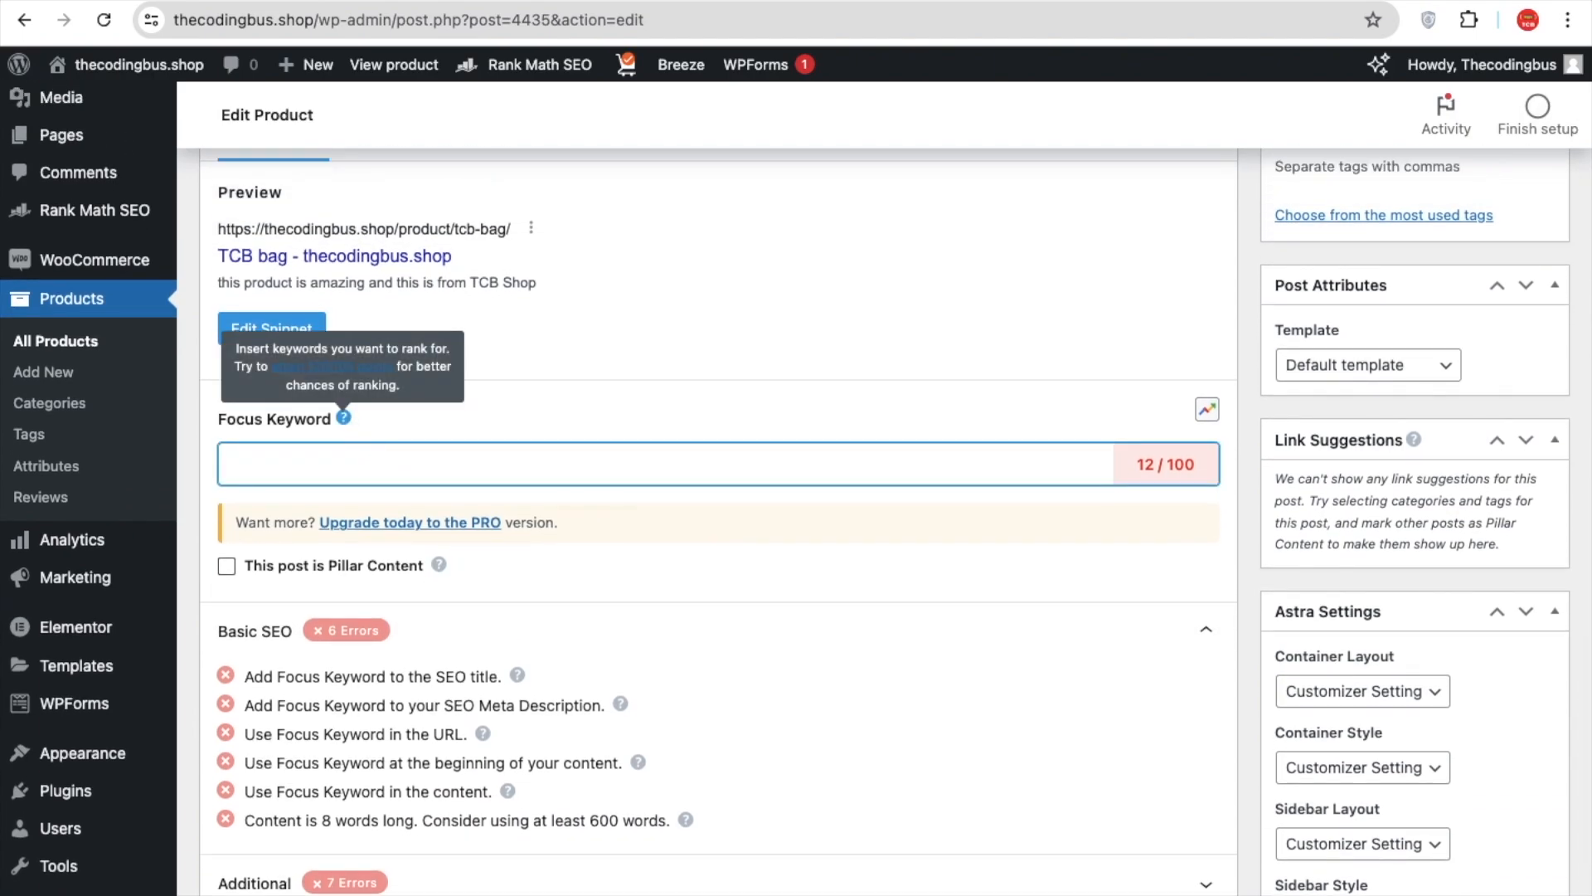
click(724, 525)
Examine the product's Basic SEO, Additional and Title Readability checks for the focus keyword.
scroll(724, 525, down, 5)
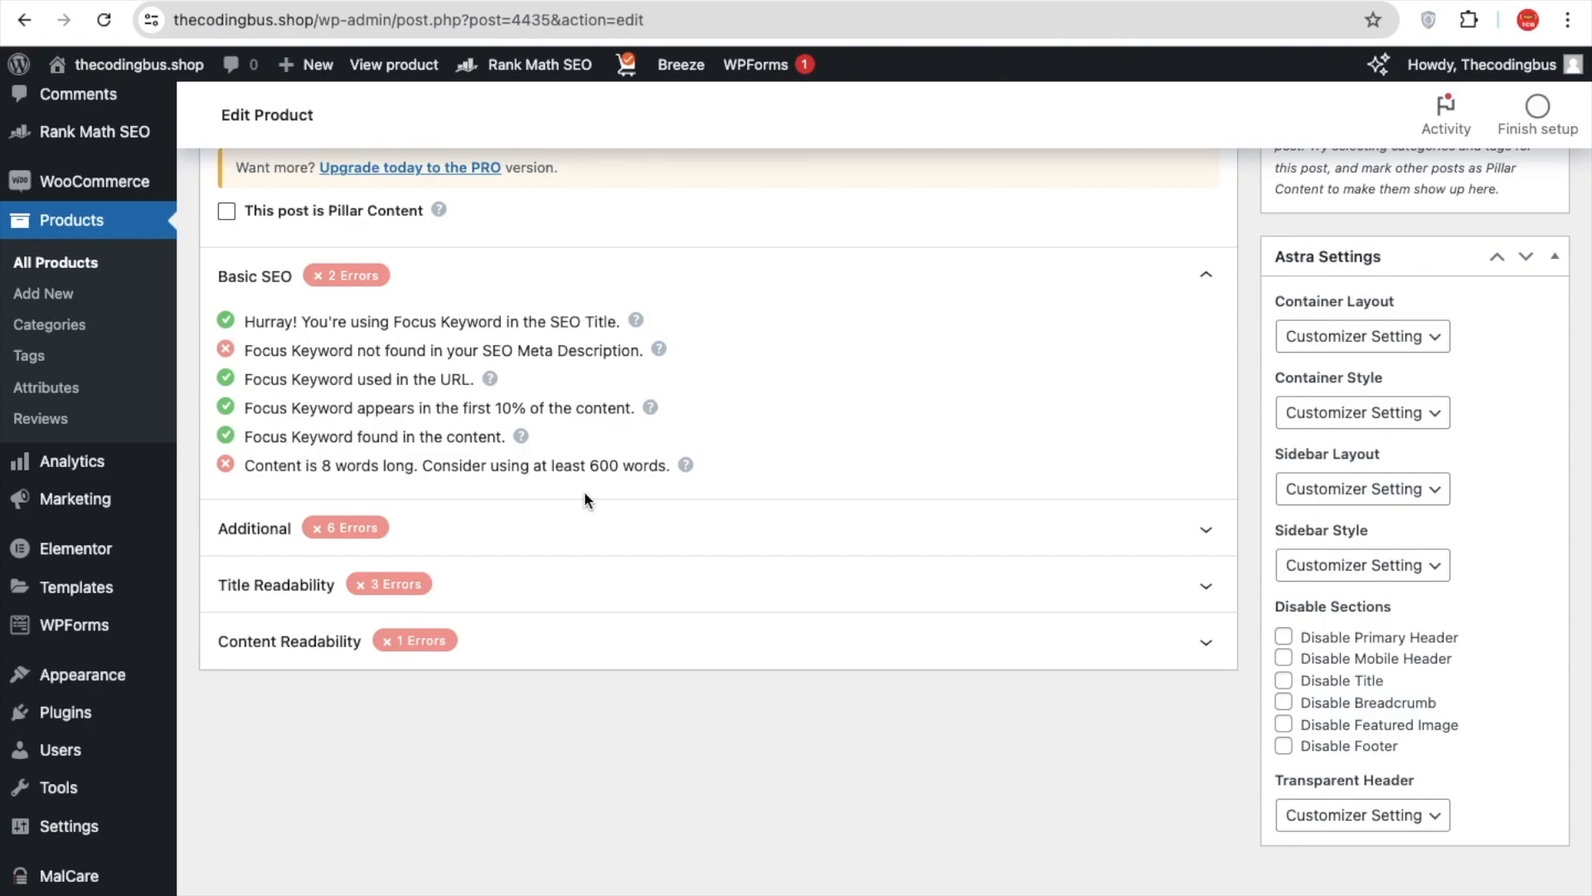
scroll(584, 491, up, 6)
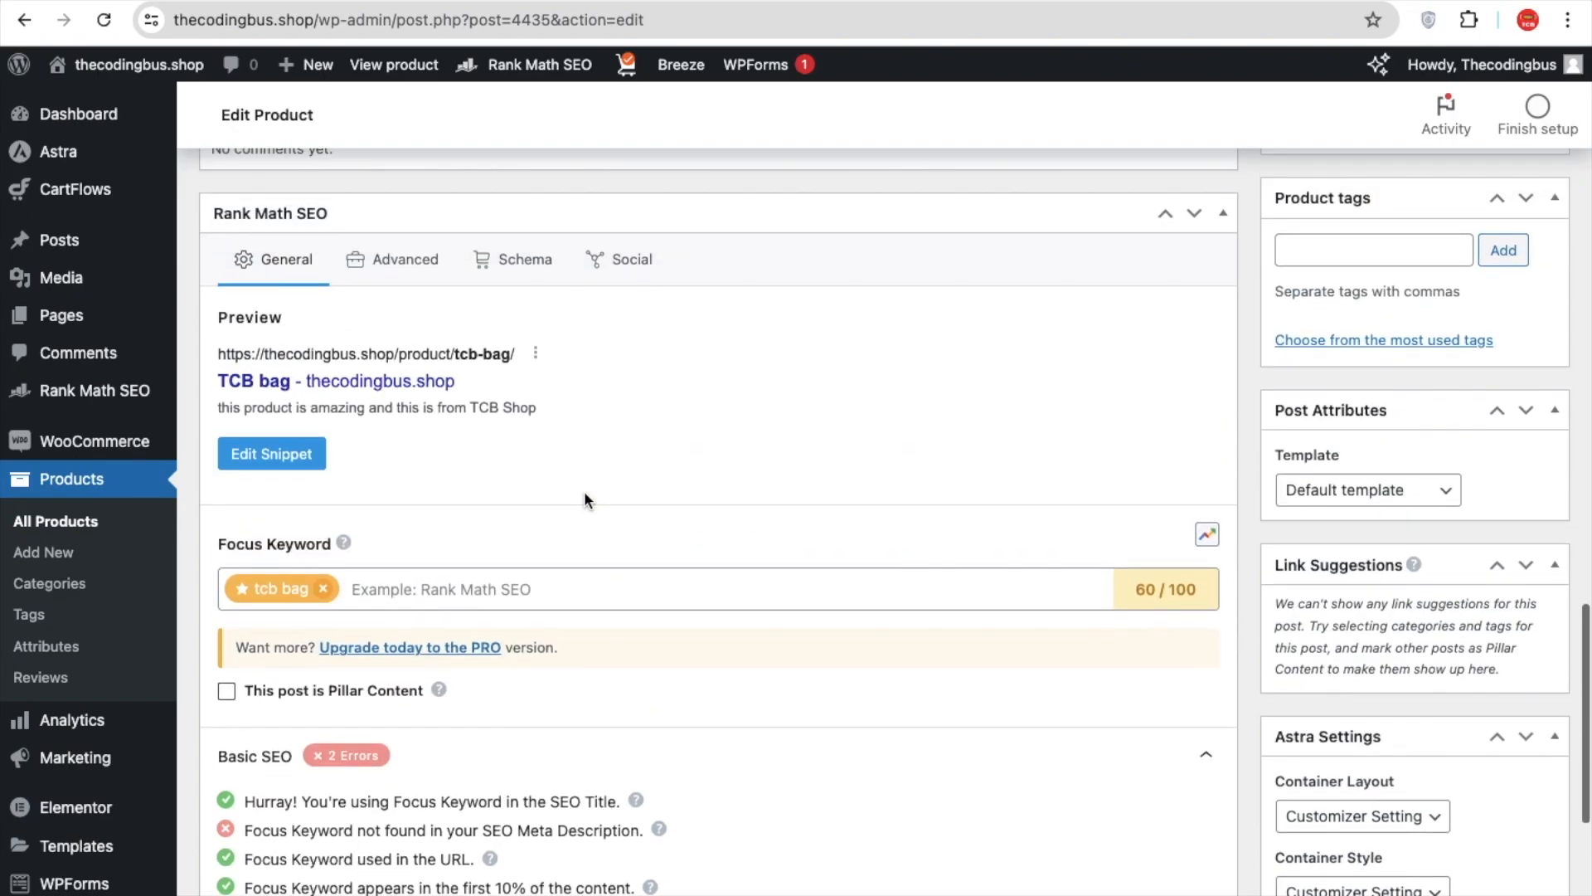
scroll(584, 500, down, 7)
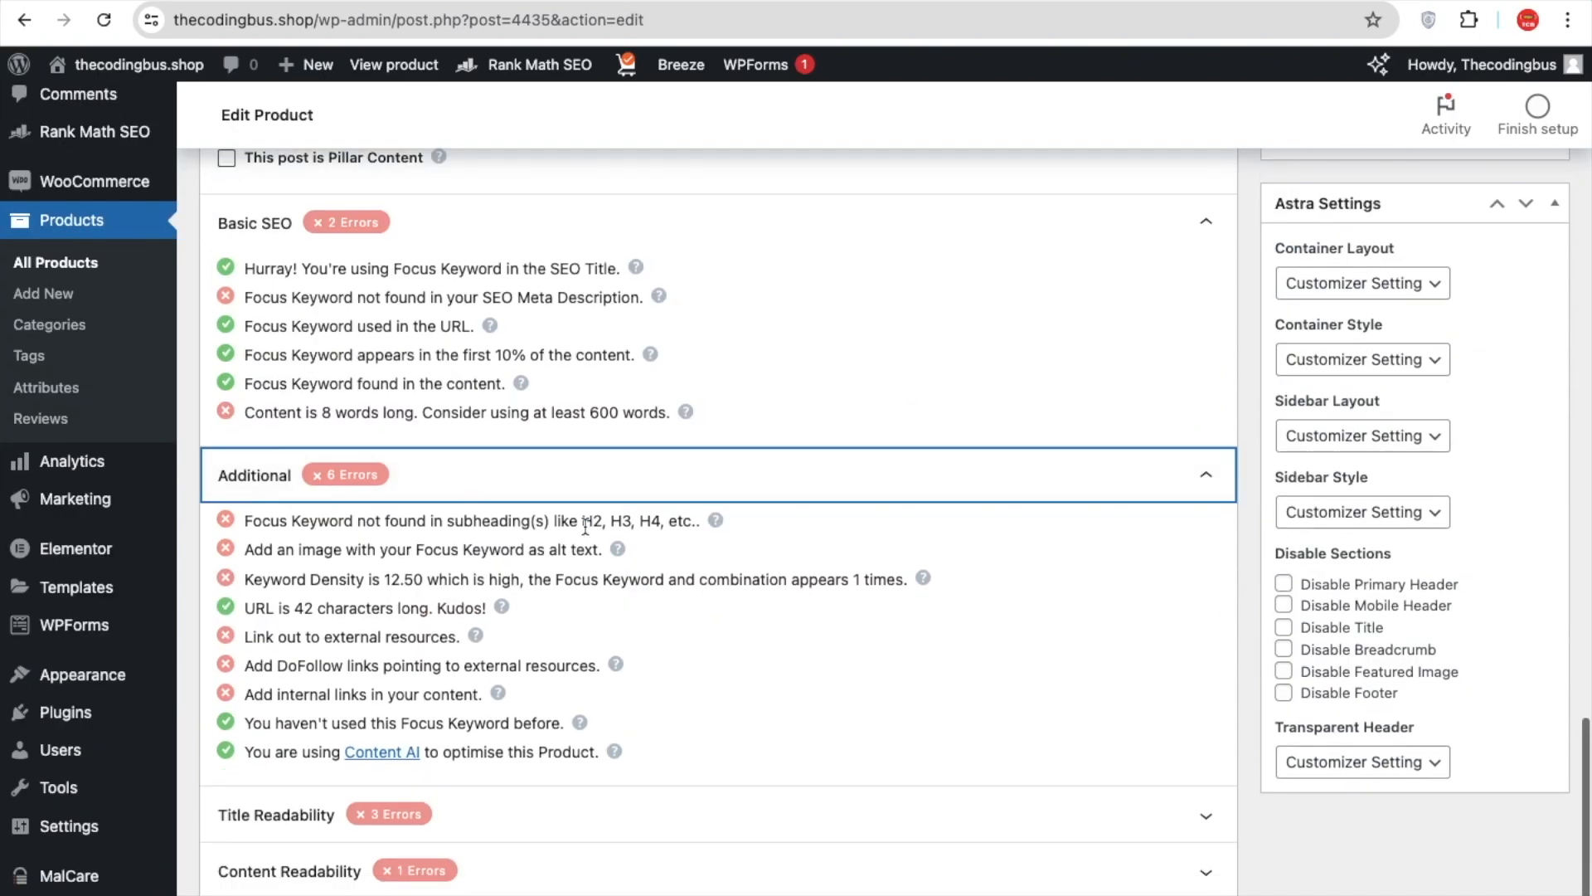
click(590, 750)
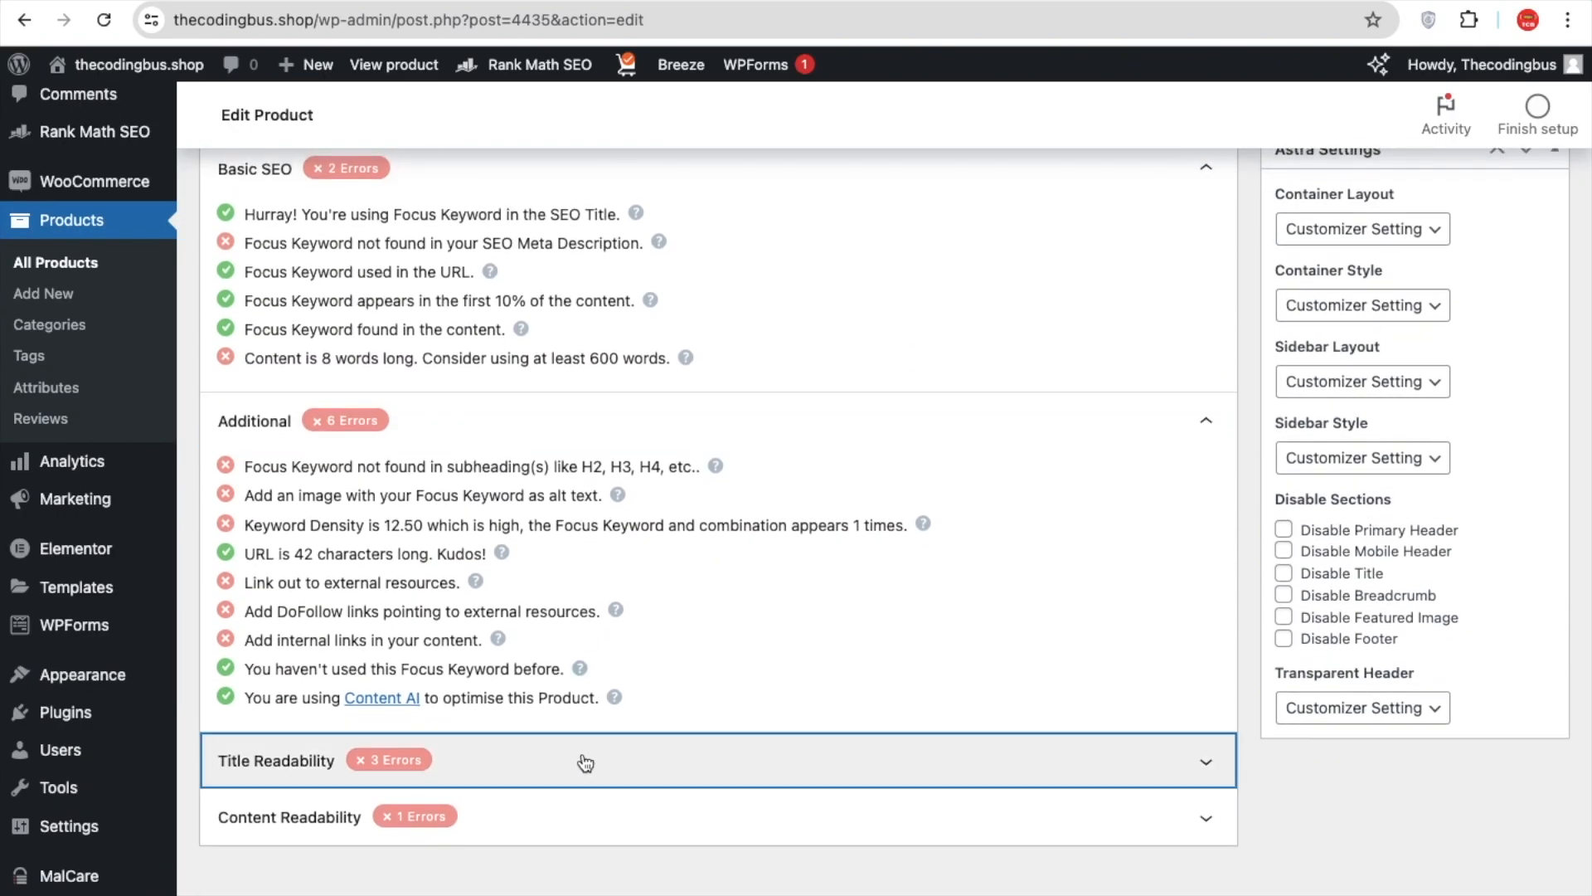
scroll(585, 759, down, 2)
scroll(583, 761, up, 1)
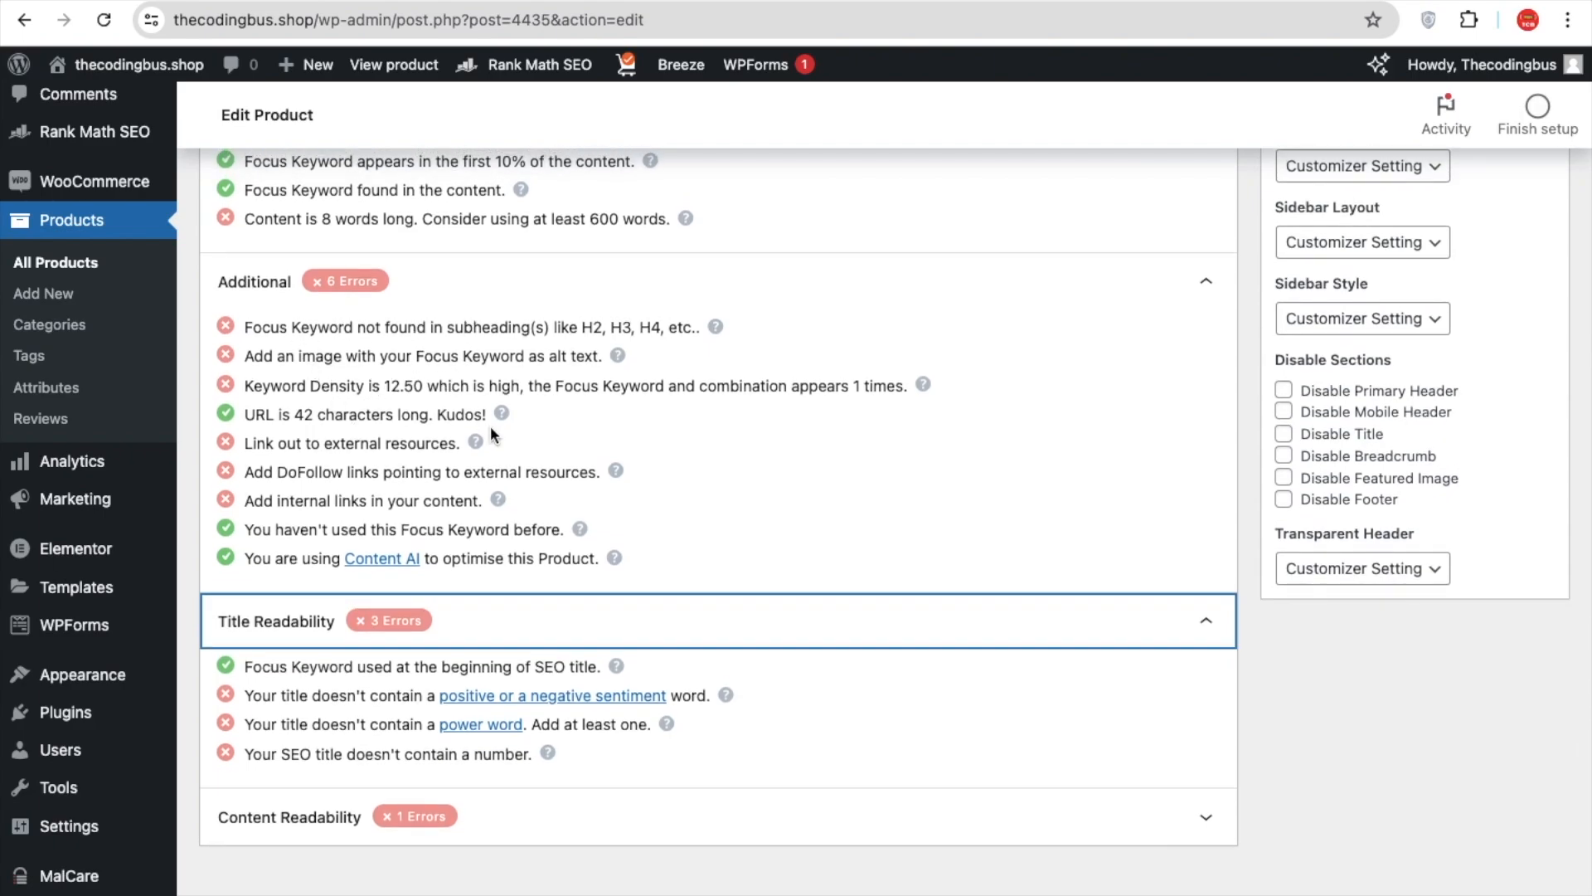
scroll(490, 426, up, 15)
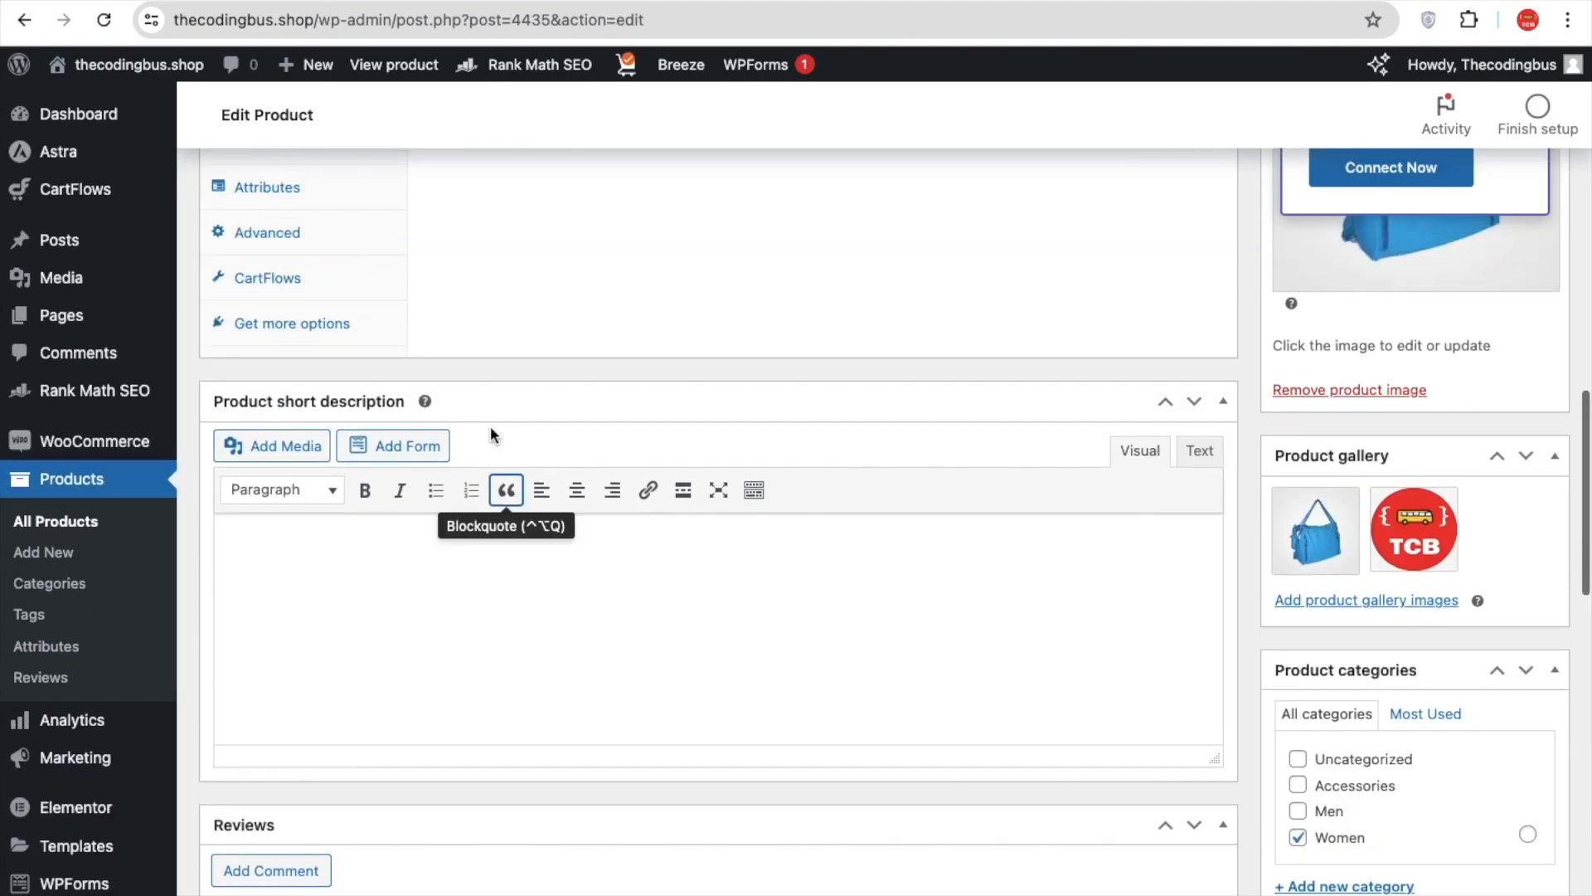
Append ten more copies of the sentence "this is the new branded tcb bag here." to the product description.
scroll(490, 426, up, 4)
scroll(490, 425, down, 8)
scroll(491, 428, up, 10)
scroll(491, 428, up, 3)
triple_click(398, 381)
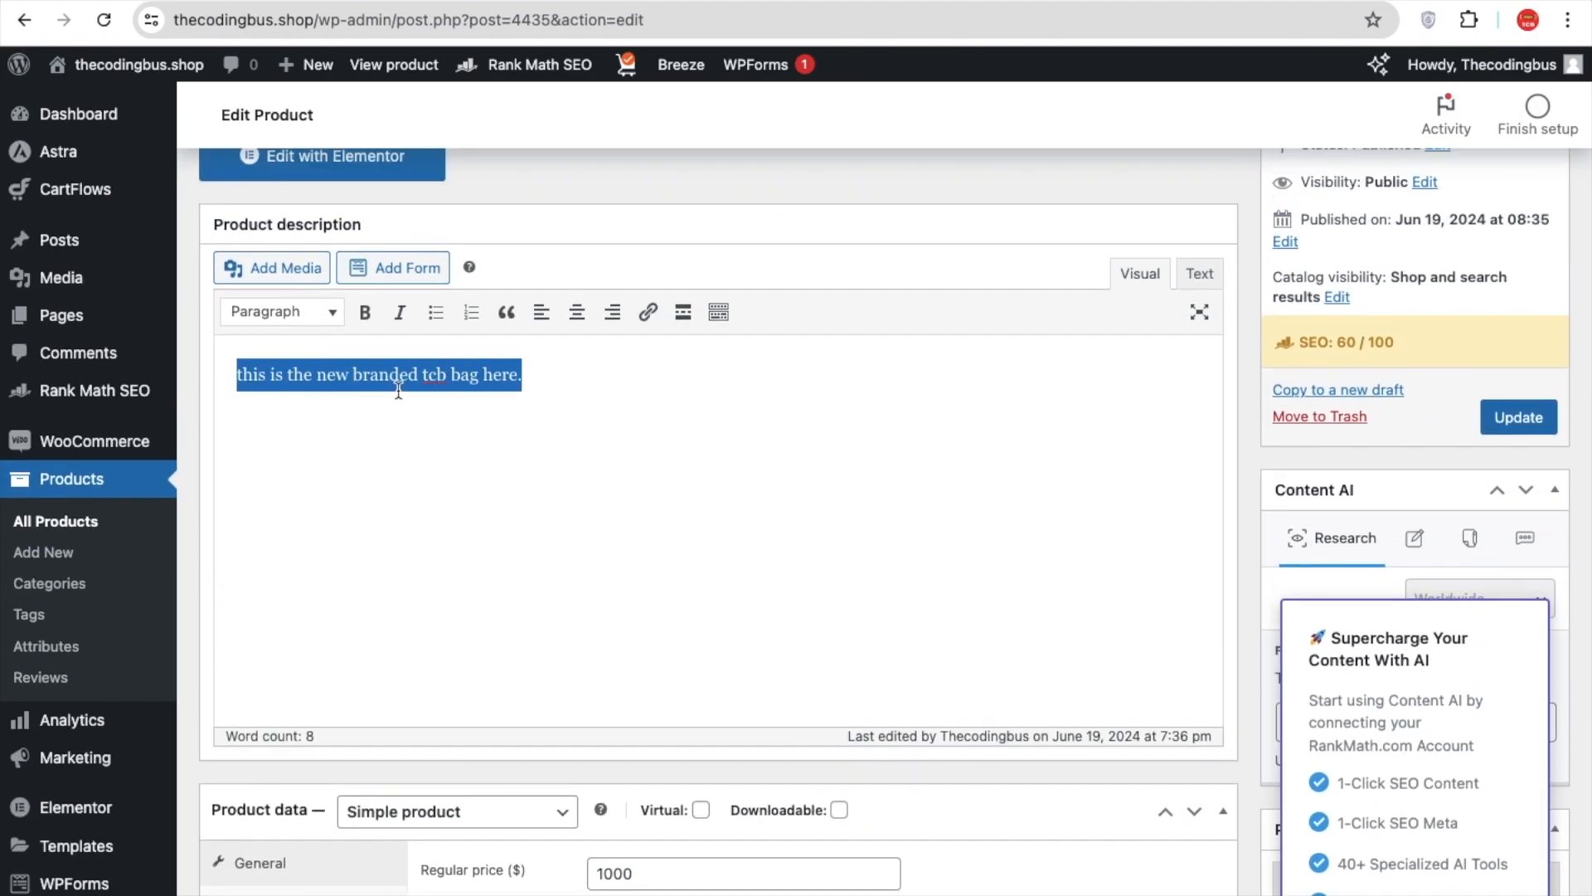
key(Right)
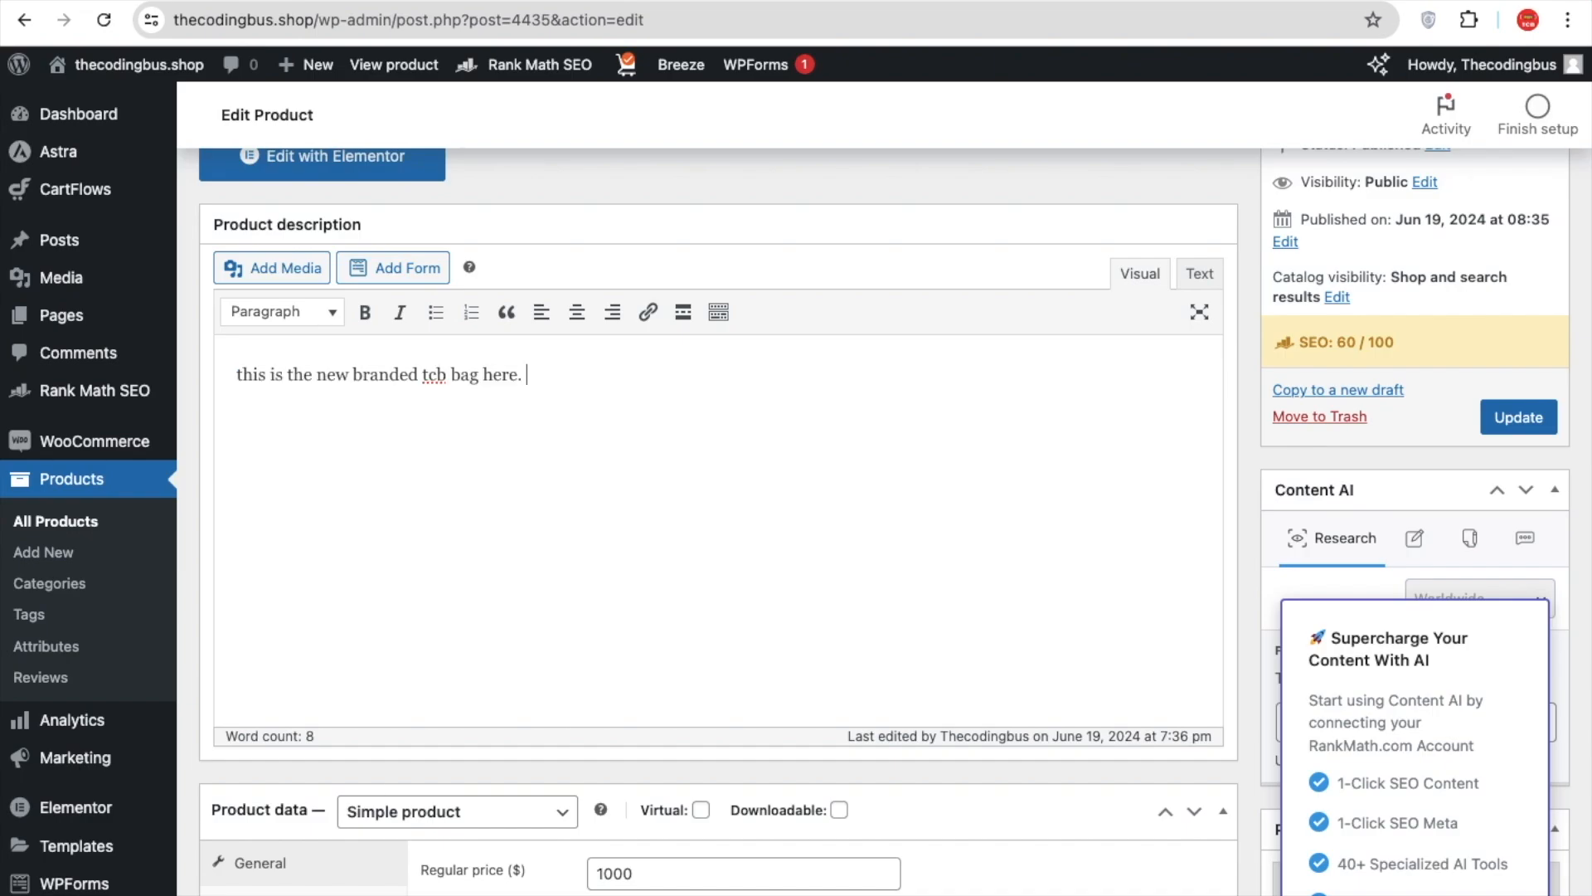
key(ctrl+v)
key(ctrl+v)
key(ctrl+v)
key(ctrl+v)
key(ctrl+v)
key(ctrl+v)
key(ctrl+v)
key(ctrl+v)
key(ctrl+v)
key(ctrl+v)
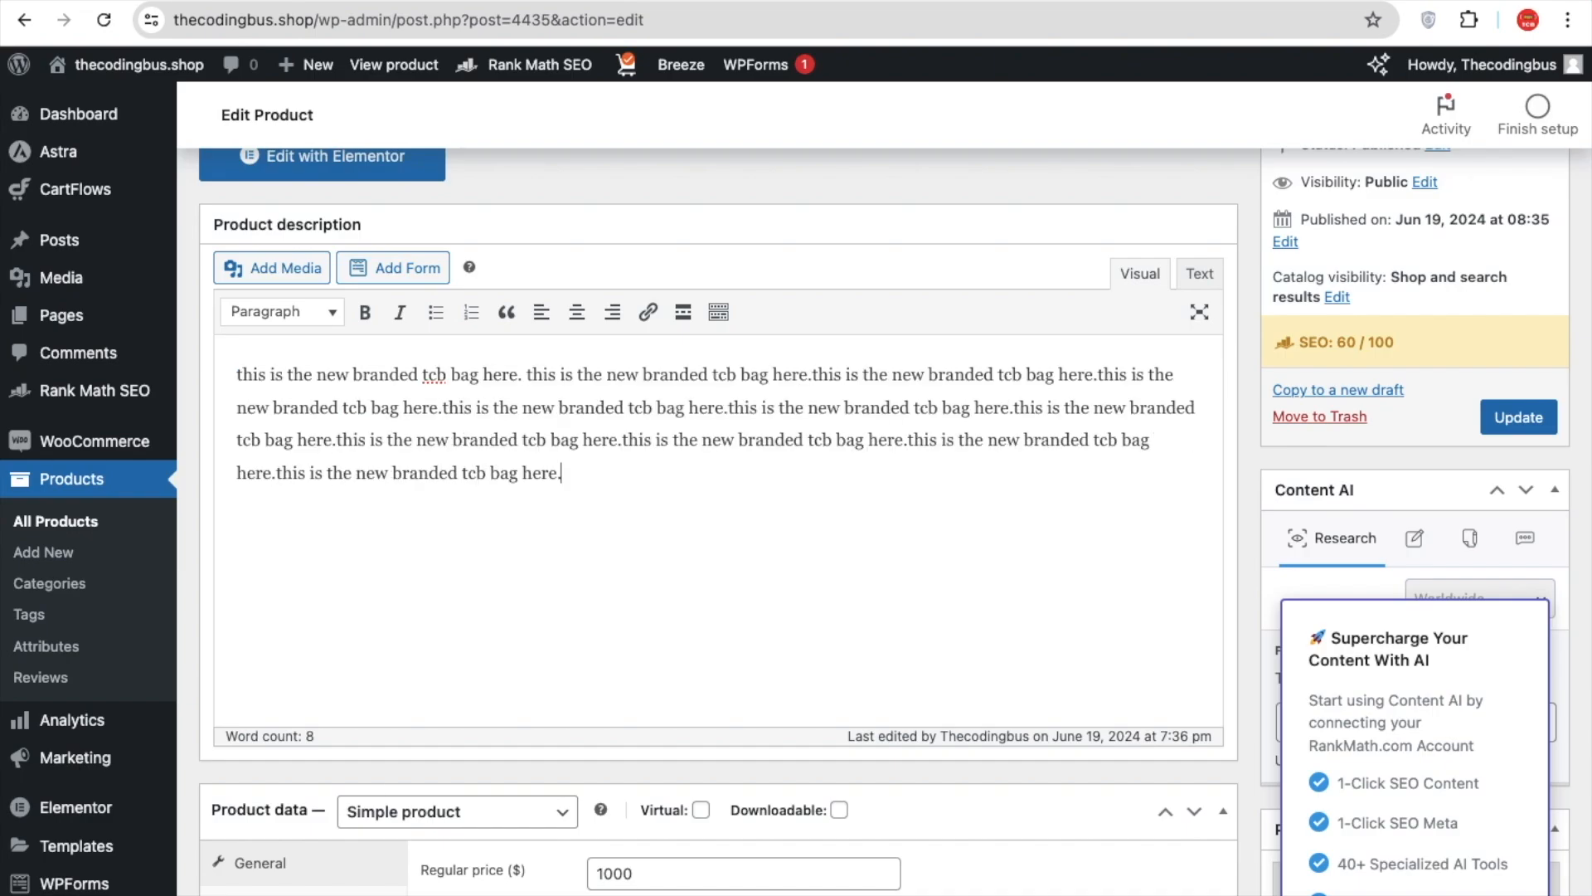
Fill the product short description with three copies of "this is the new branded tcb bag here.".
scroll(409, 555, down, 10)
click(385, 595)
key(ctrl+v)
key(ctrl+v)
key(ctrl+v)
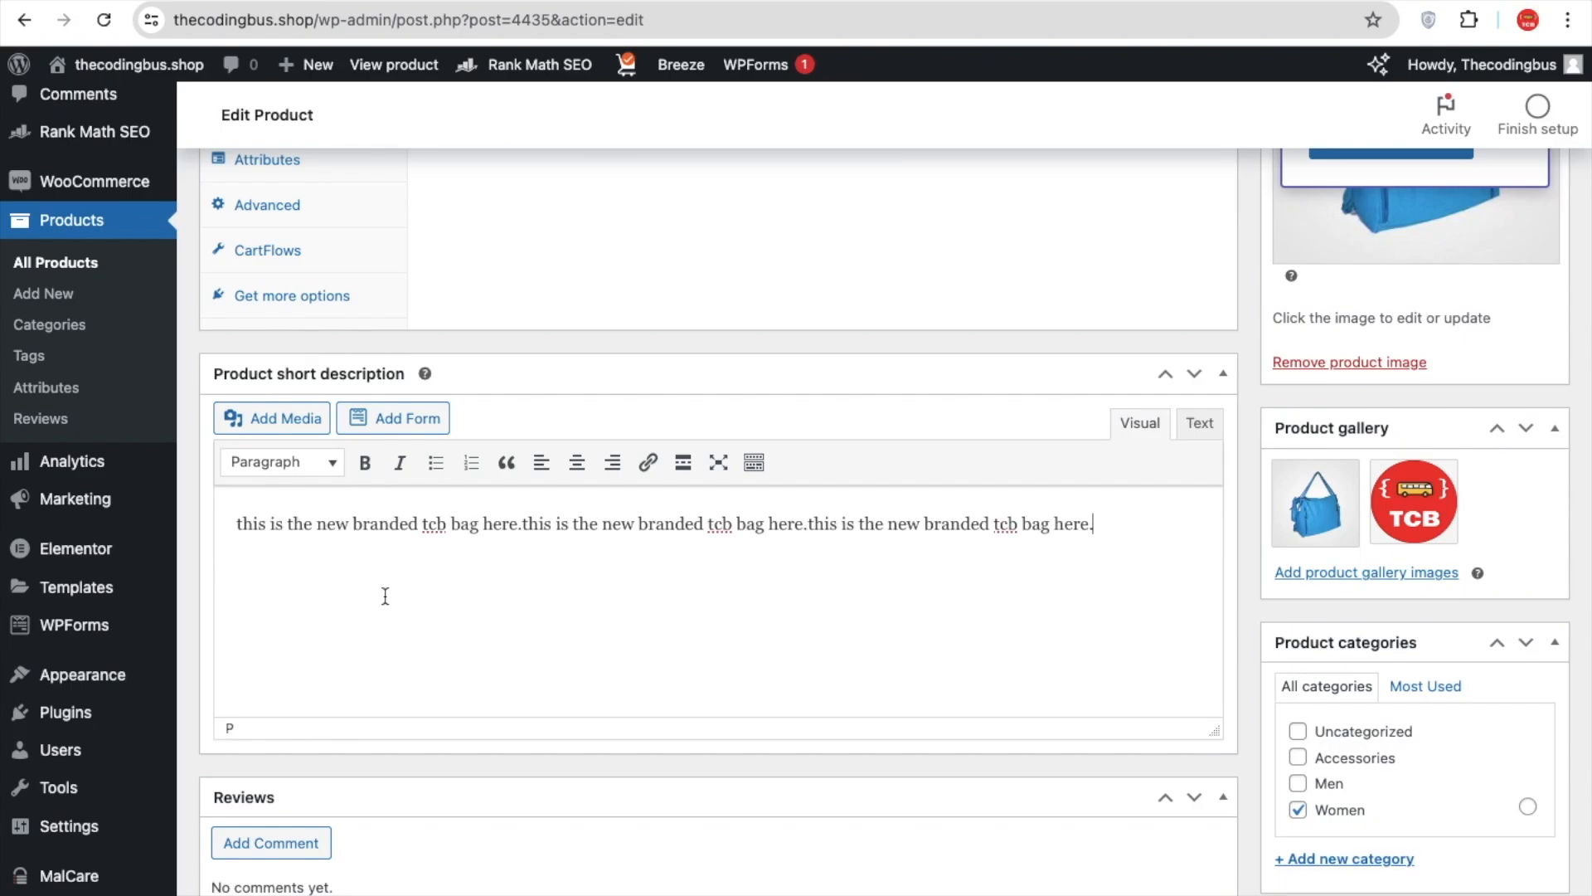
Review the TCB bag's Rank Math SEO checks after the content additions and update the product.
scroll(385, 596, up, 8)
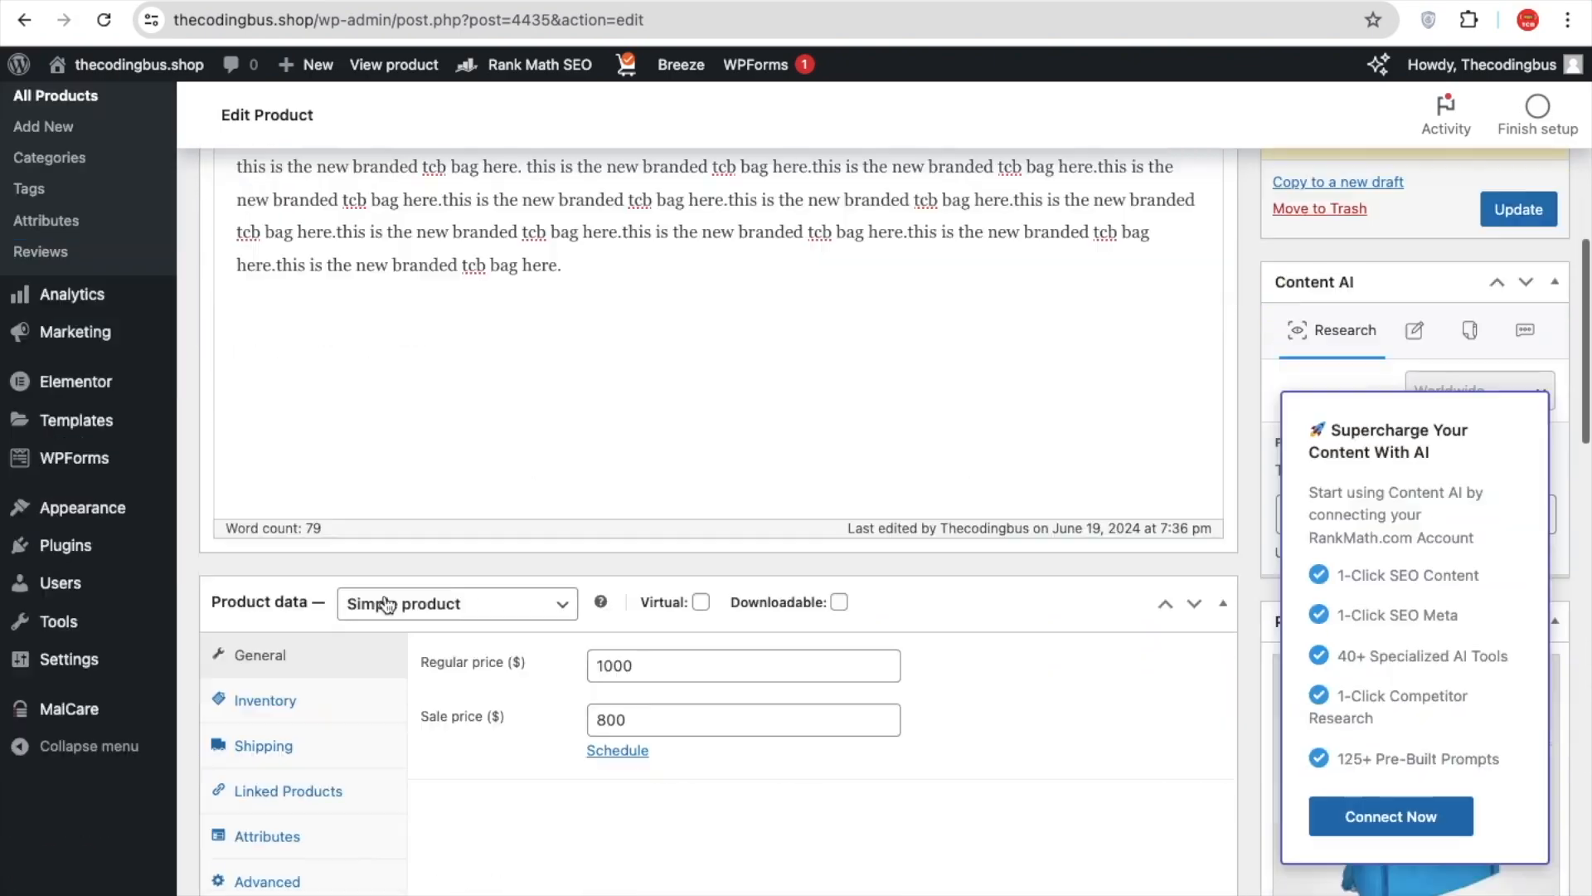
scroll(384, 603, down, 20)
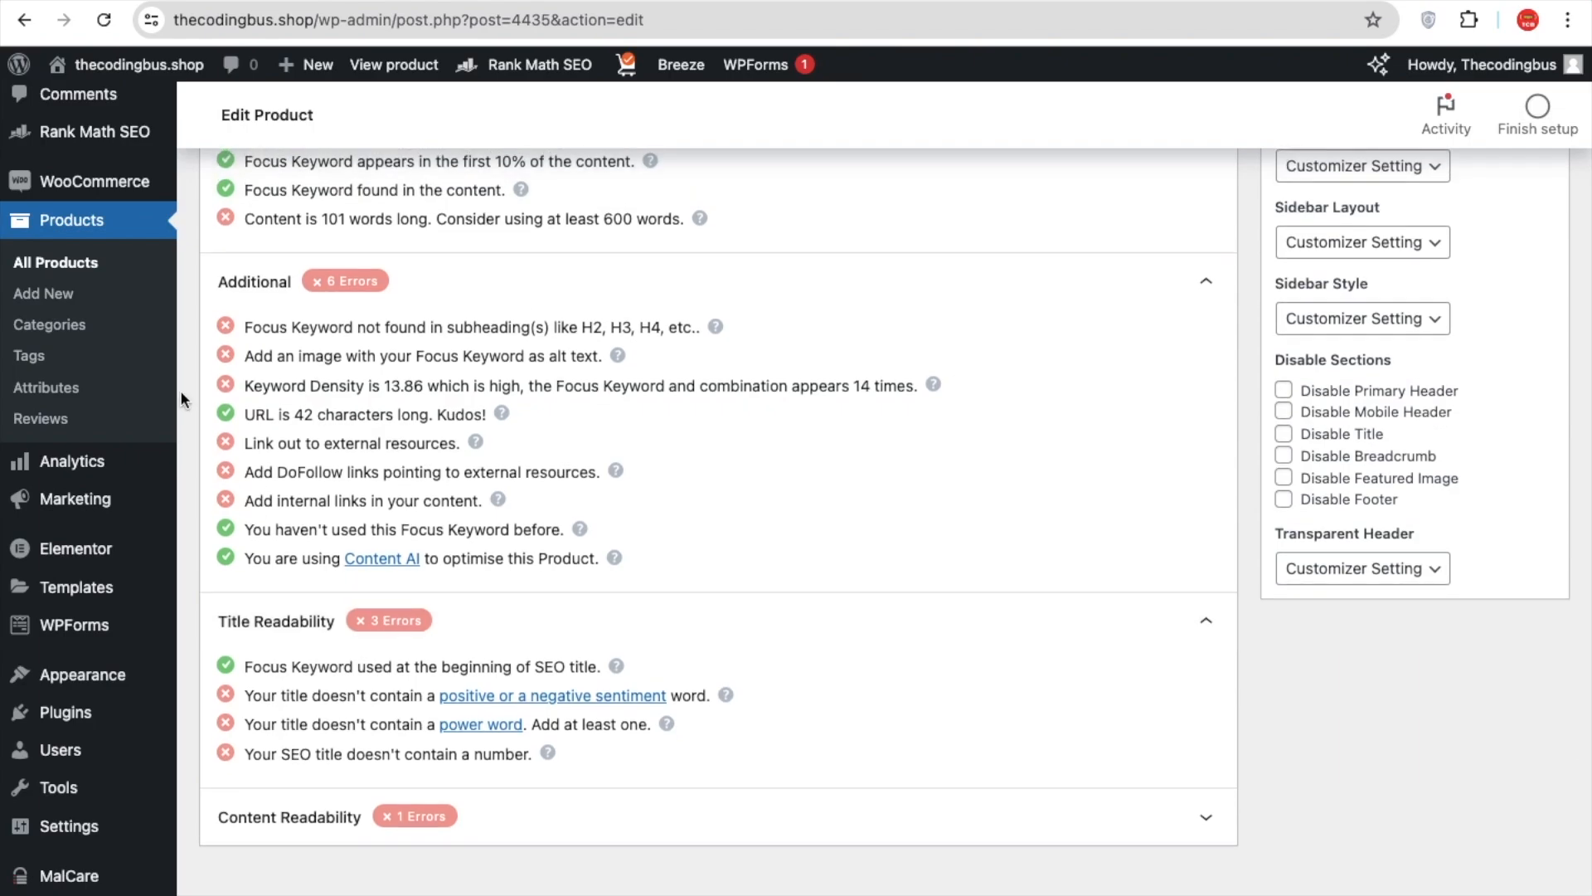
scroll(204, 481, up, 12)
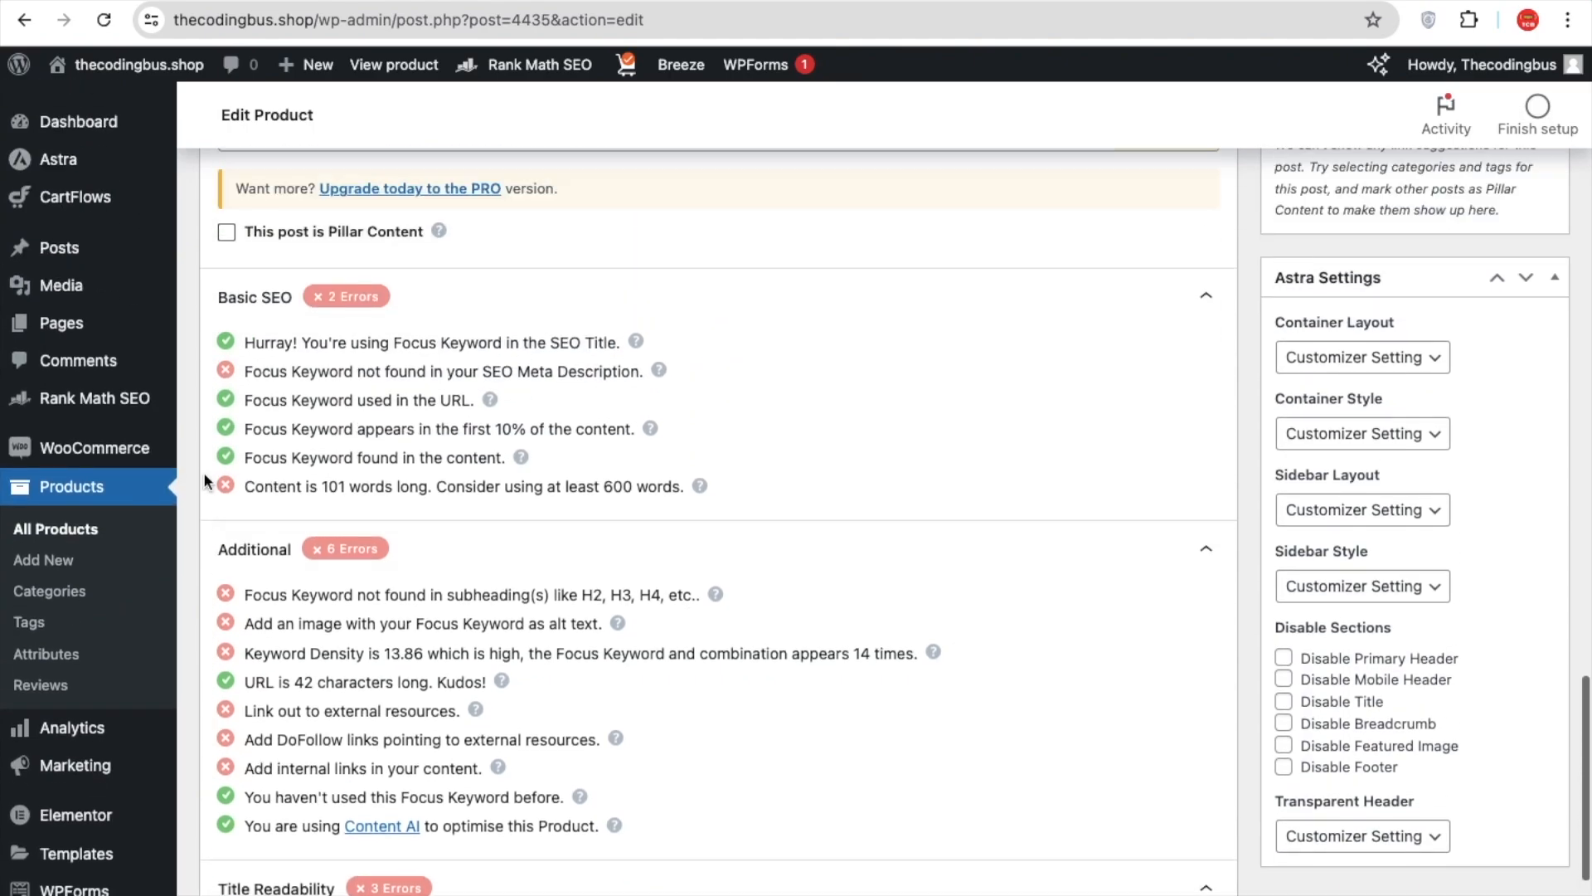
scroll(204, 481, up, 10)
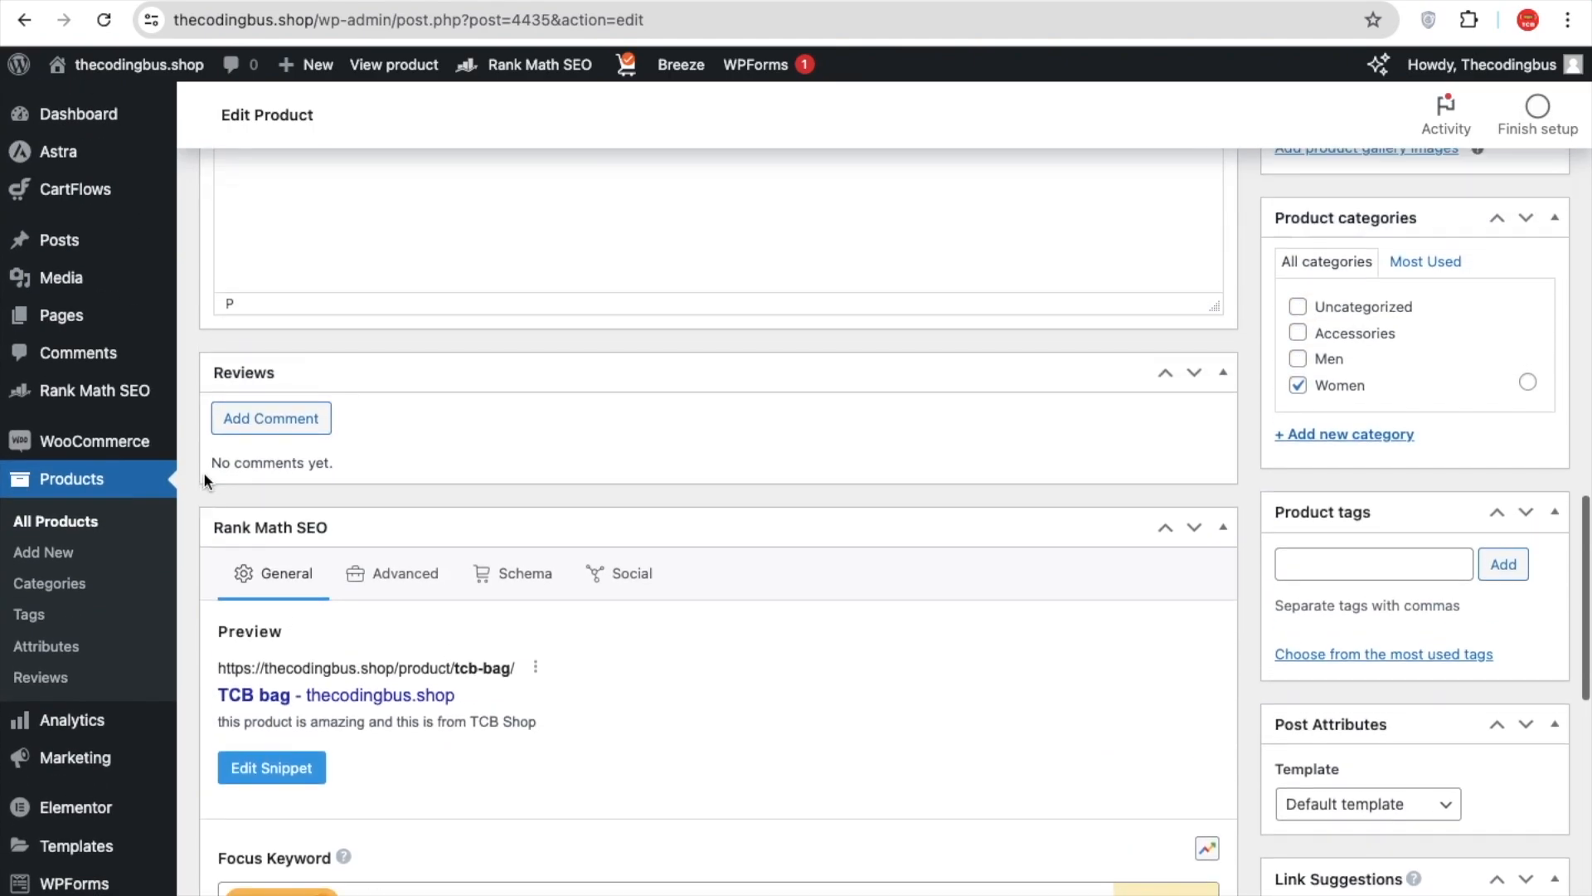
scroll(204, 481, up, 2)
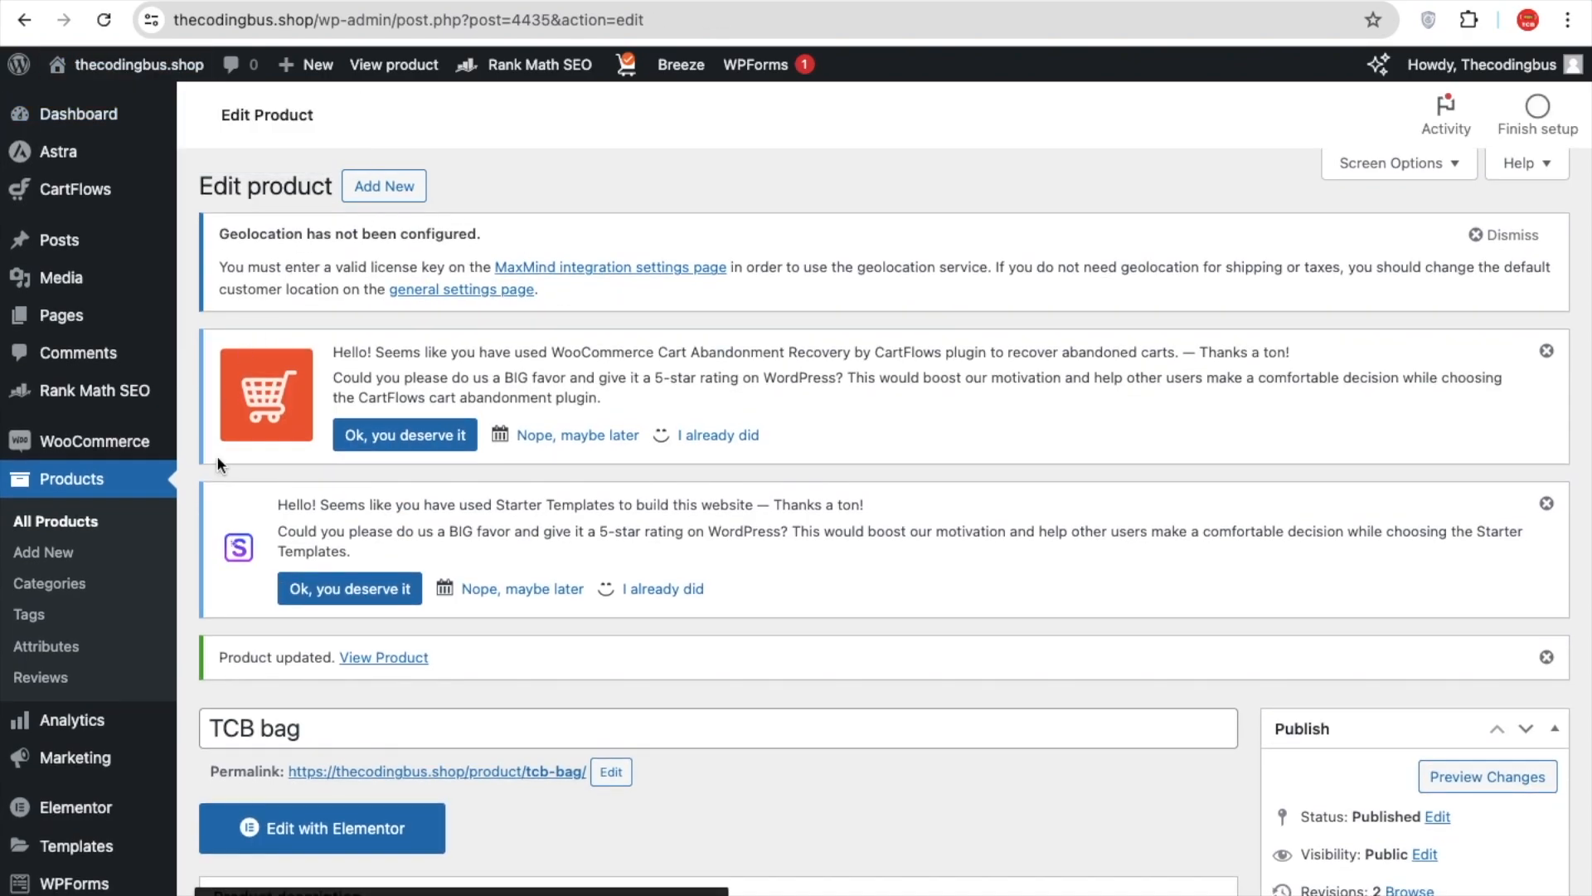
Open the theme customizer and enable Scroll to Top in the Global settings.
scroll(220, 462, down, 5)
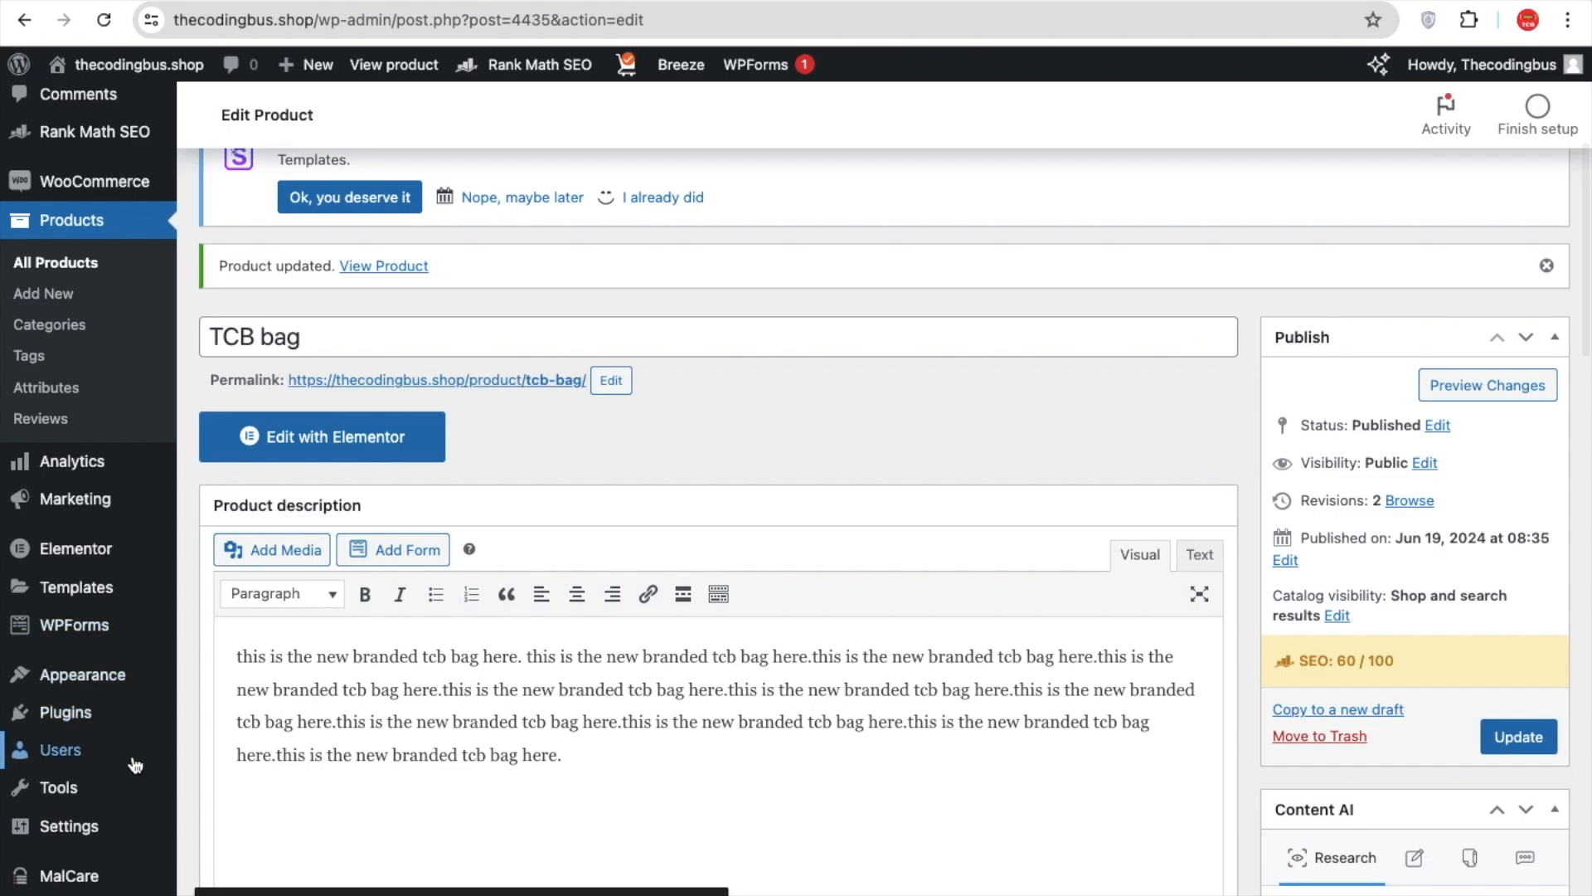
mouse_move(83, 675)
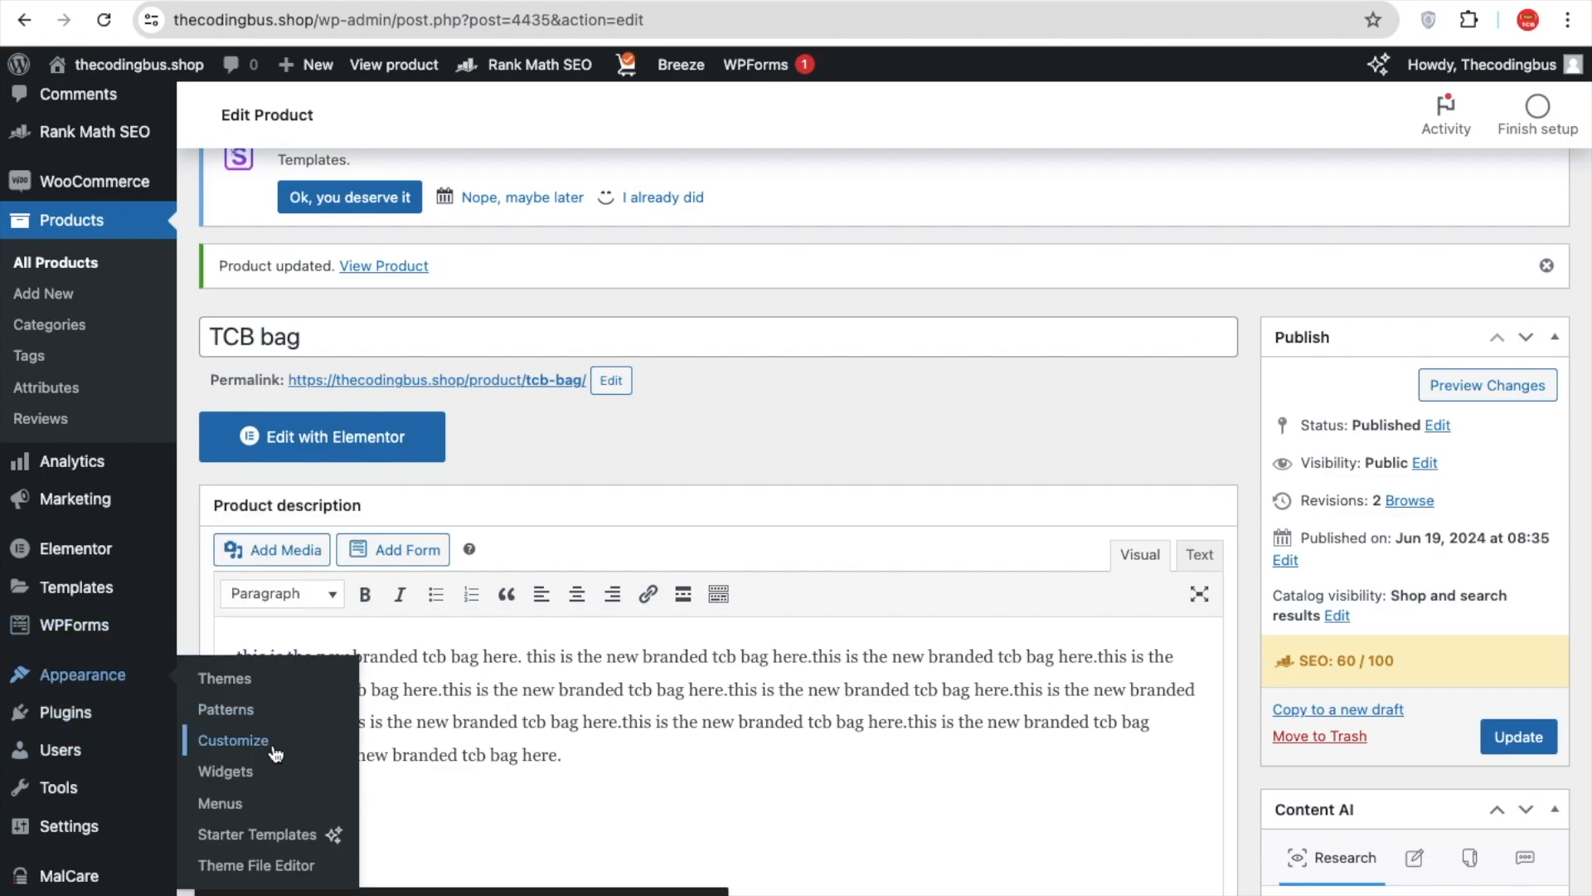
click(233, 740)
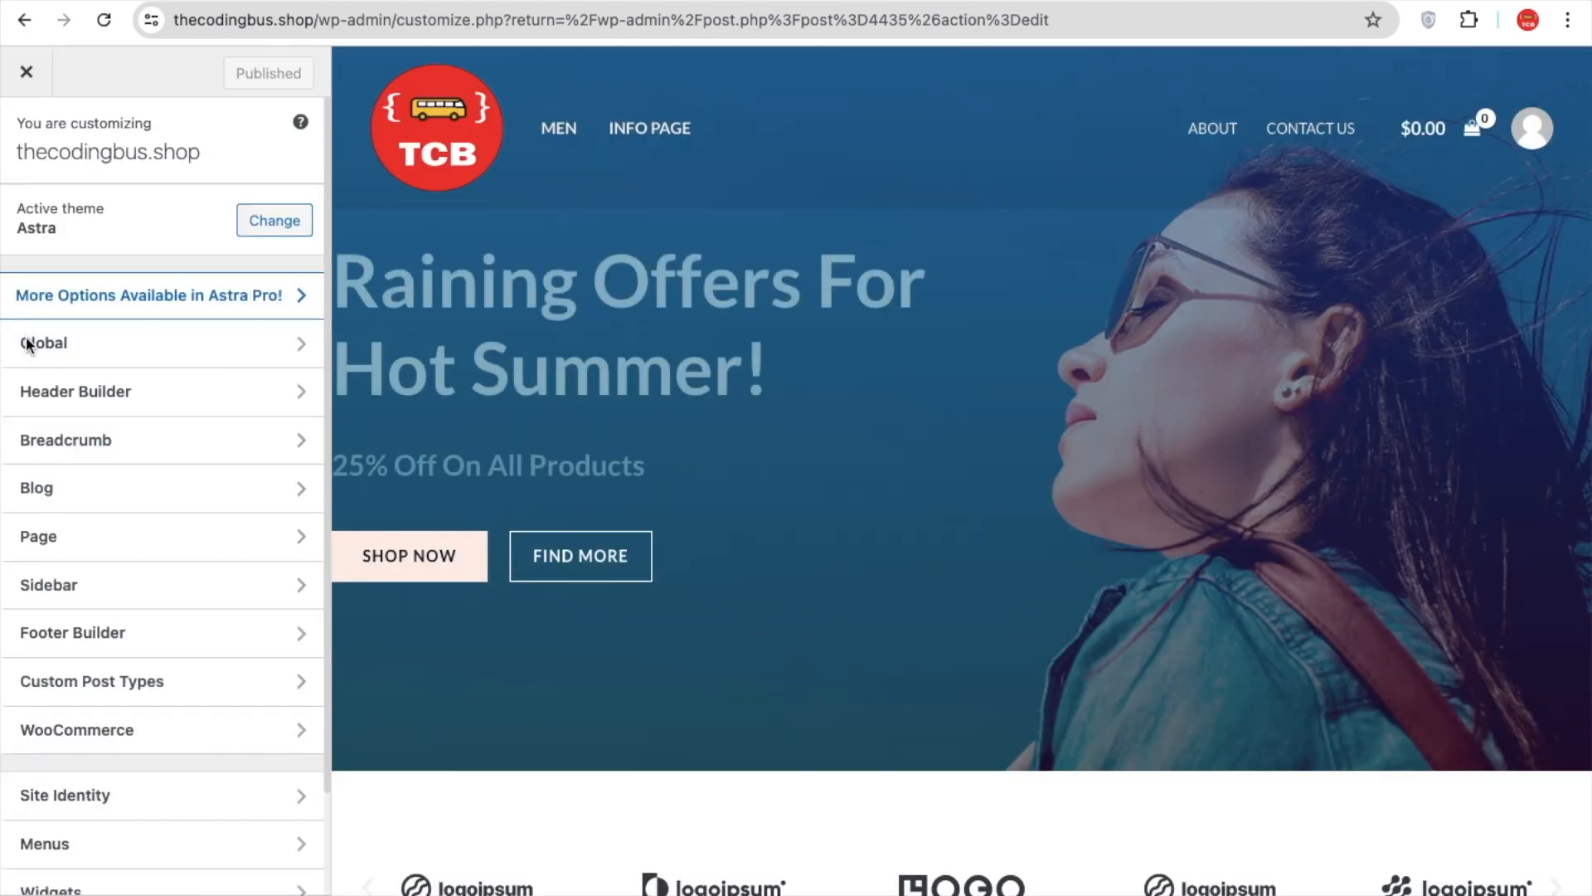
click(63, 352)
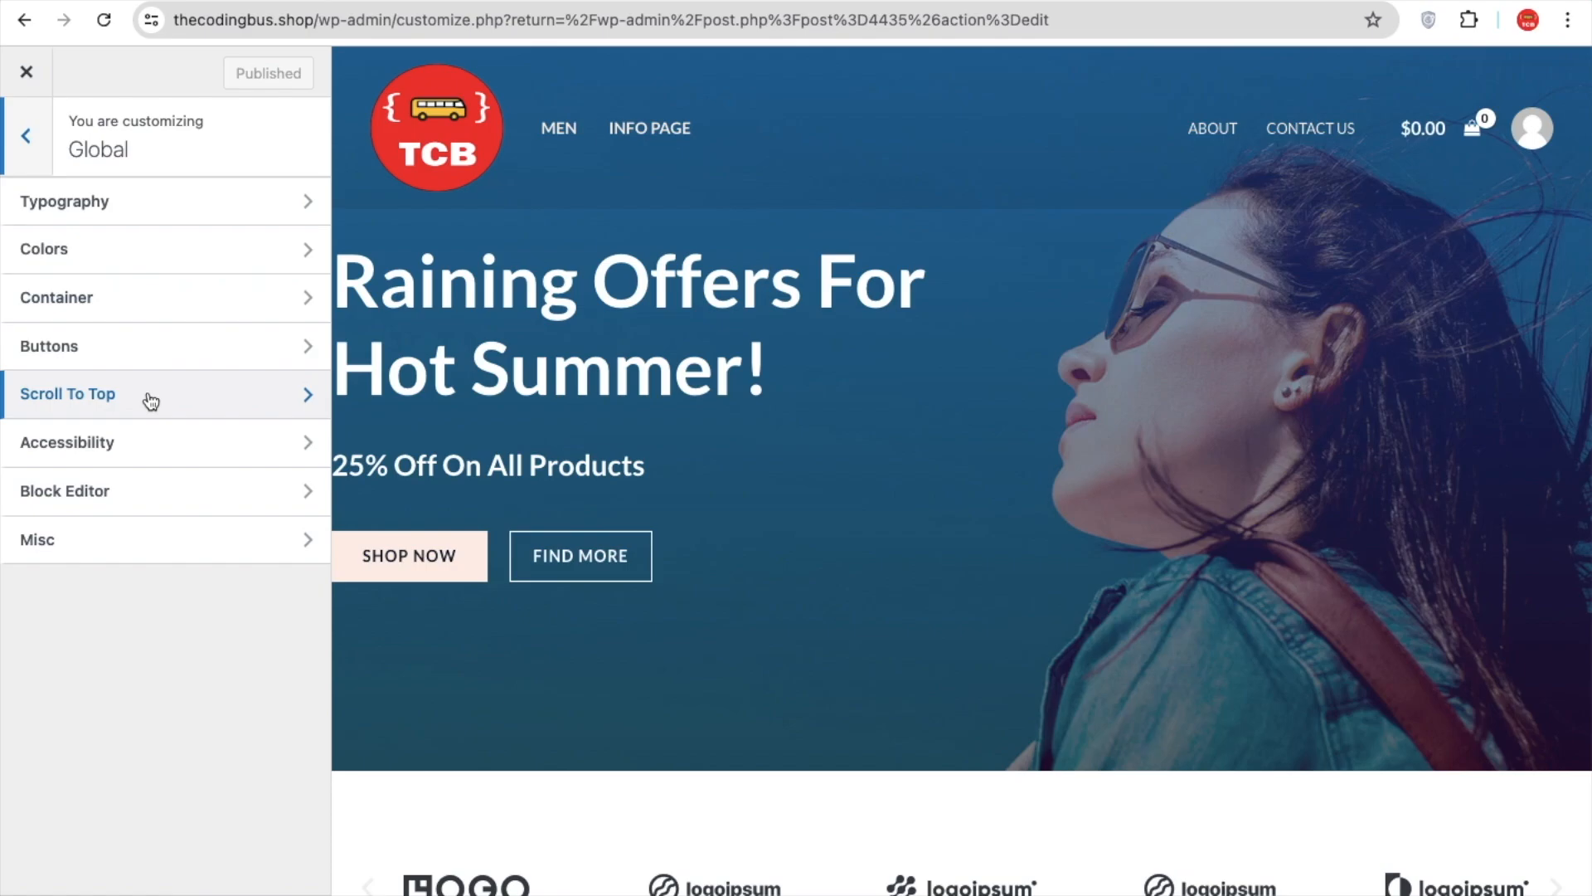
click(151, 401)
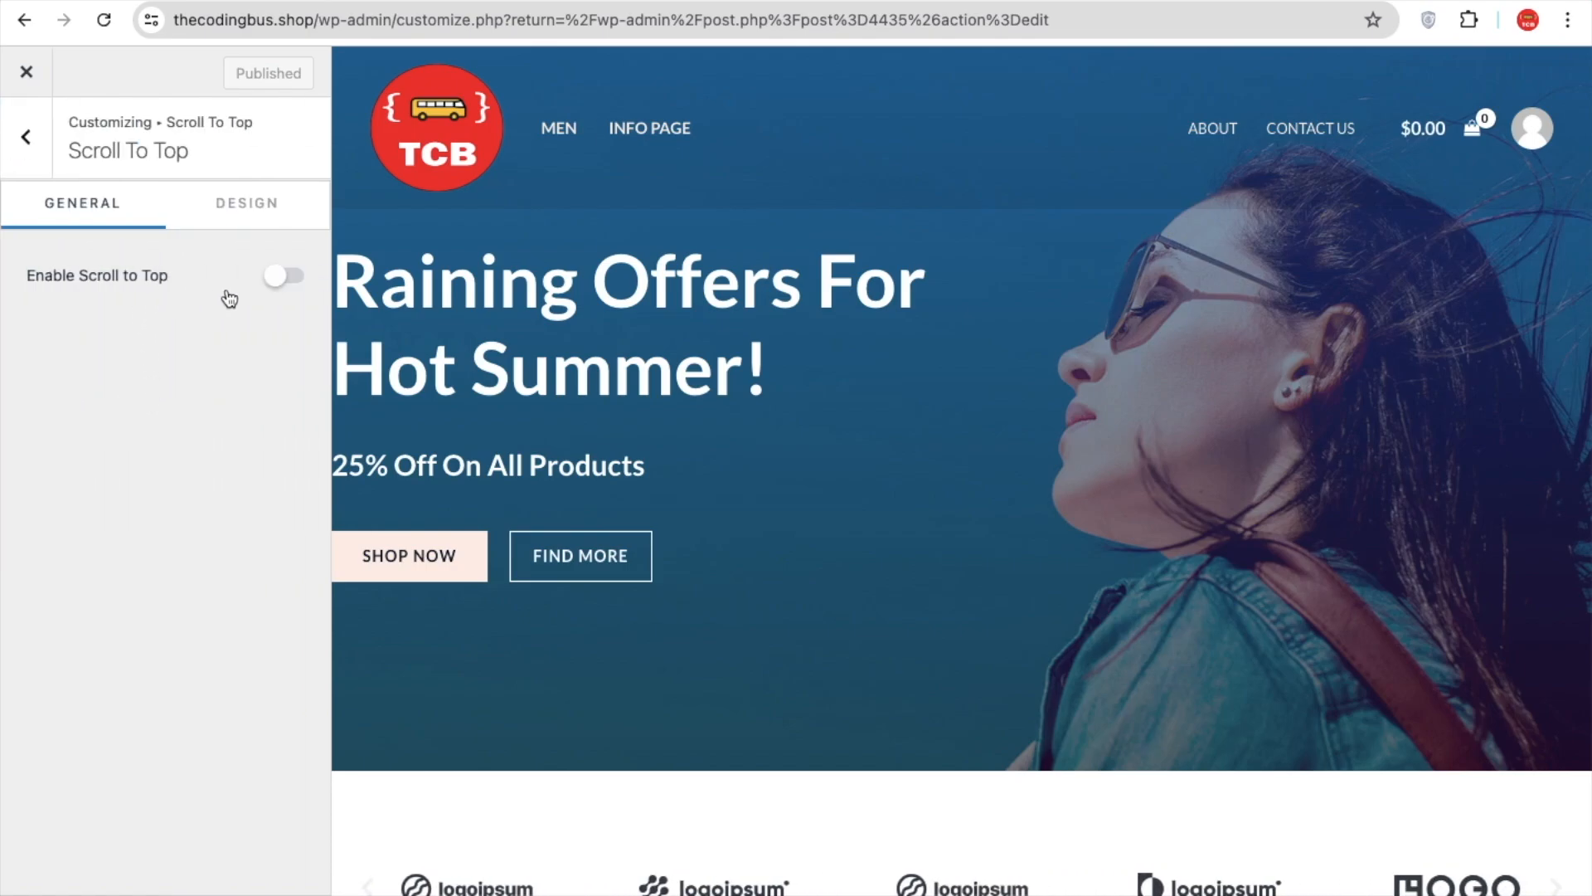
click(285, 276)
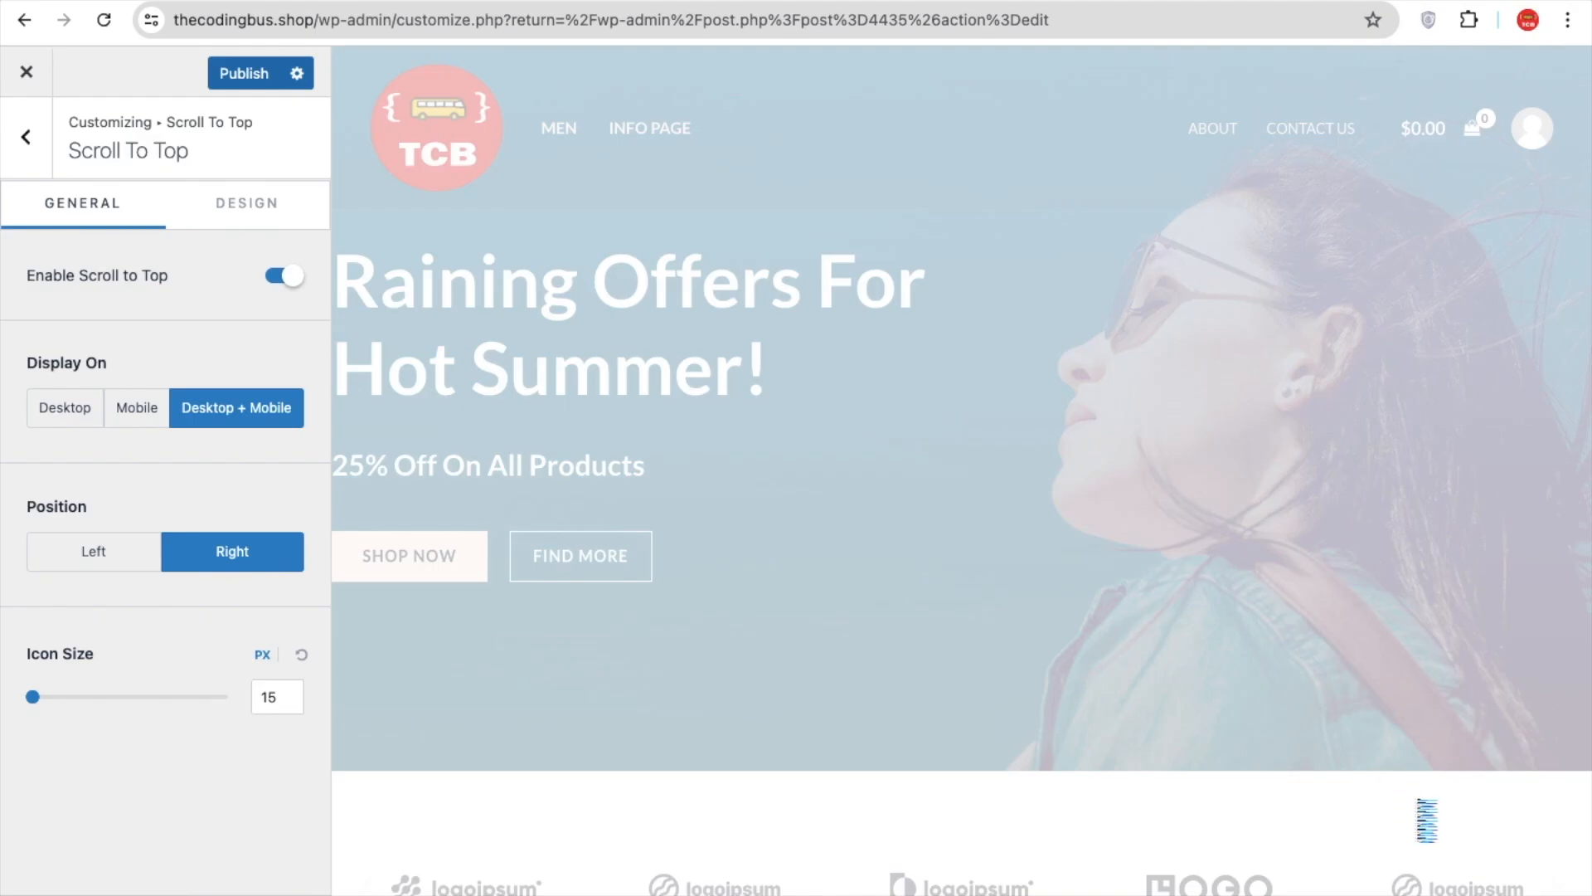
Test the scroll-to-top button from far down the homepage preview.
scroll(1417, 805, down, 15)
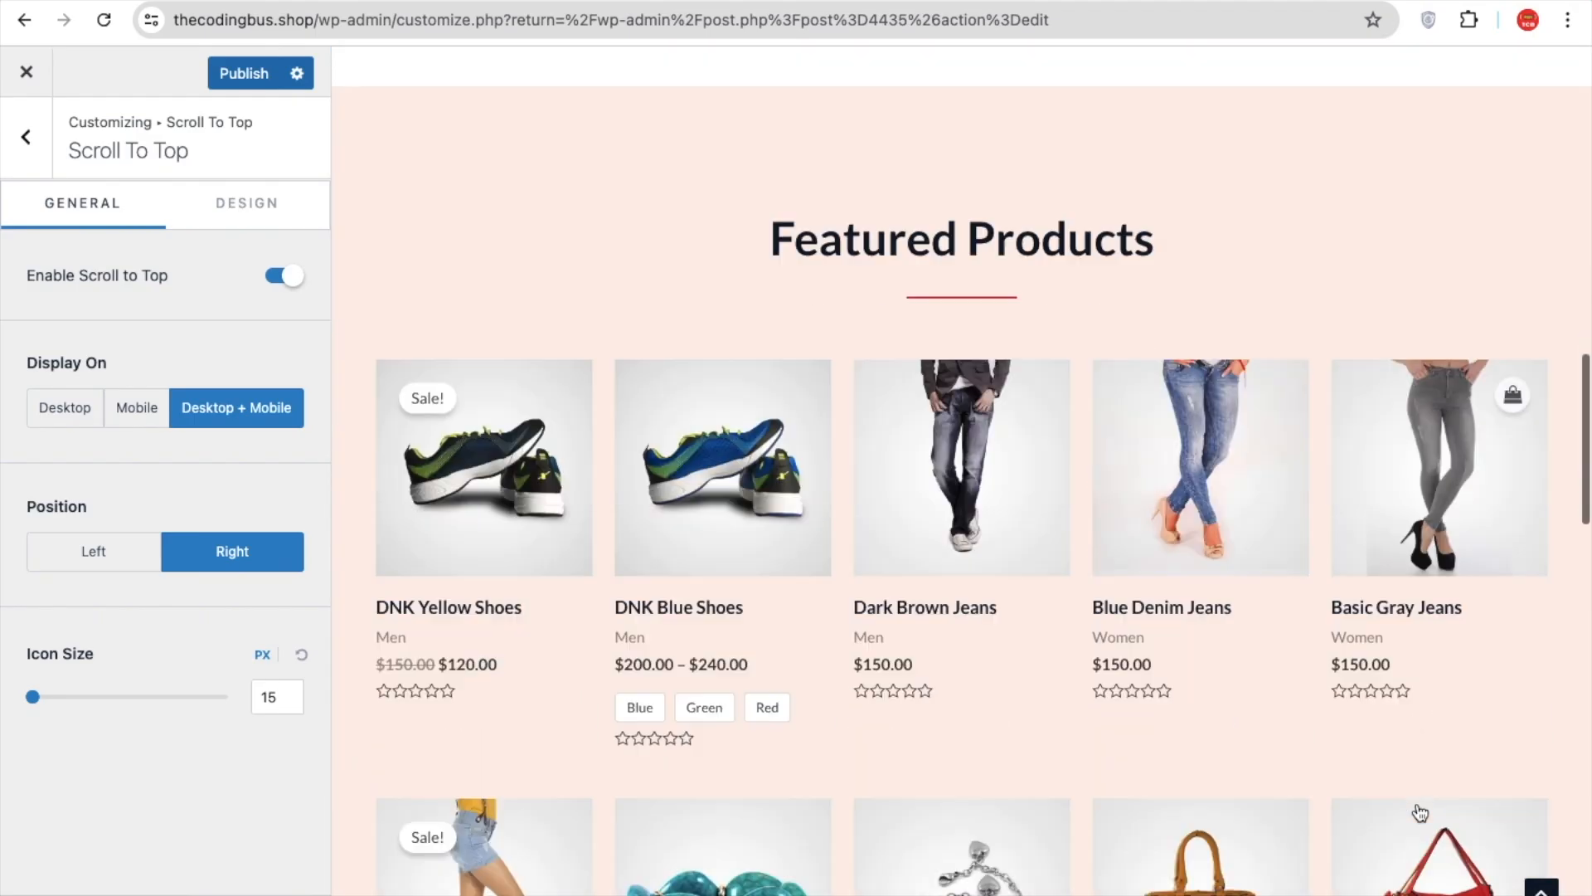
scroll(1417, 801, down, 8)
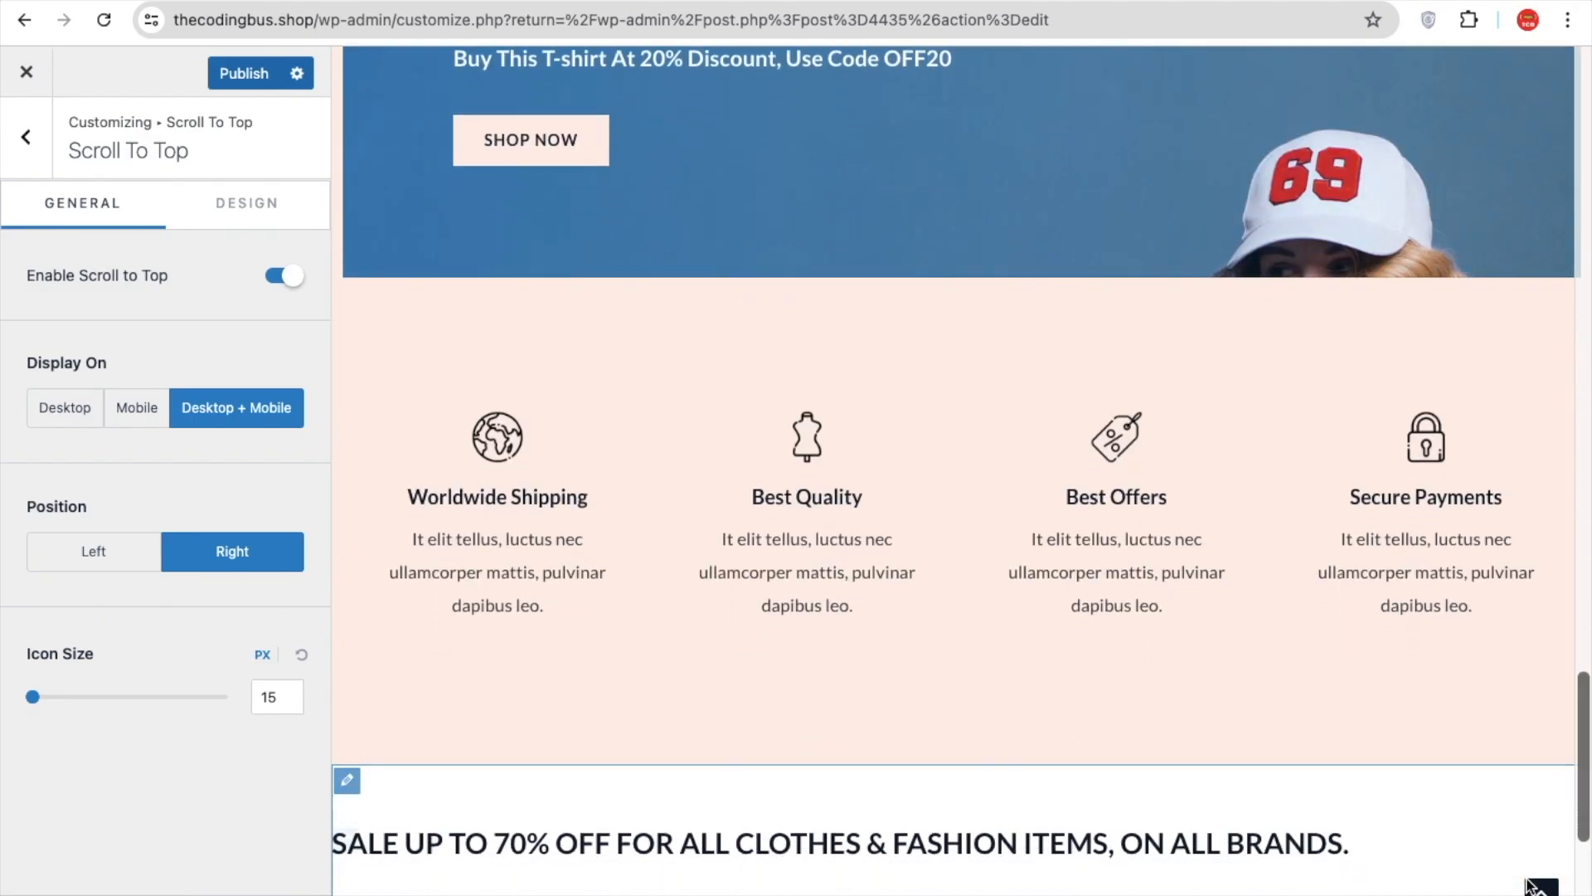
click(1541, 886)
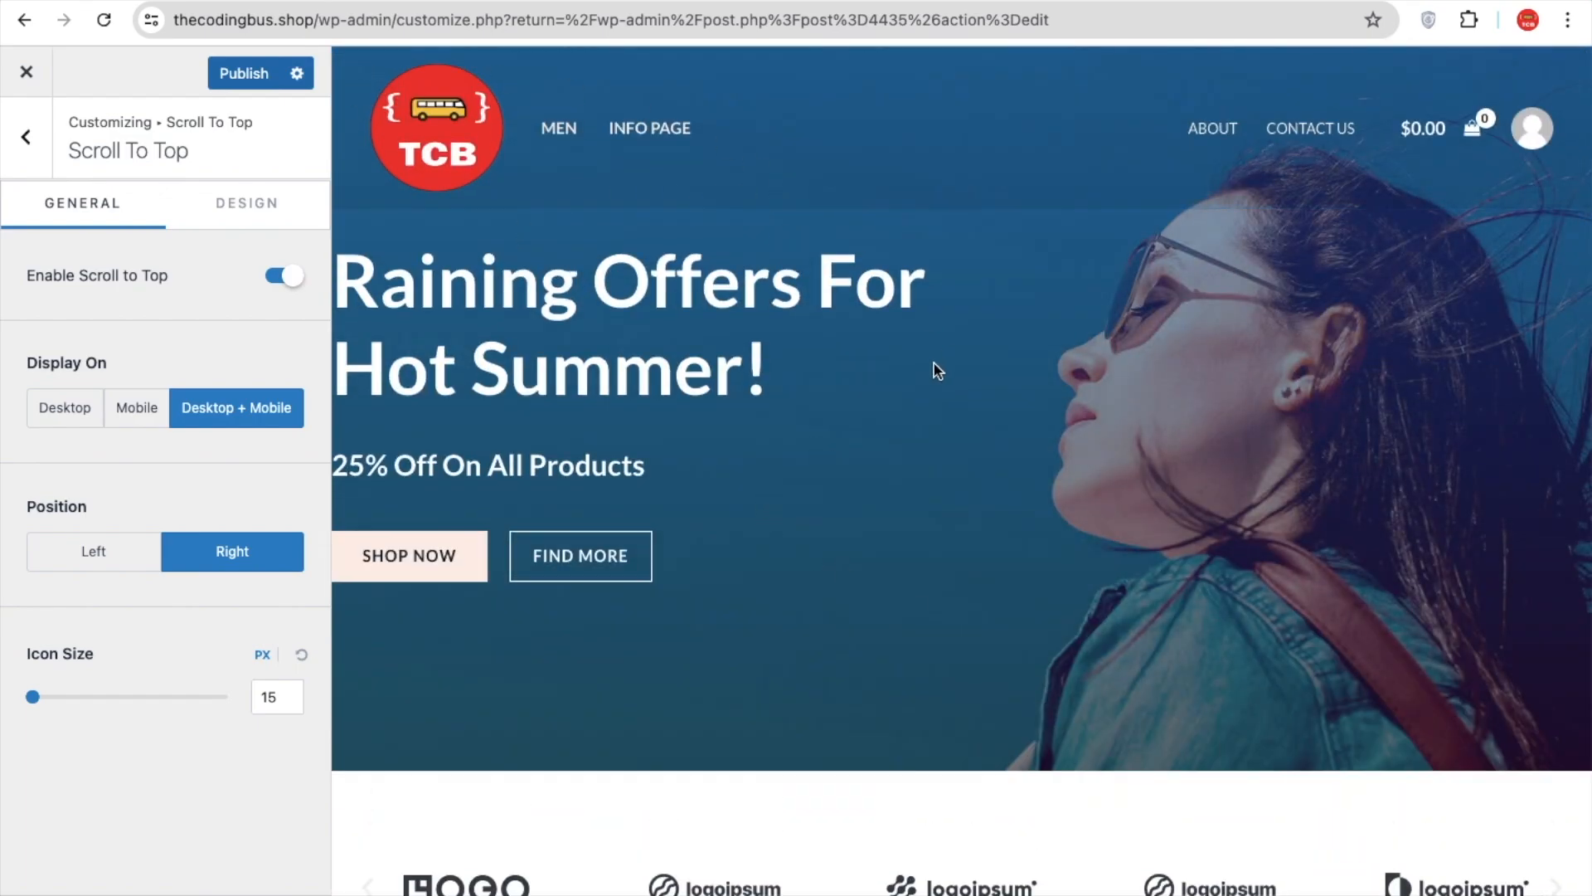
Return to the customizer's main section list and publish the Scroll to Top change.
click(27, 138)
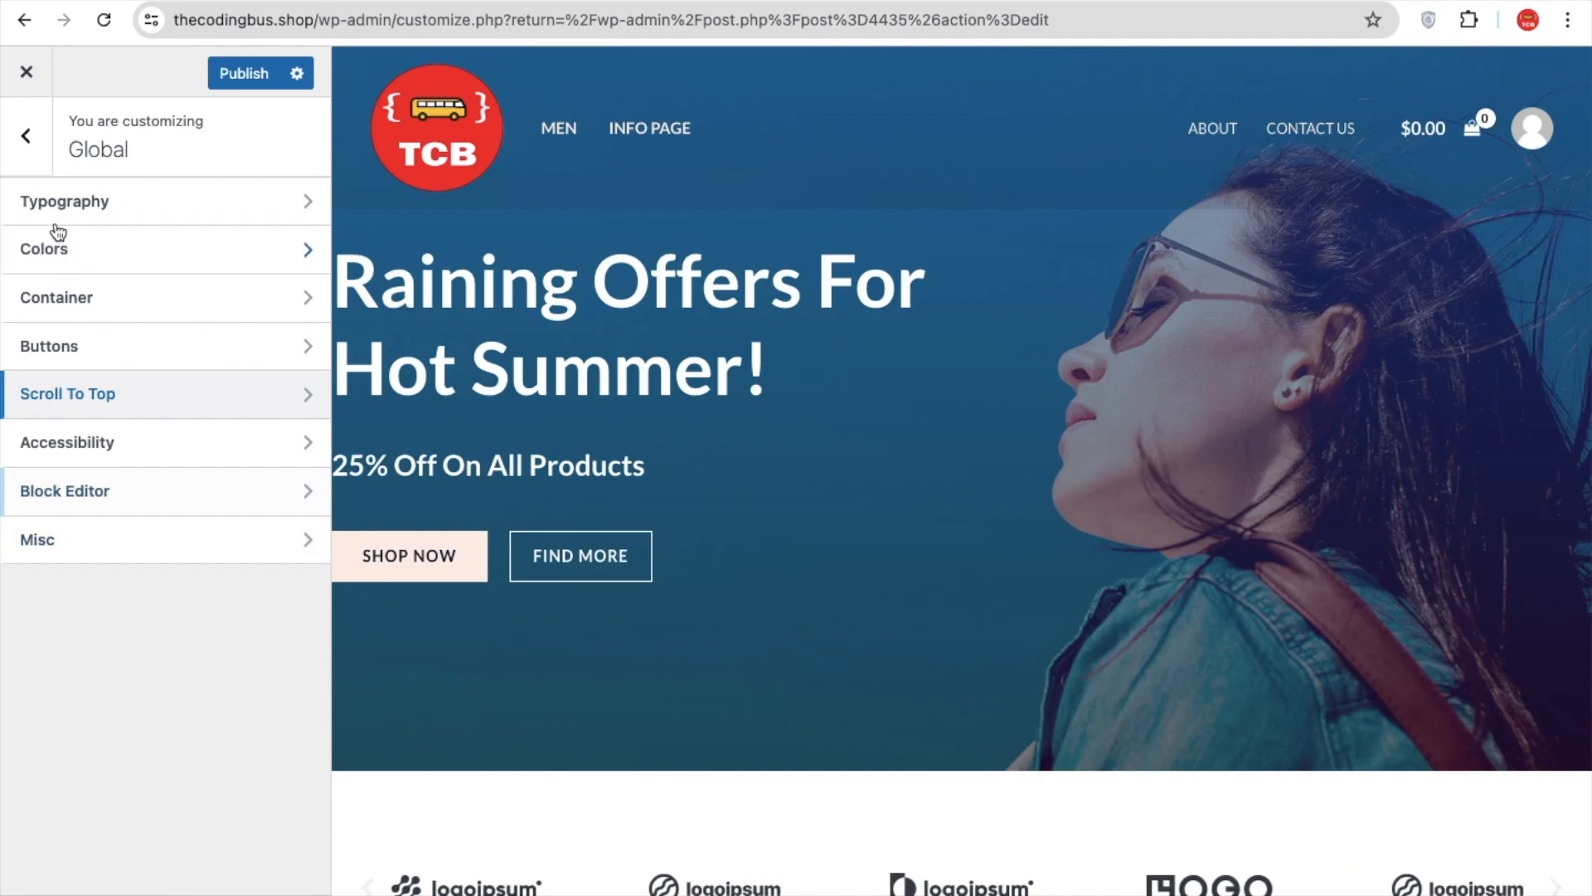
click(20, 150)
scroll(172, 581, down, 2)
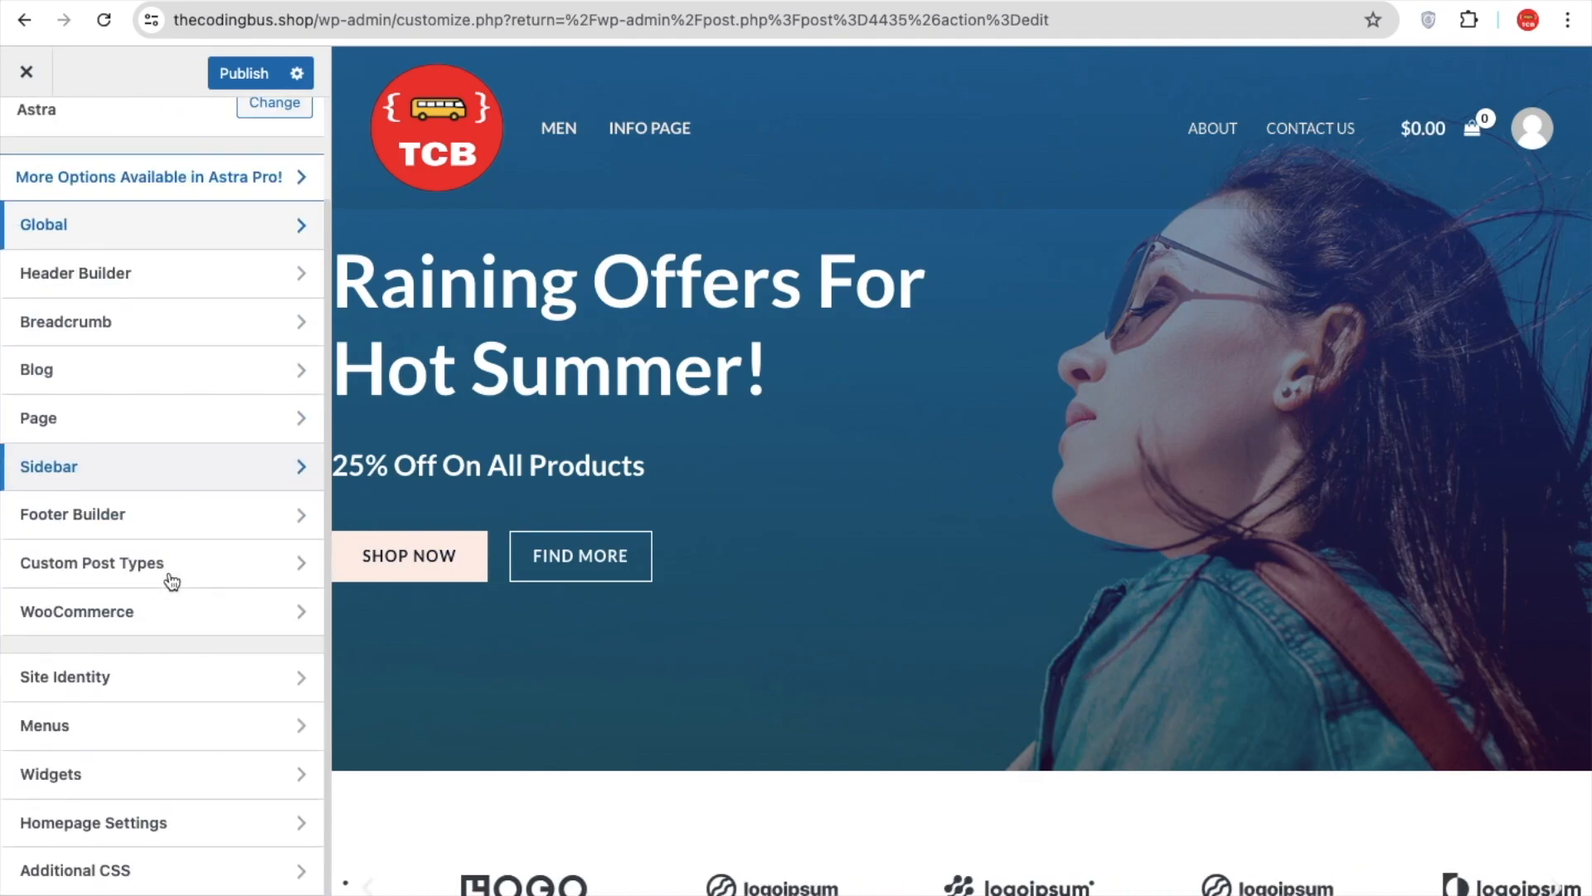
scroll(171, 580, up, 2)
click(257, 71)
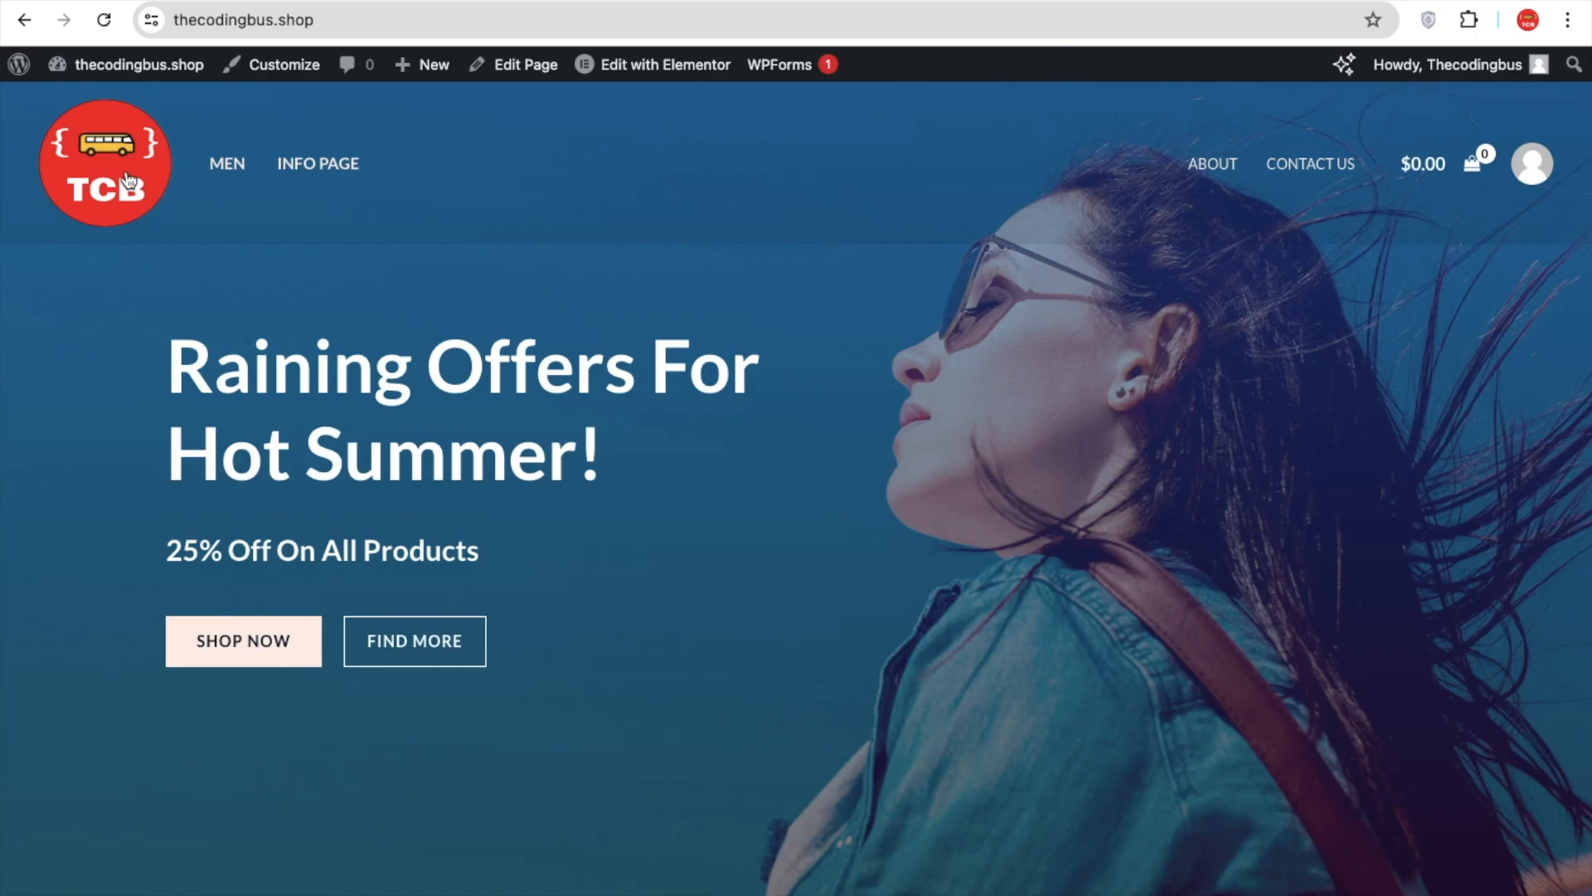
Examine the live homepage down to the footer for the scroll-to-top button and return to the hero section.
scroll(768, 554, down, 10)
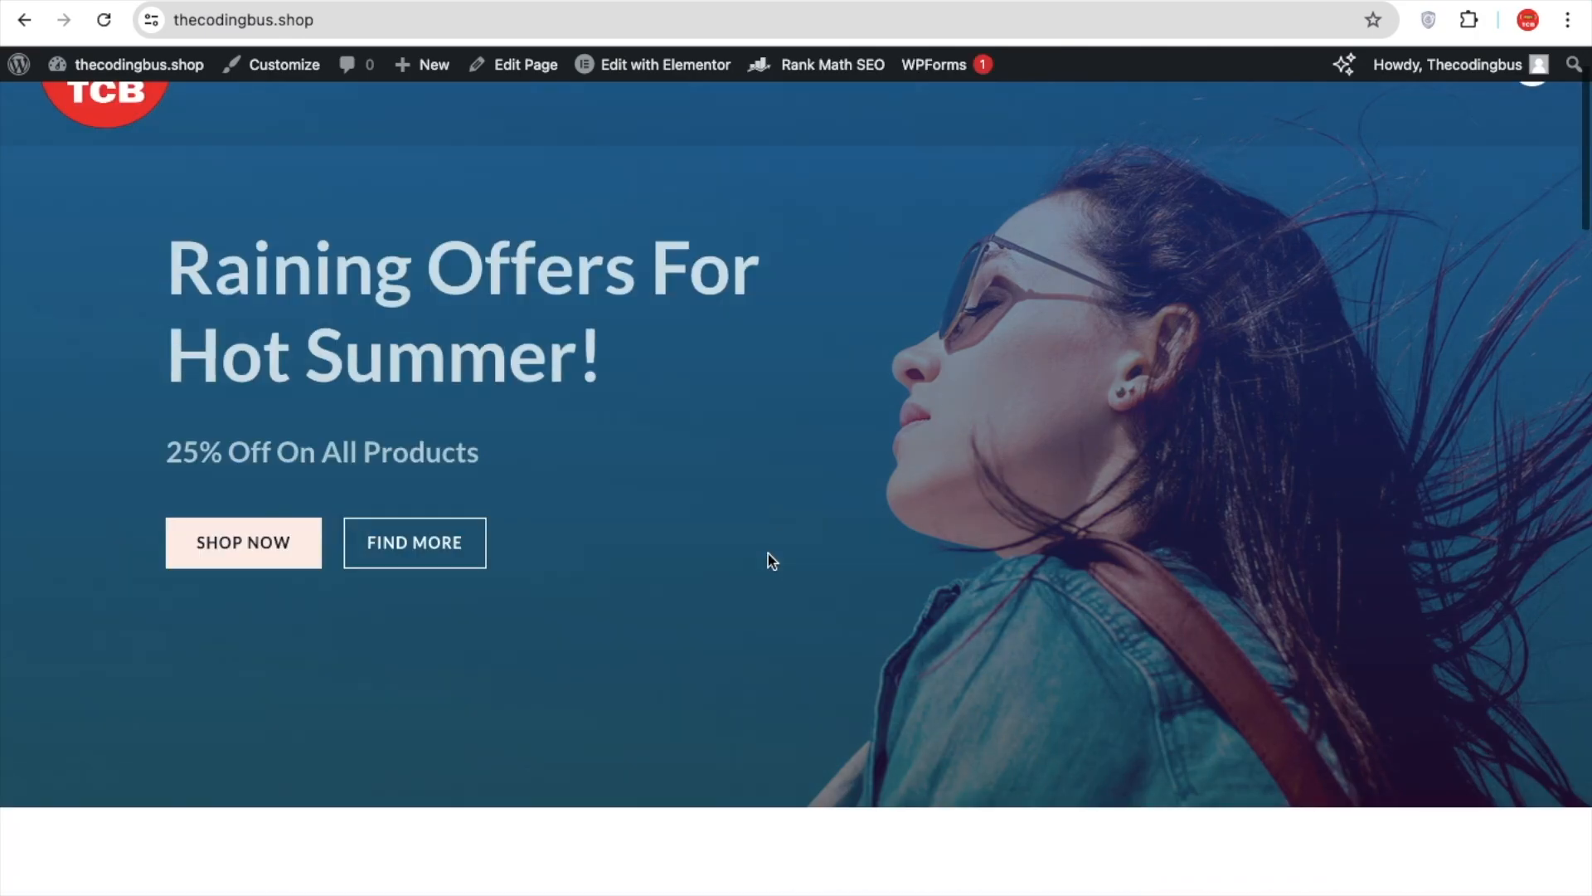
scroll(768, 554, down, 8)
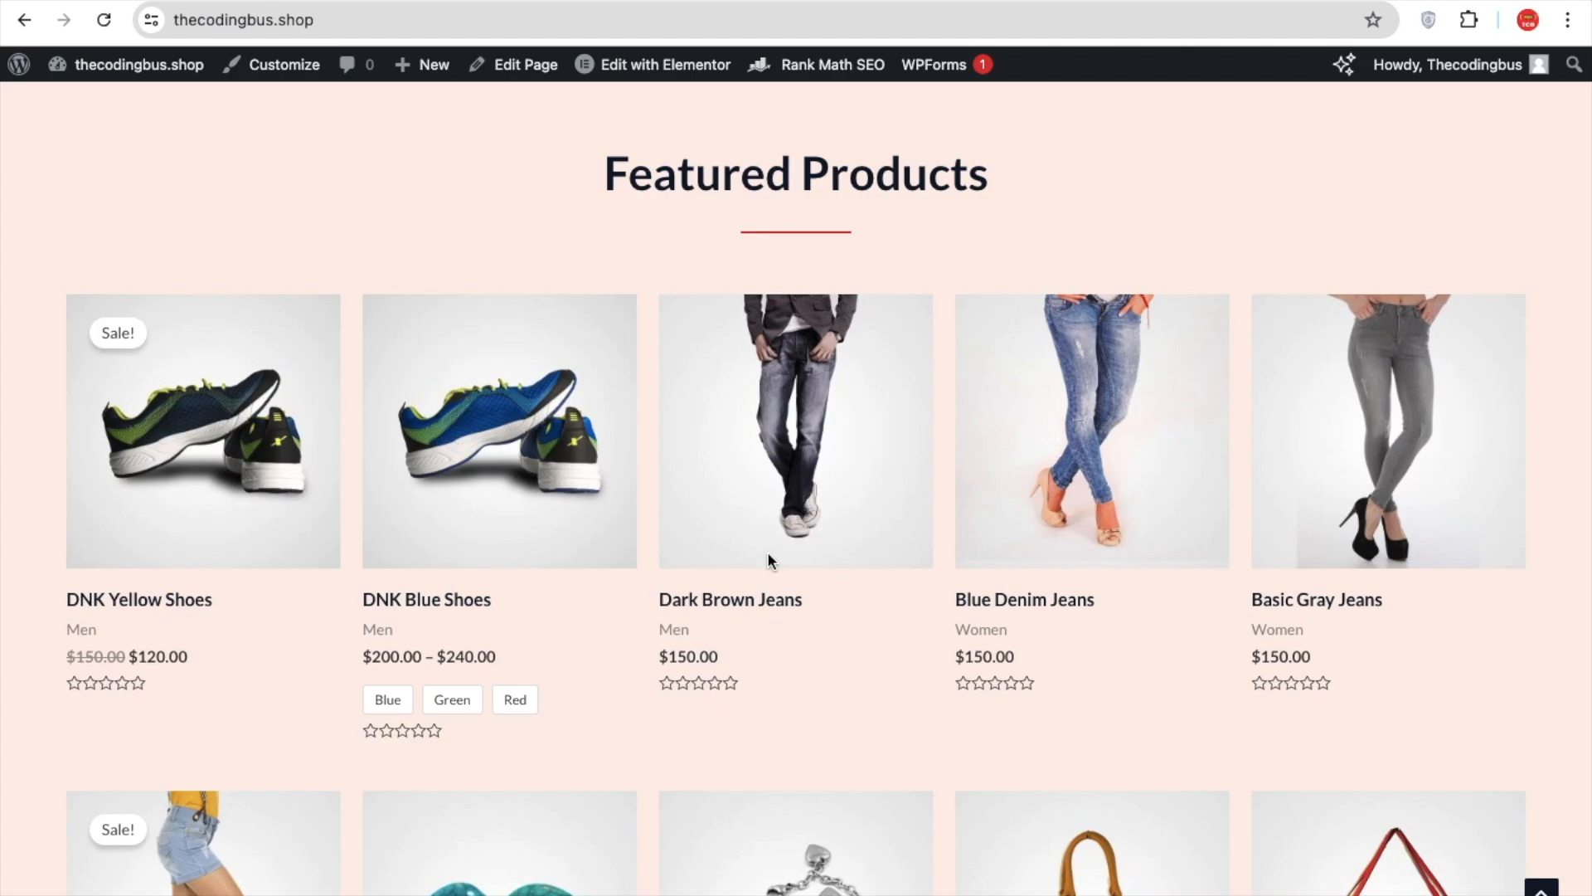
scroll(768, 560, down, 1)
scroll(768, 554, down, 10)
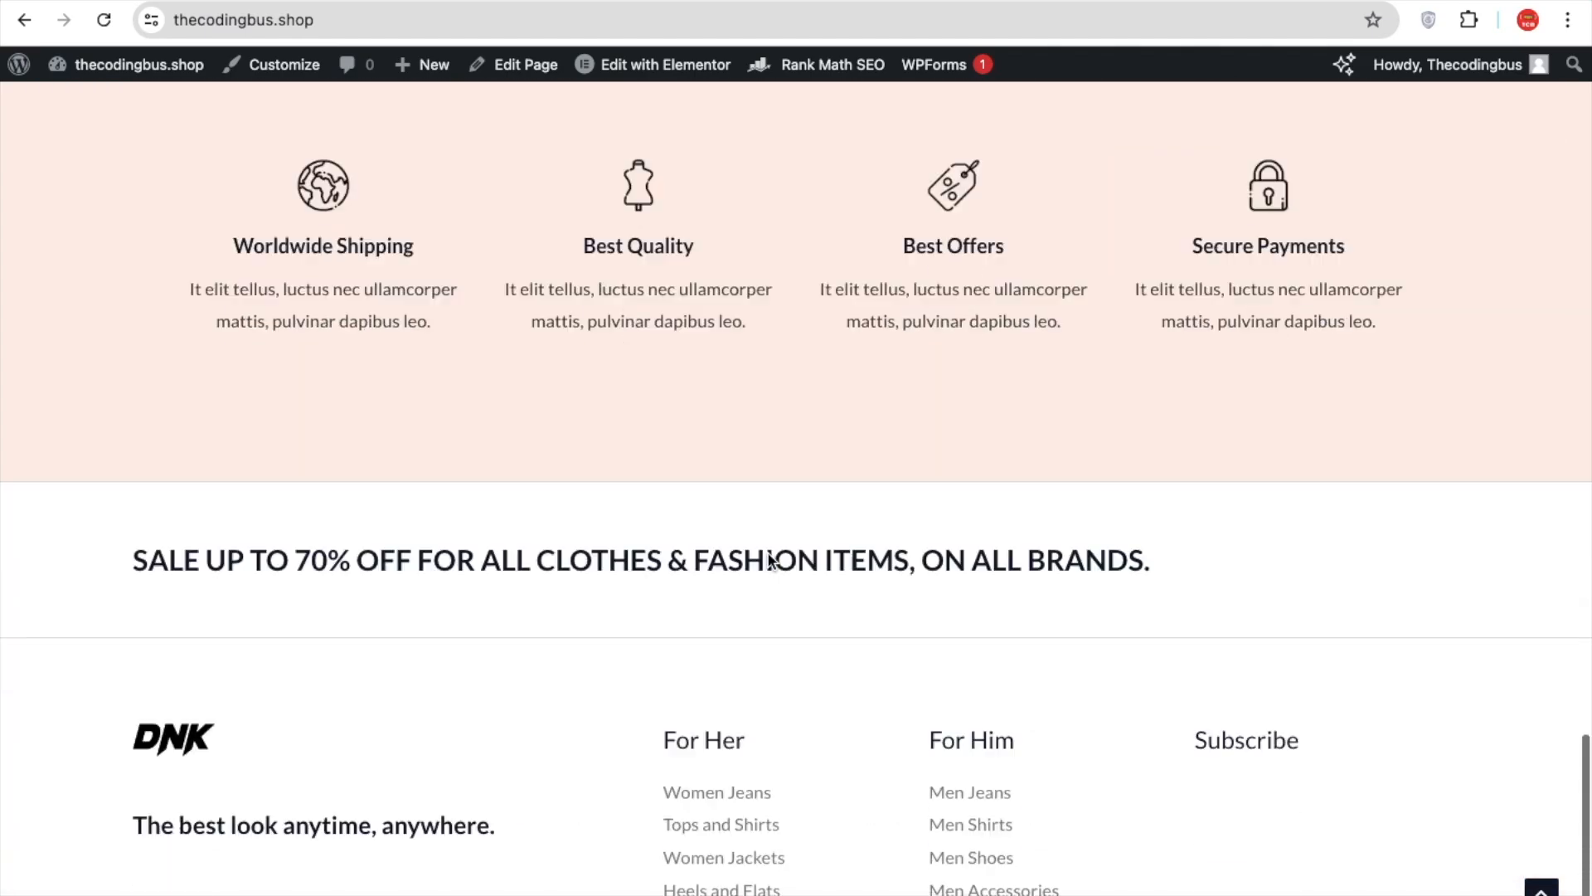
scroll(768, 551, up, 15)
scroll(768, 551, up, 10)
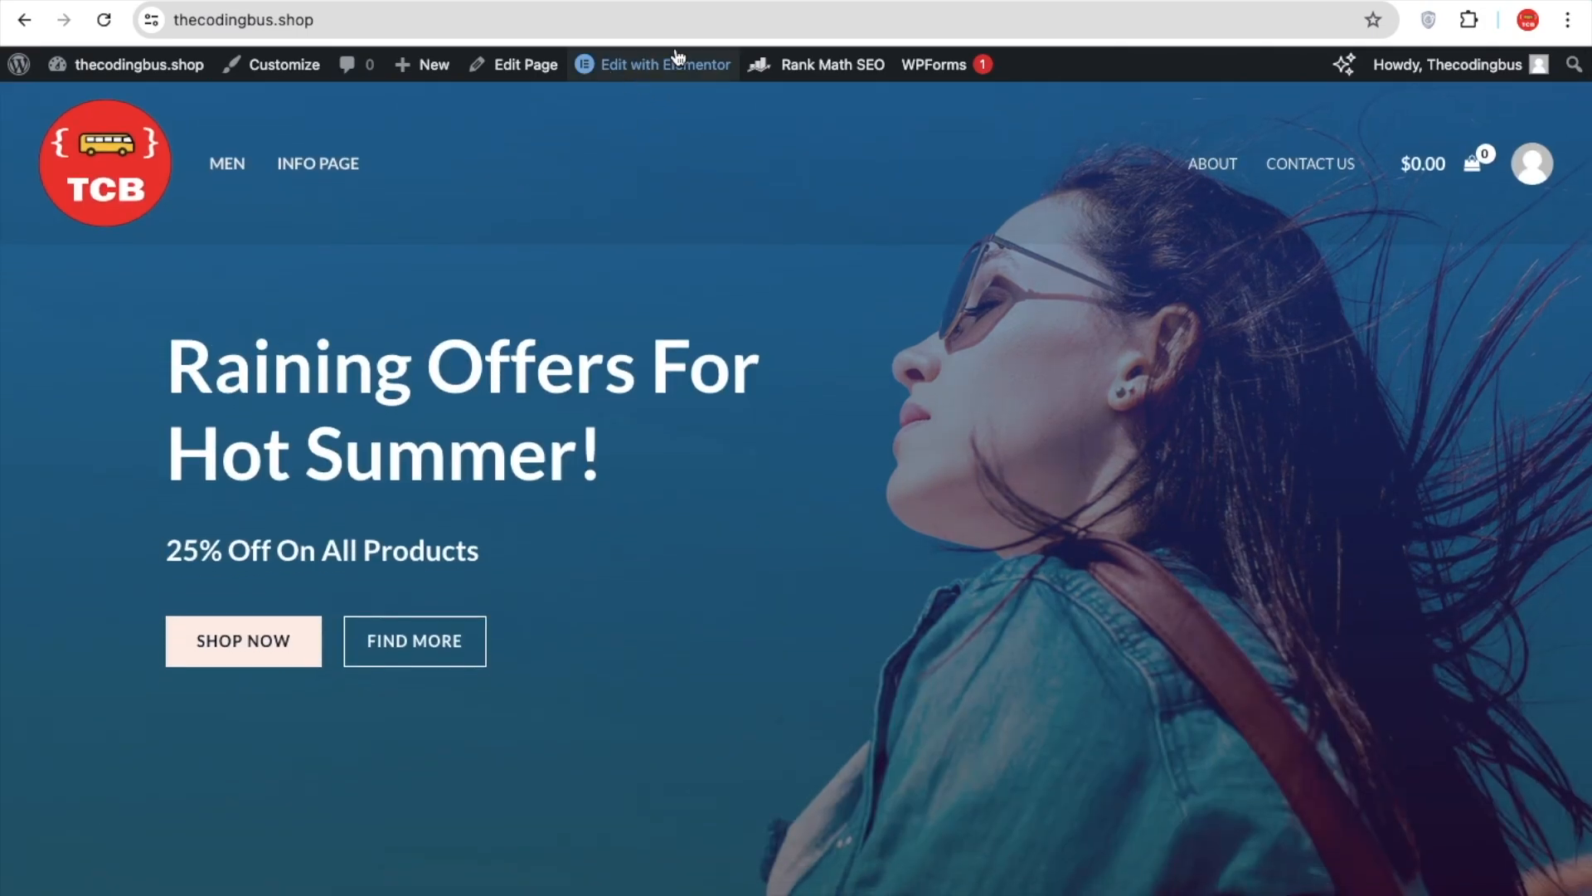
Open the homepage in Elementor, select the "Raining Offers For Hot Summer!" heading for editing and decline the Elementor AI offer.
mouse_move(678, 58)
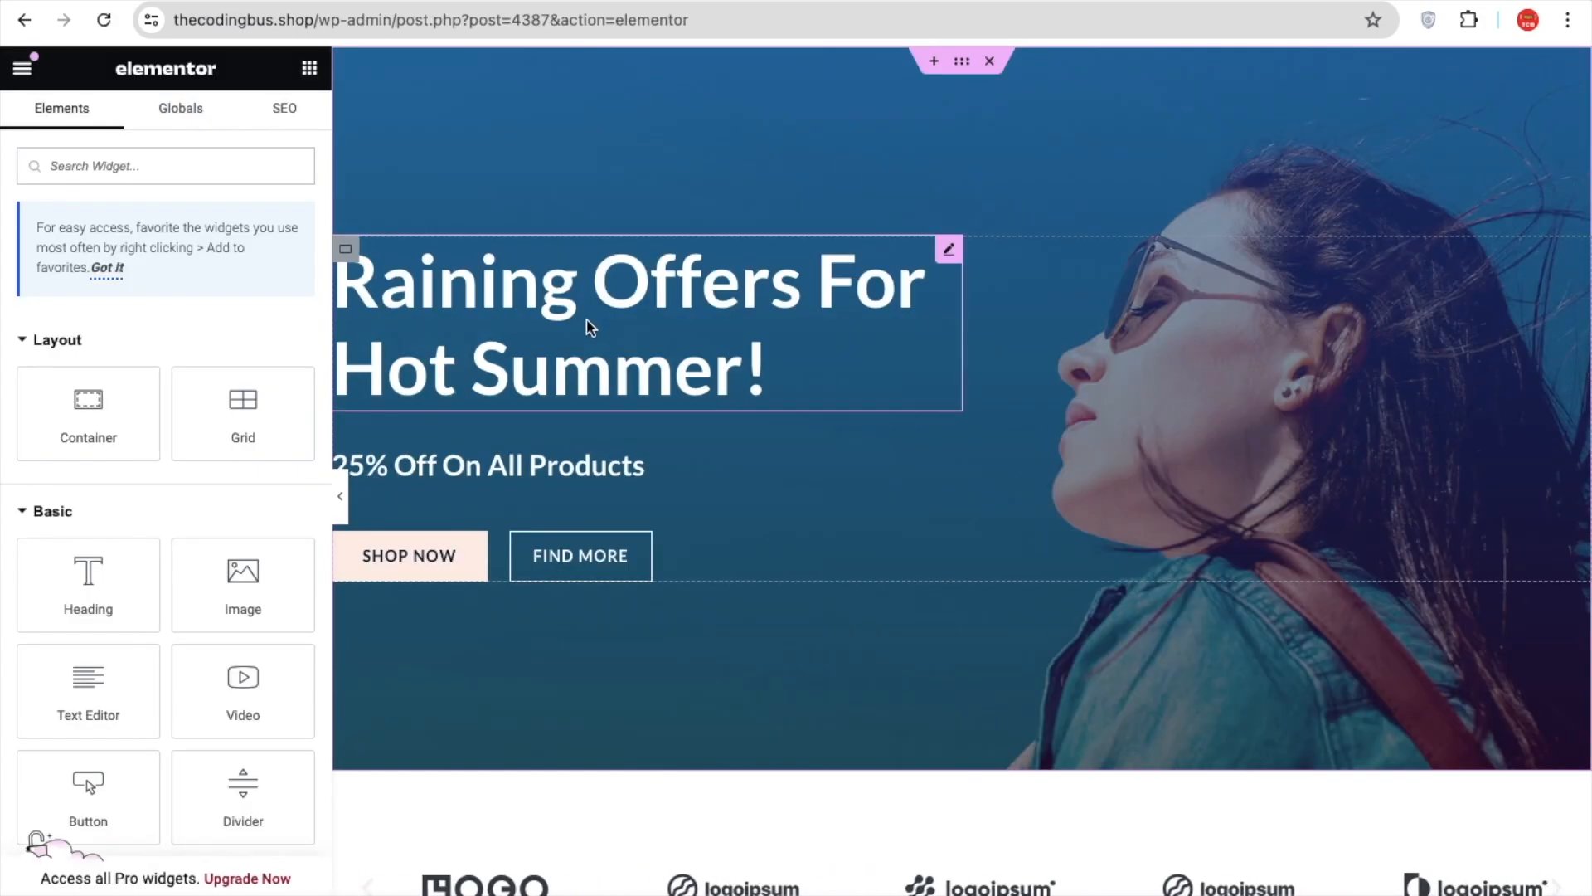
click(811, 322)
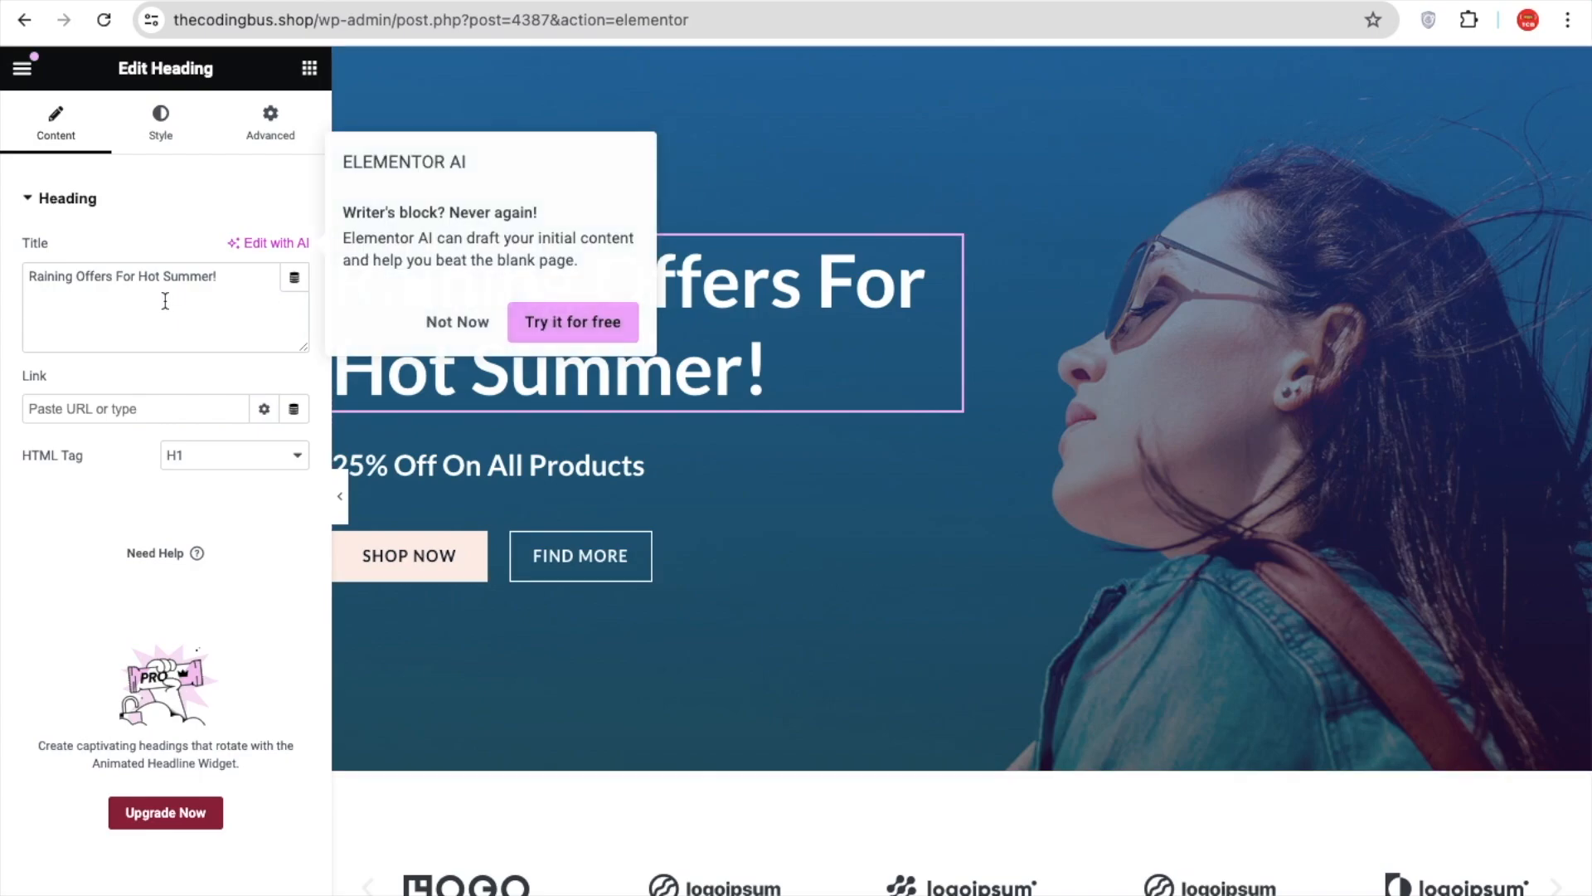
click(438, 318)
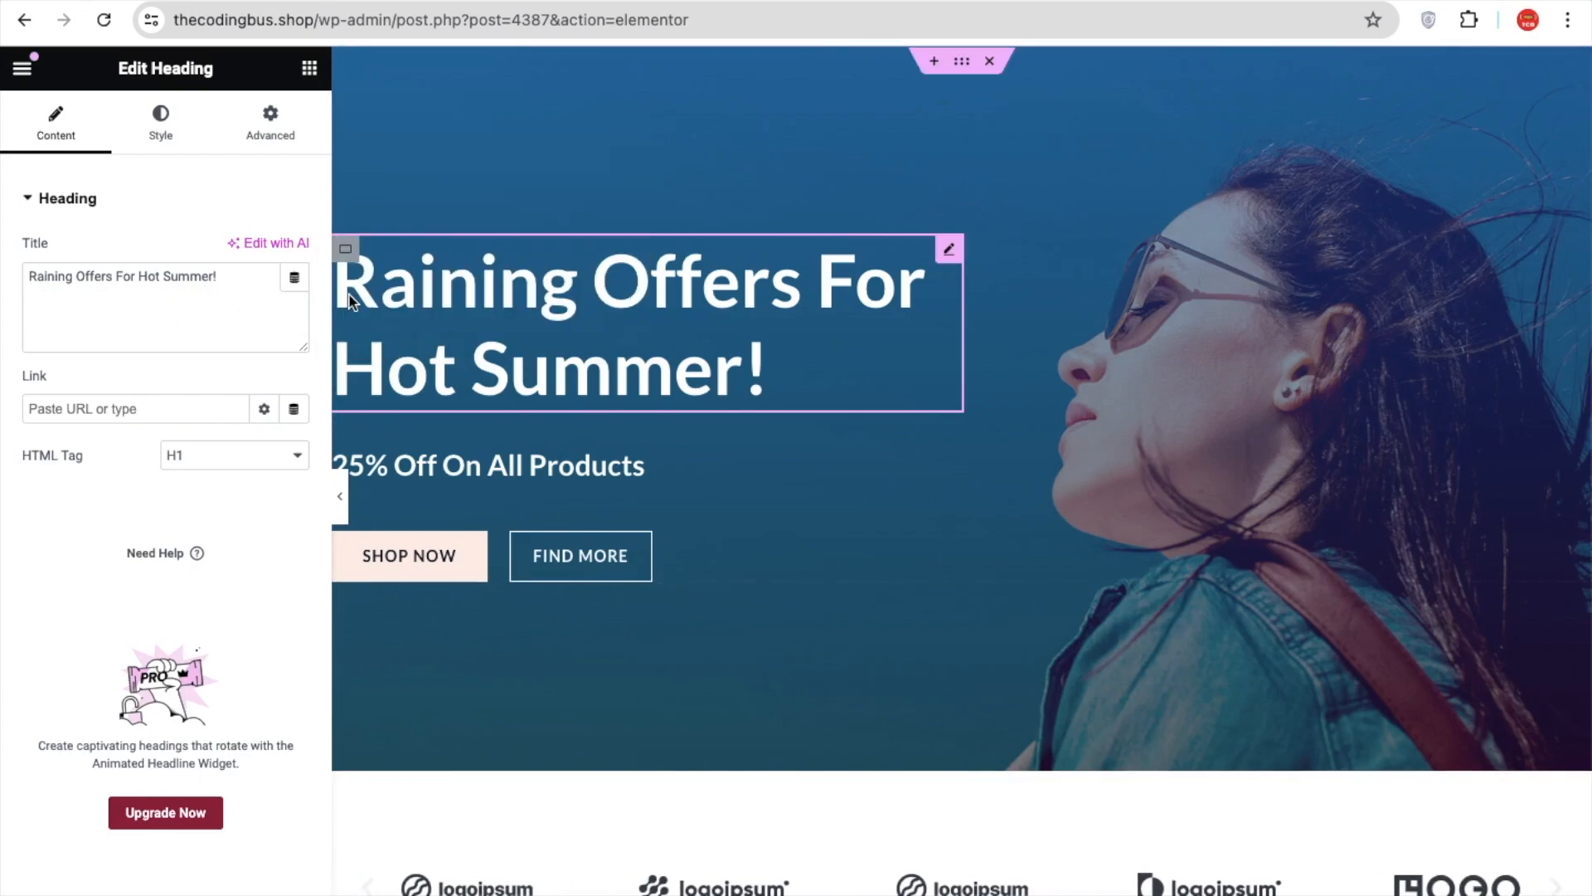
click(256, 271)
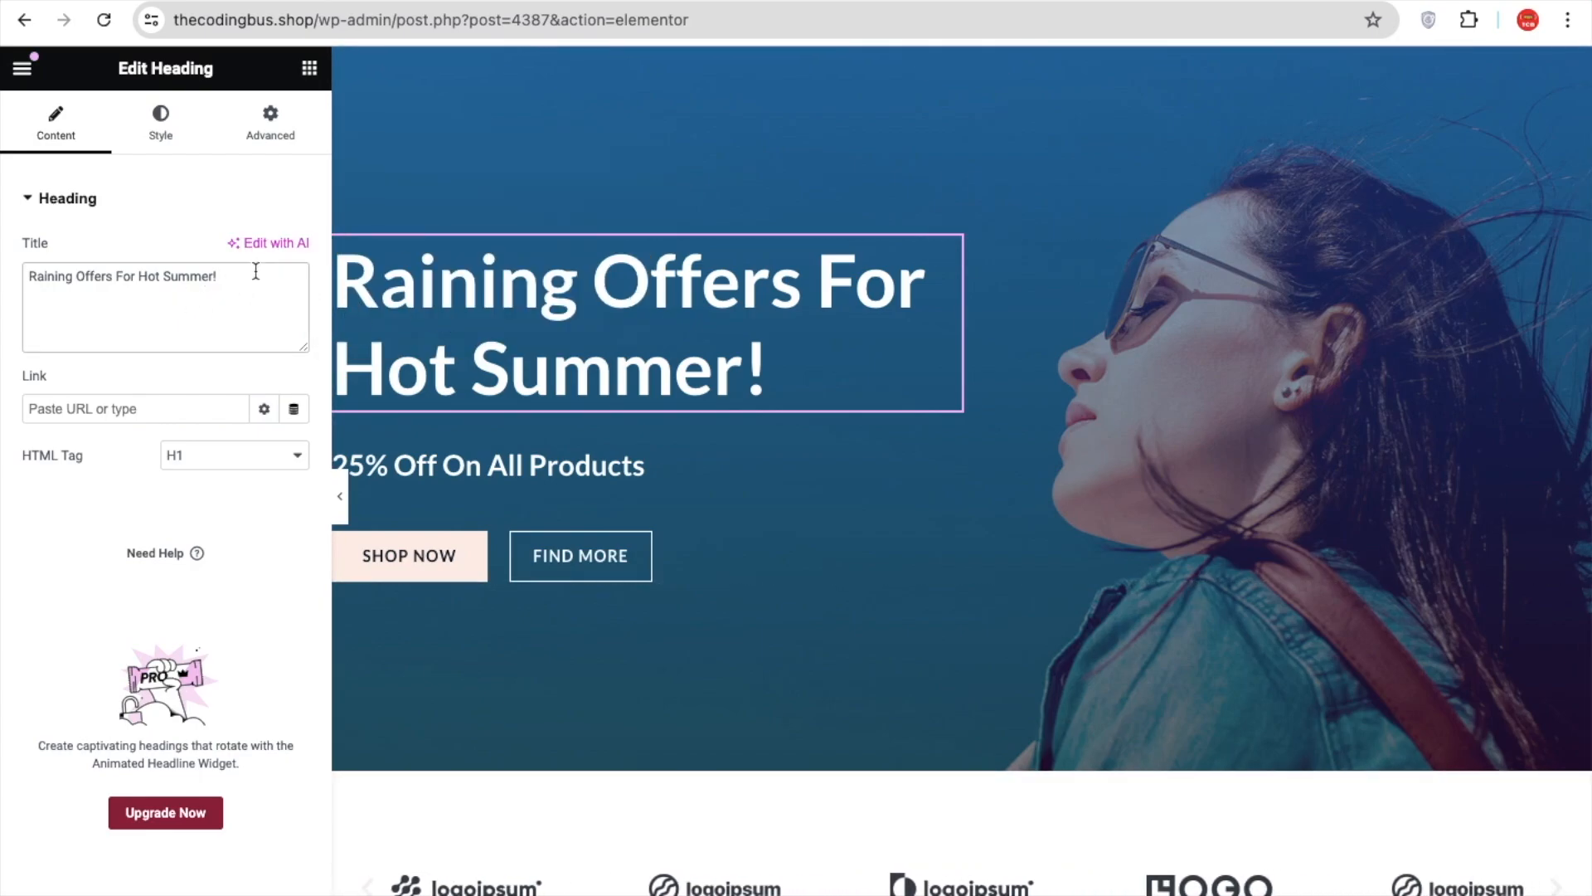
Change the hero subheading's text to "50% Off On All Products".
click(484, 439)
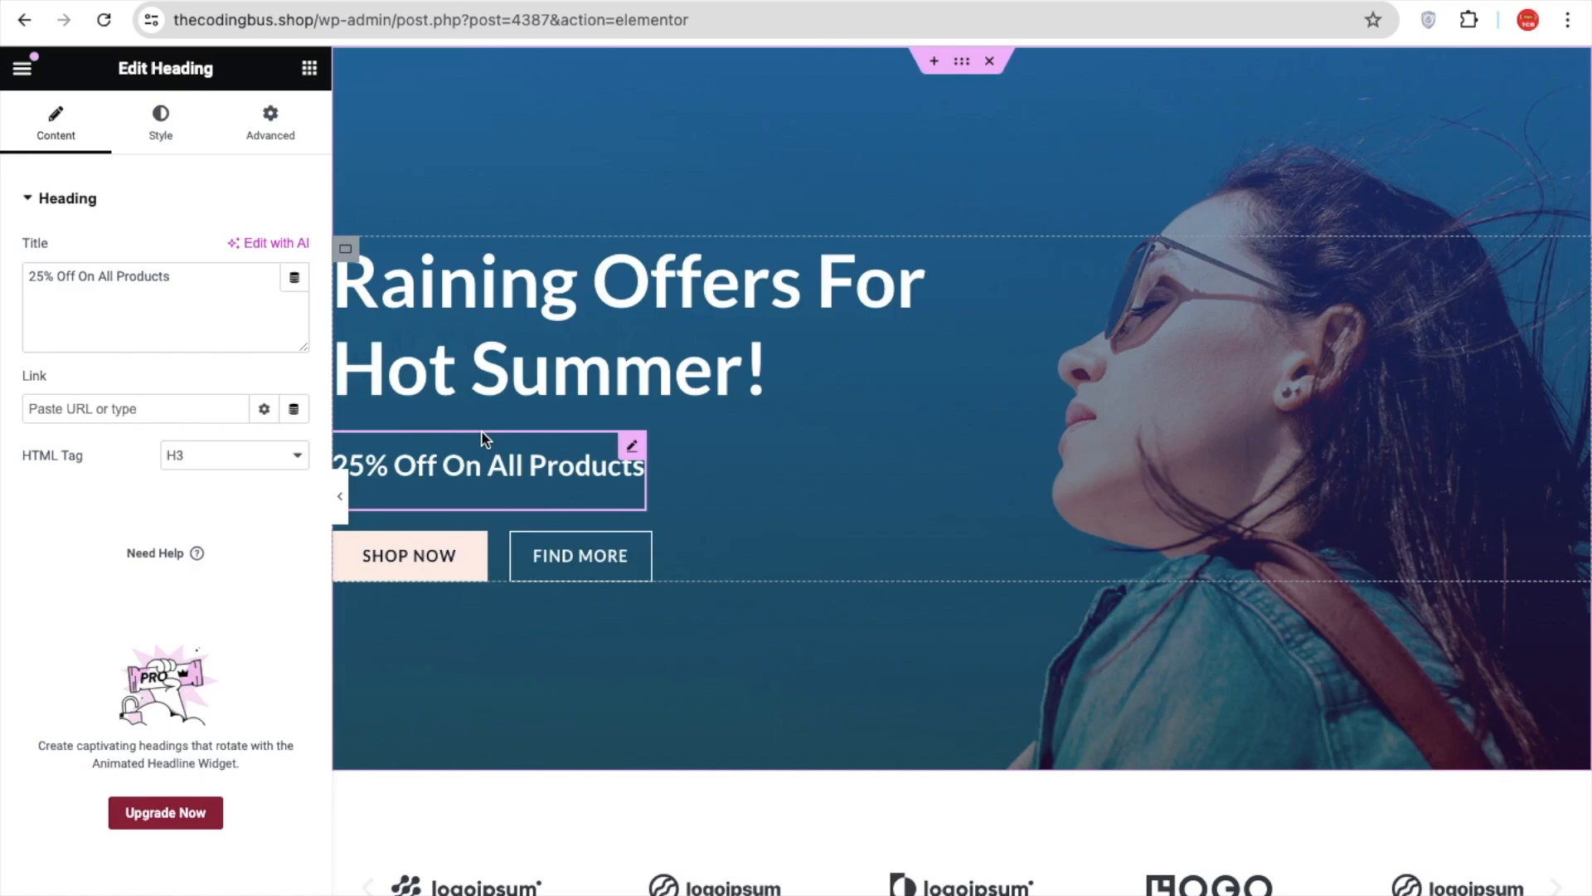
click(36, 278)
key(BackSpace)
text(0)
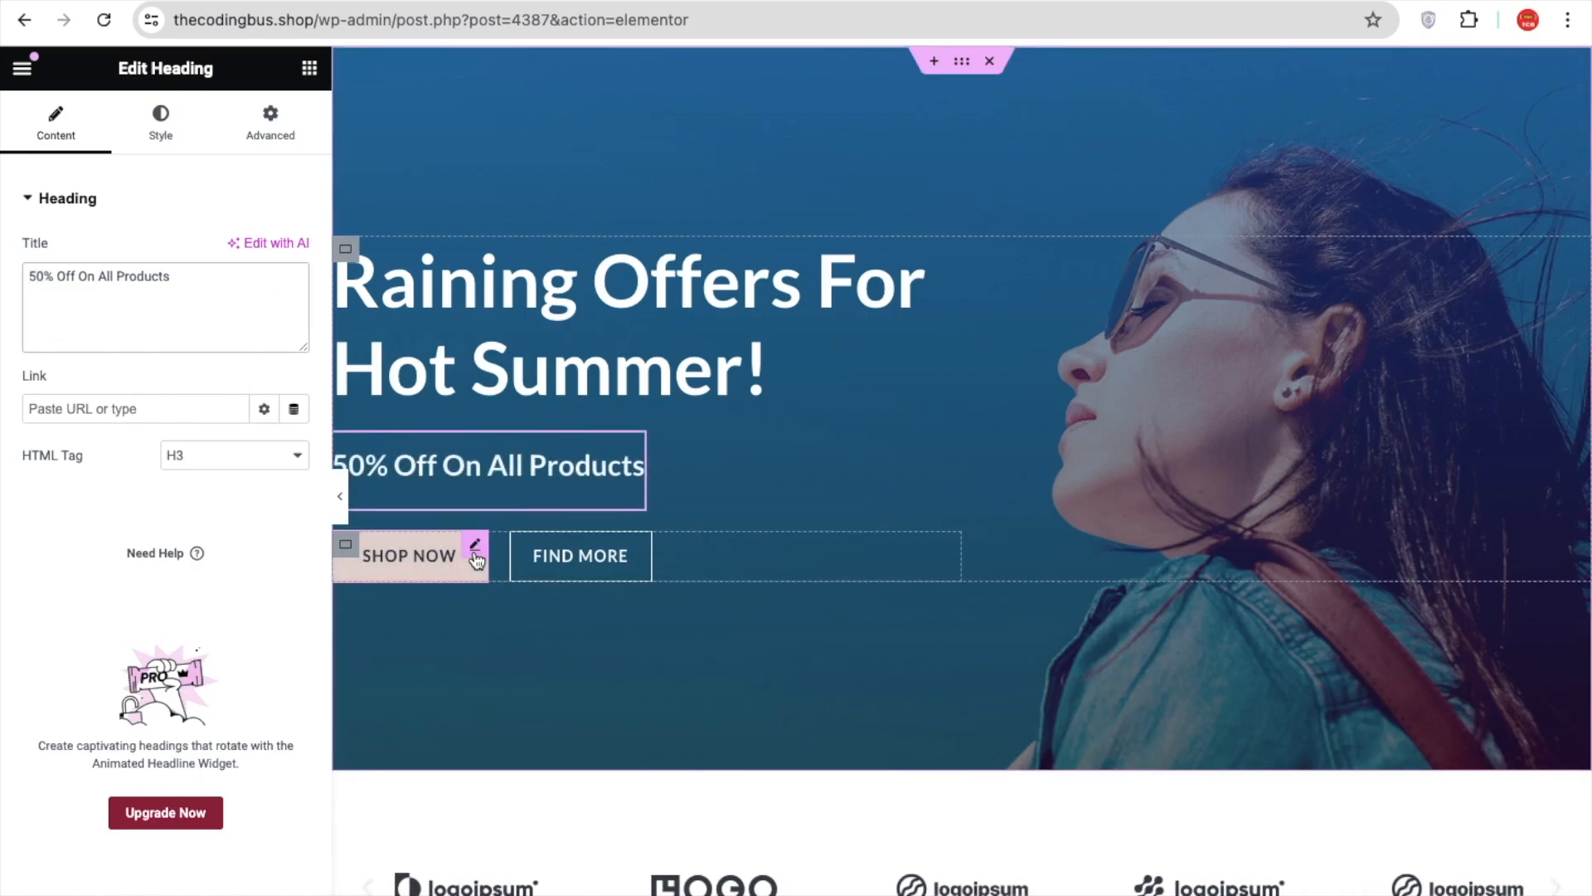
click(457, 577)
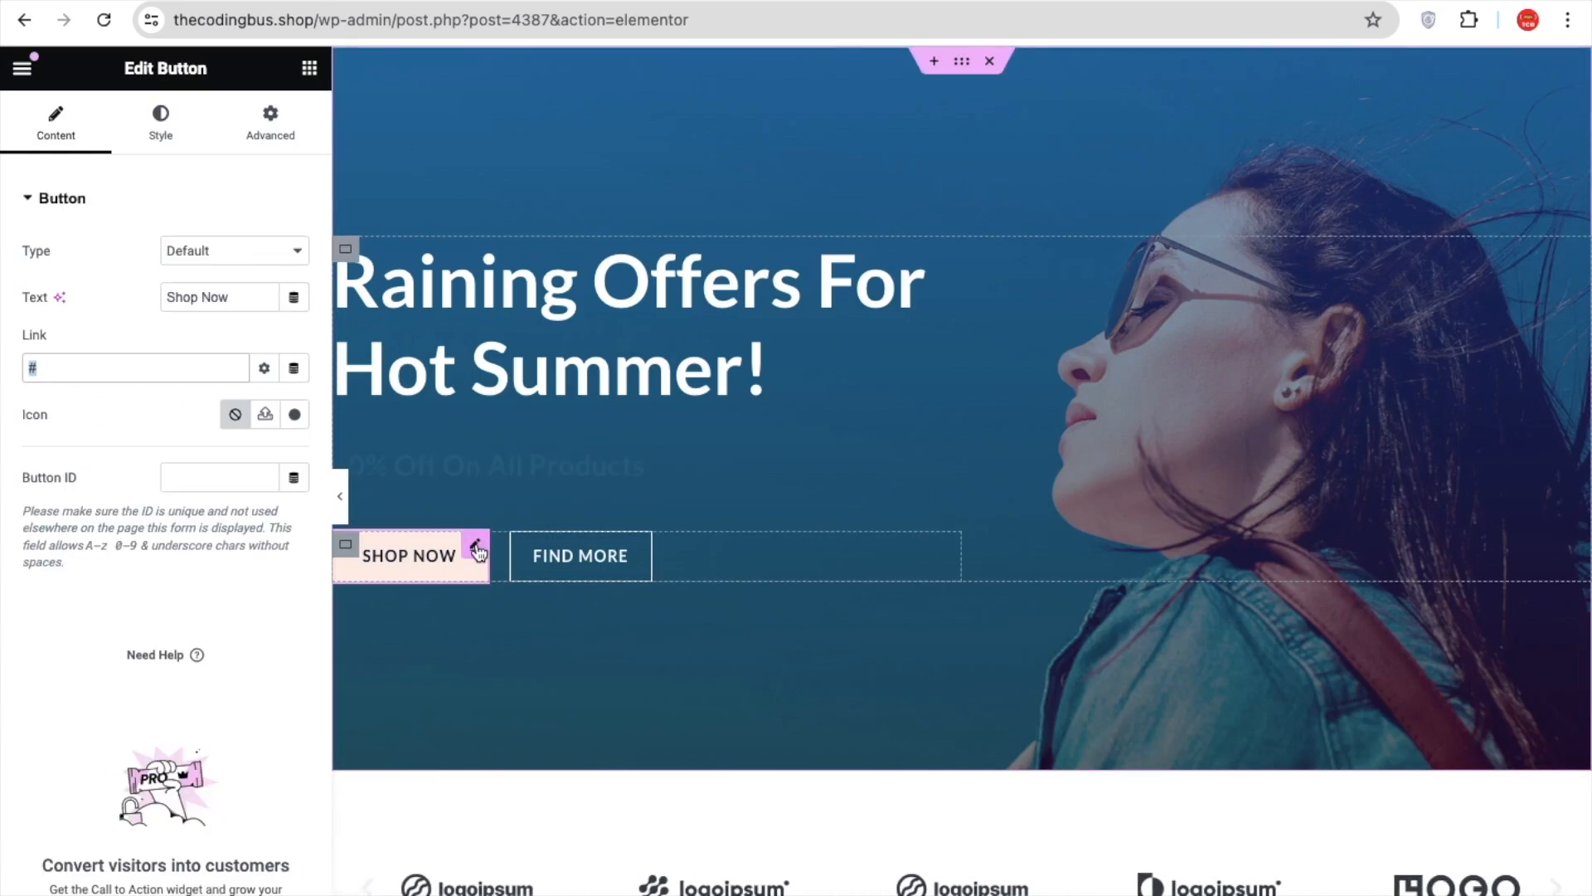
click(95, 367)
key(BackSpace)
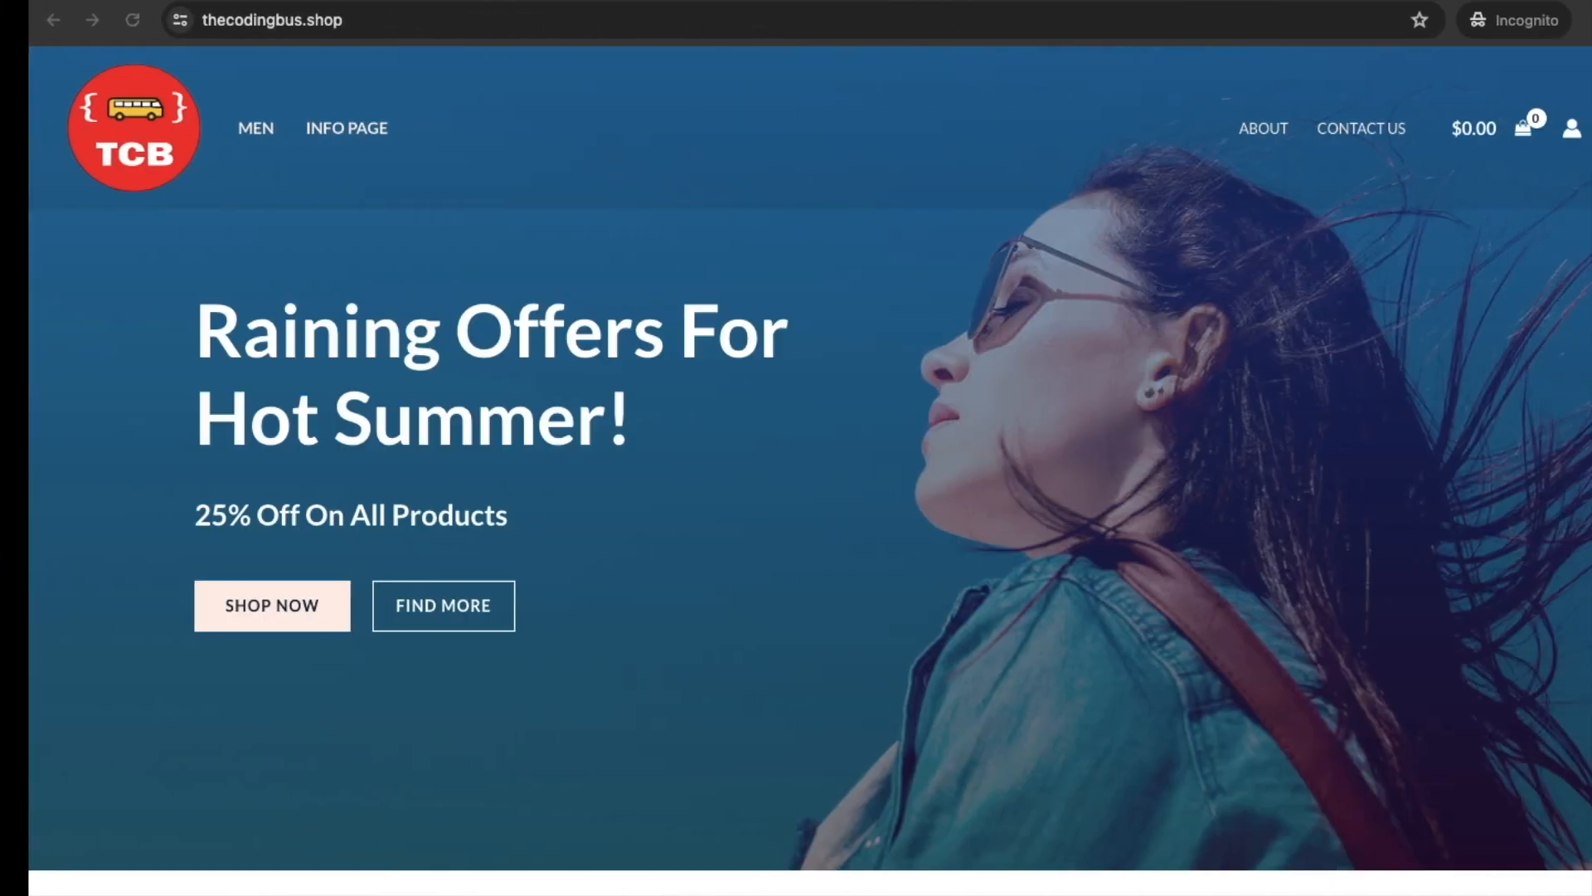
click(302, 132)
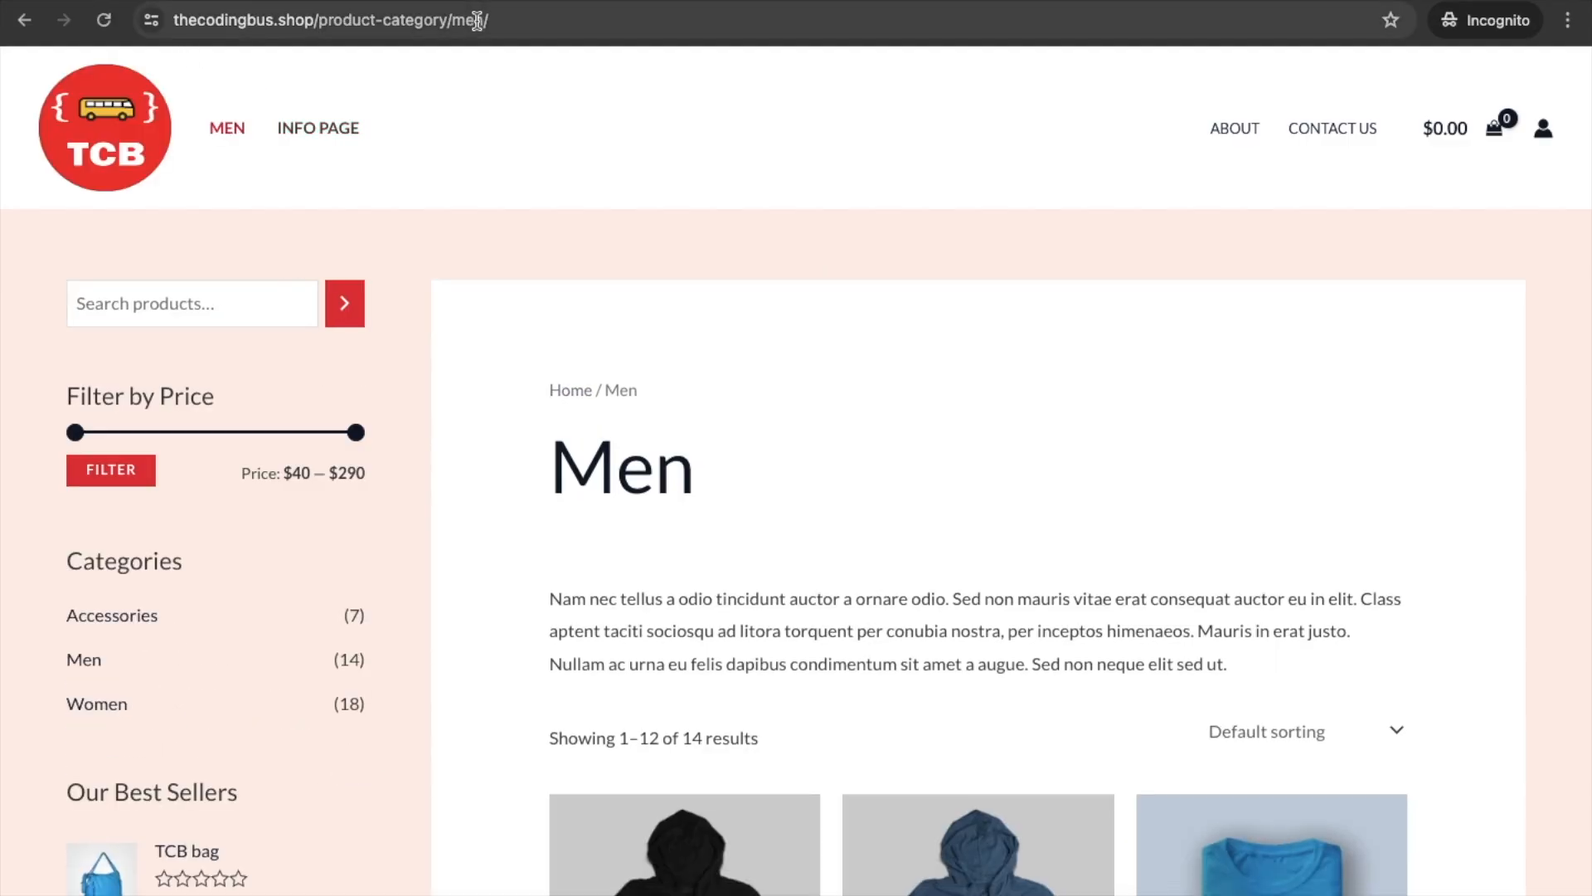
click(479, 24)
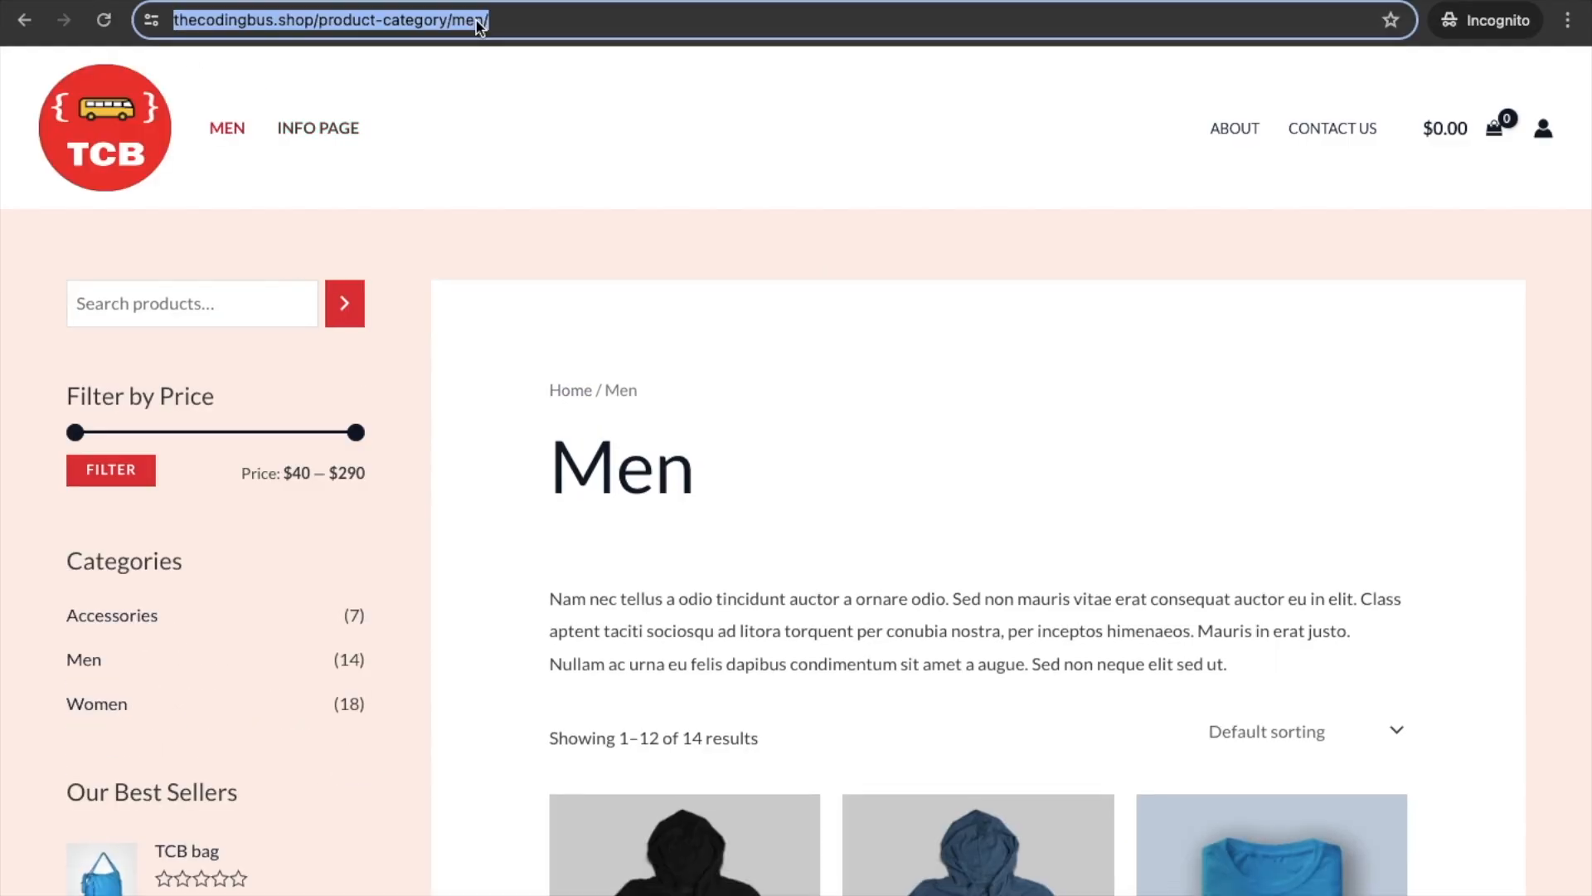
key(ctrl+Left)
key(ctrl+v)
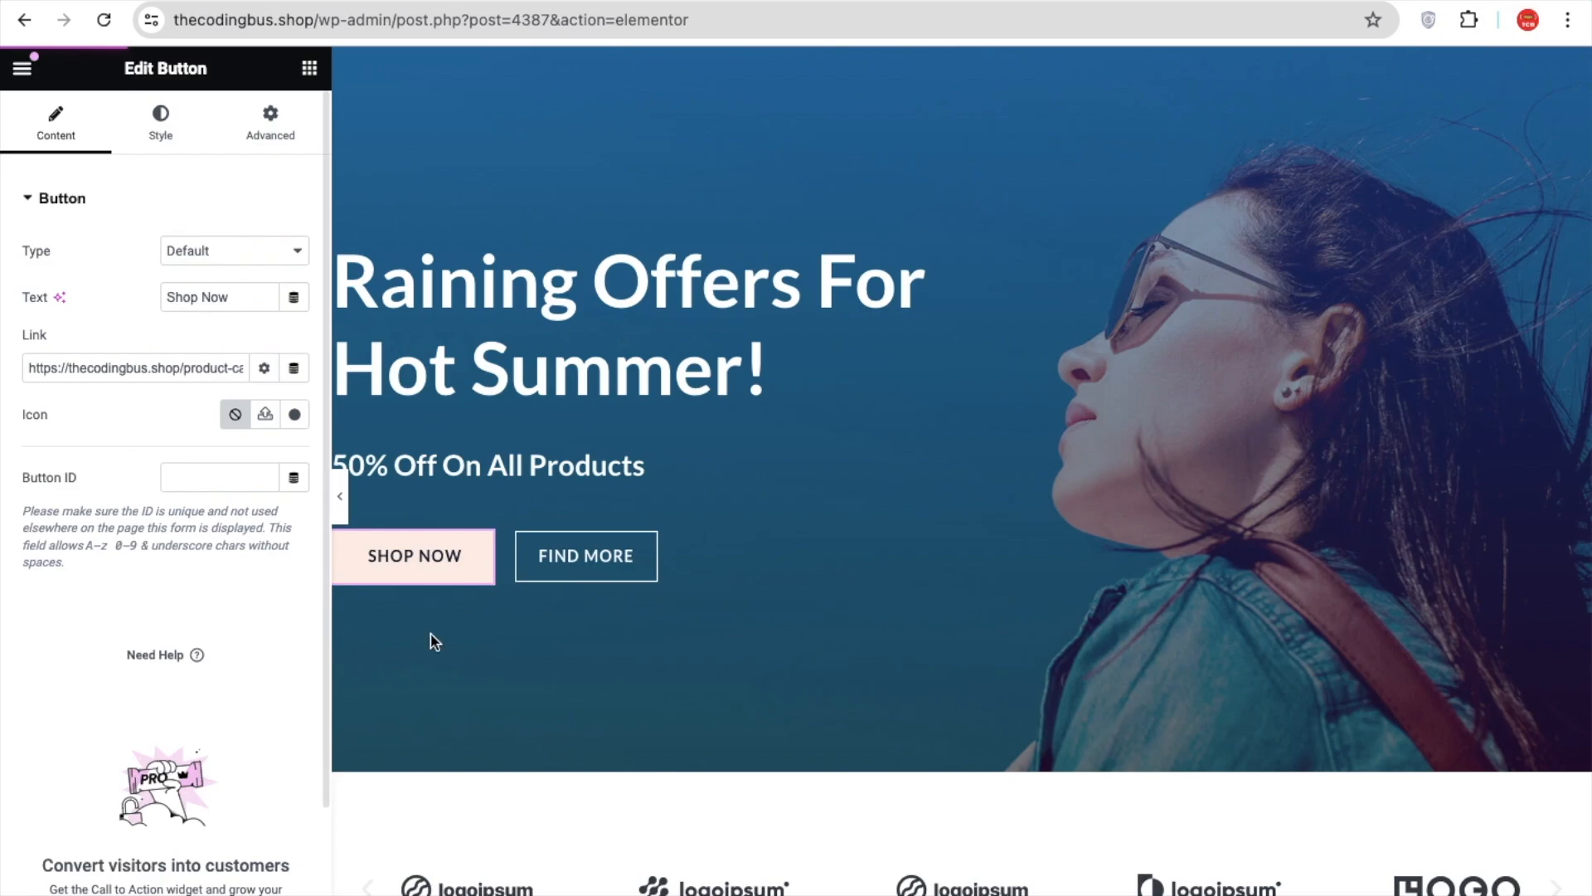
Look over the sections below the hero in the editor and open the live homepage at thecodingbus.shop.
scroll(605, 697, down, 8)
scroll(603, 697, down, 15)
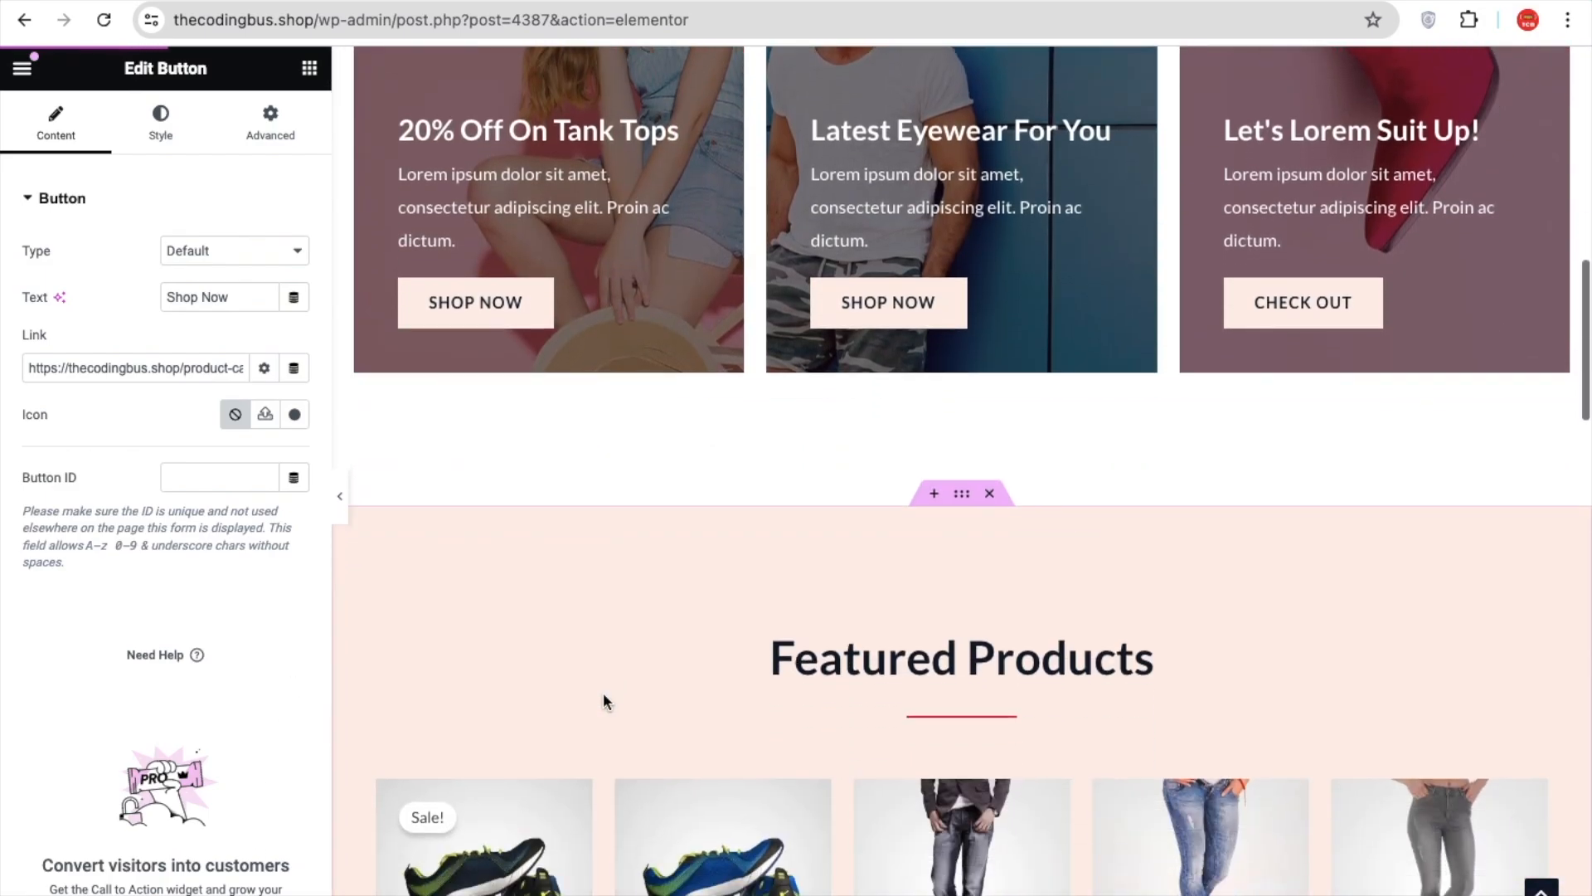
scroll(604, 696, up, 8)
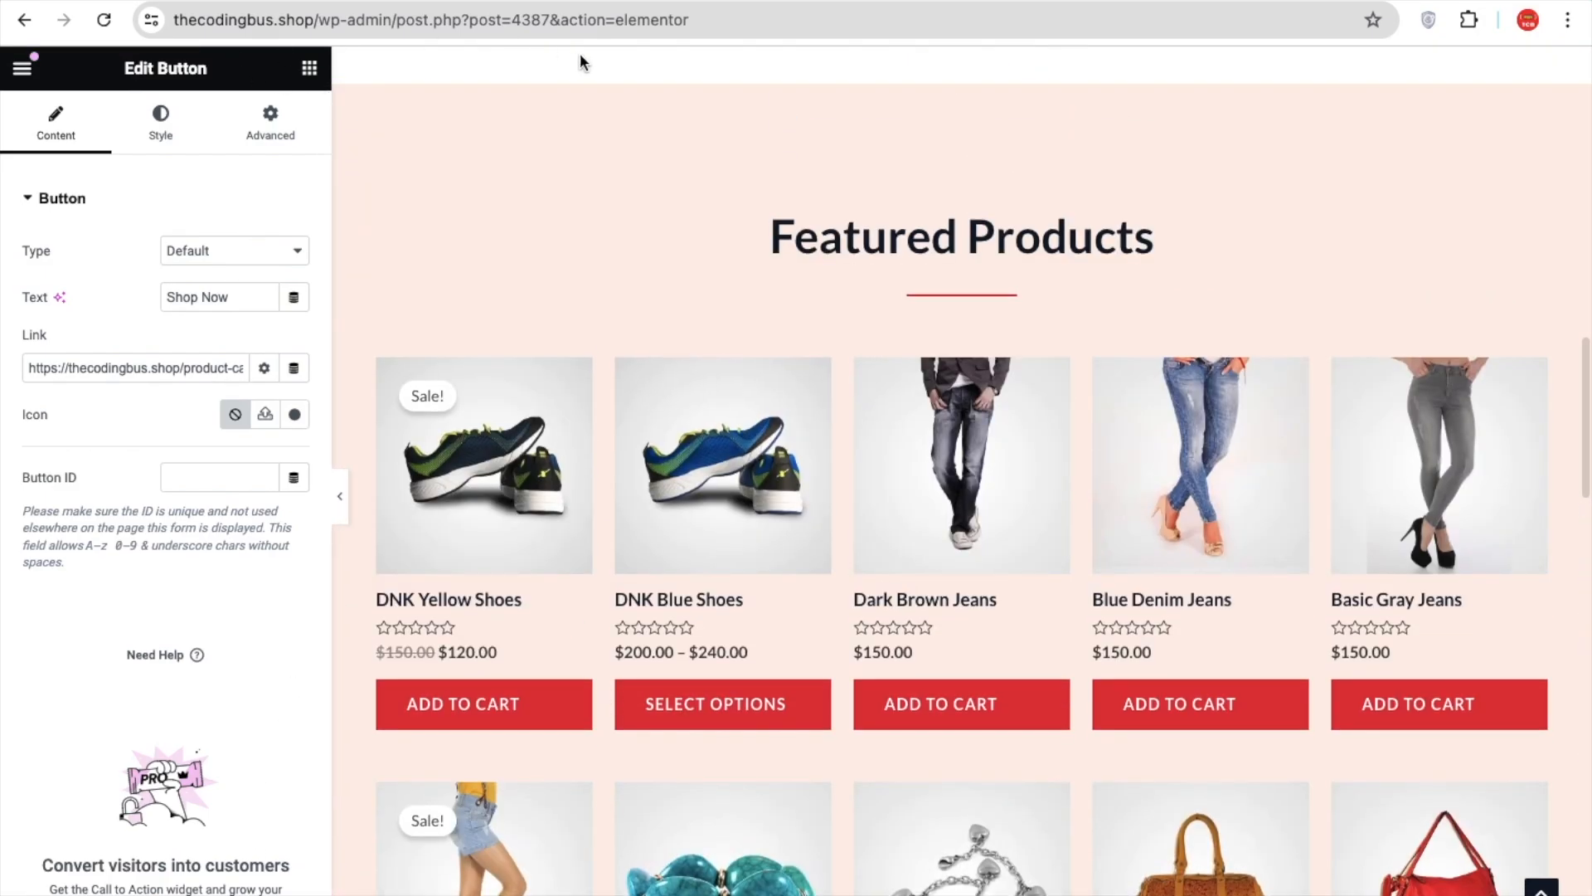
drag(318, 18, 874, 77)
key(BackSpace)
key(Return)
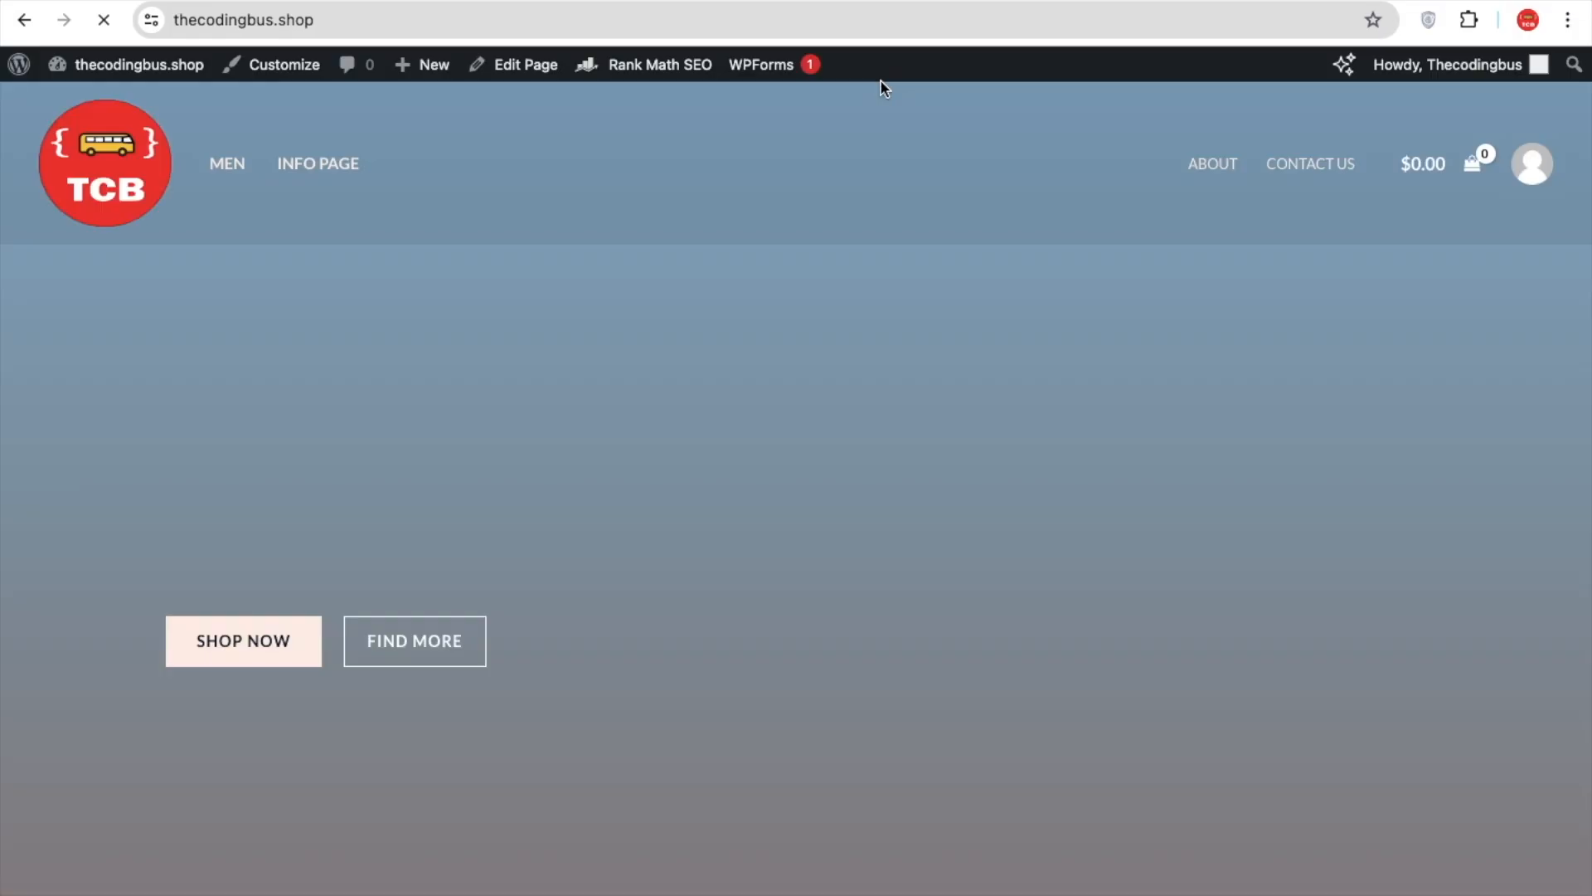
Examine the live homepage down to the footer, including the hero subheading and the promotional banners.
scroll(756, 415, down, 10)
scroll(756, 415, down, 15)
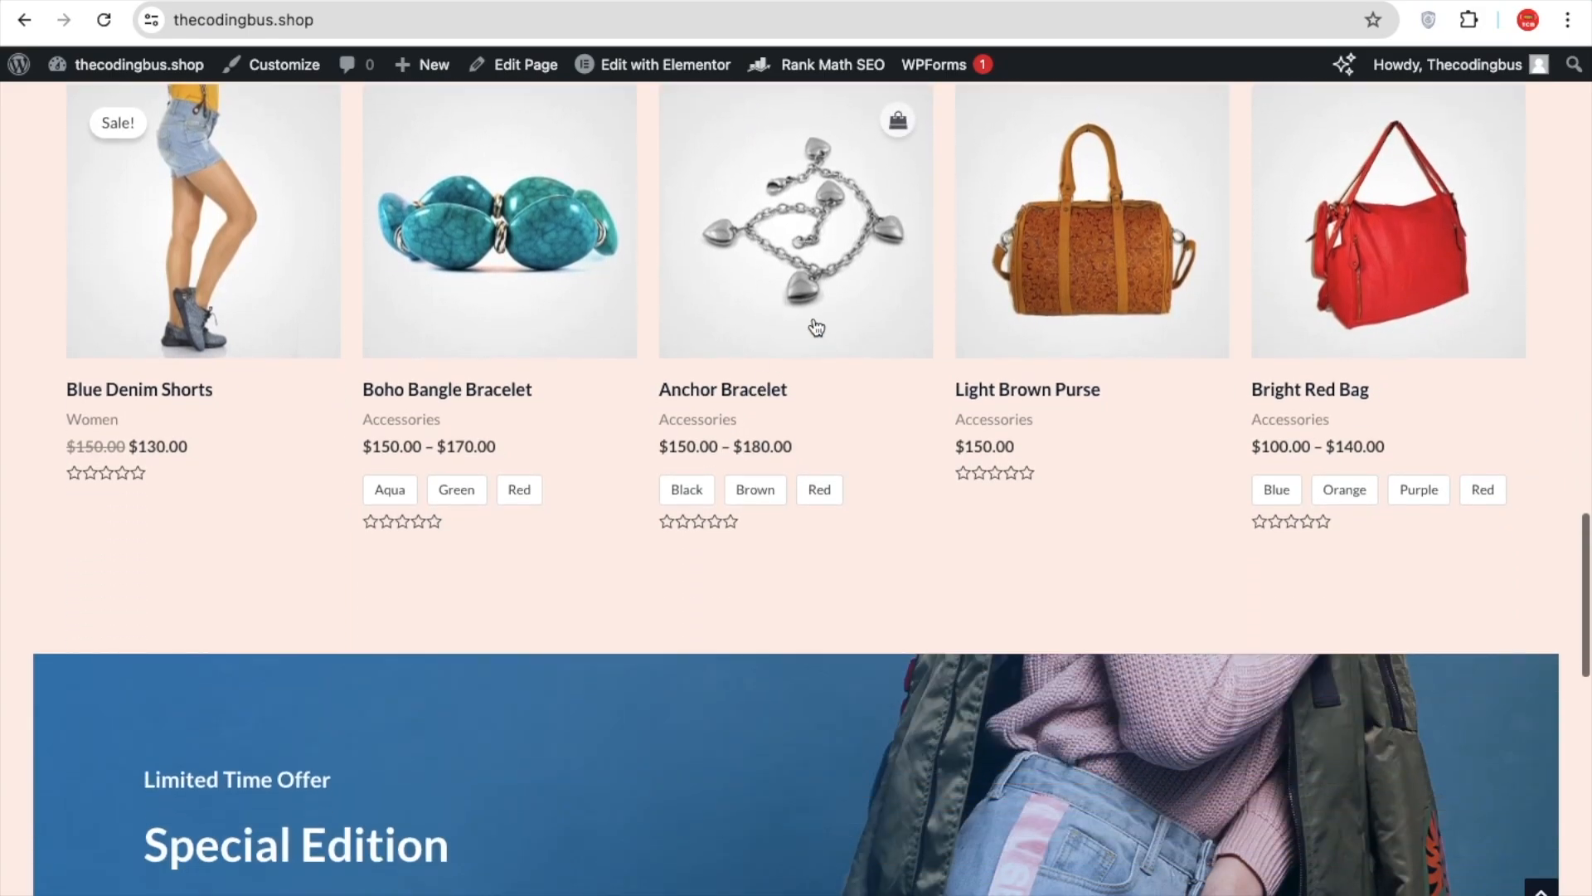
scroll(701, 445, down, 15)
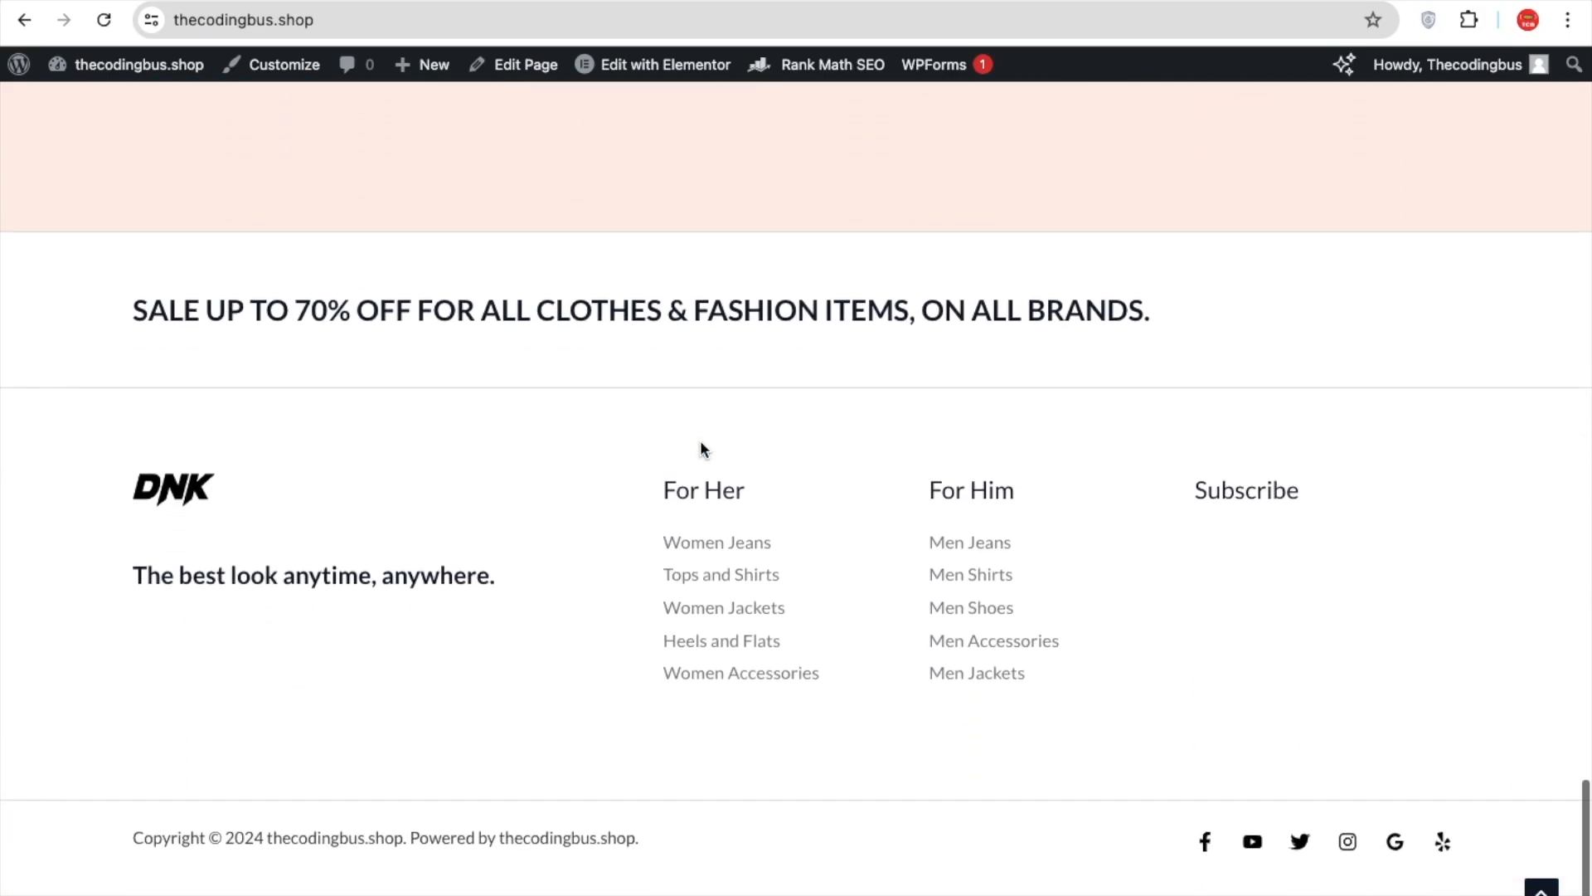
scroll(700, 448, up, 5)
scroll(700, 442, up, 15)
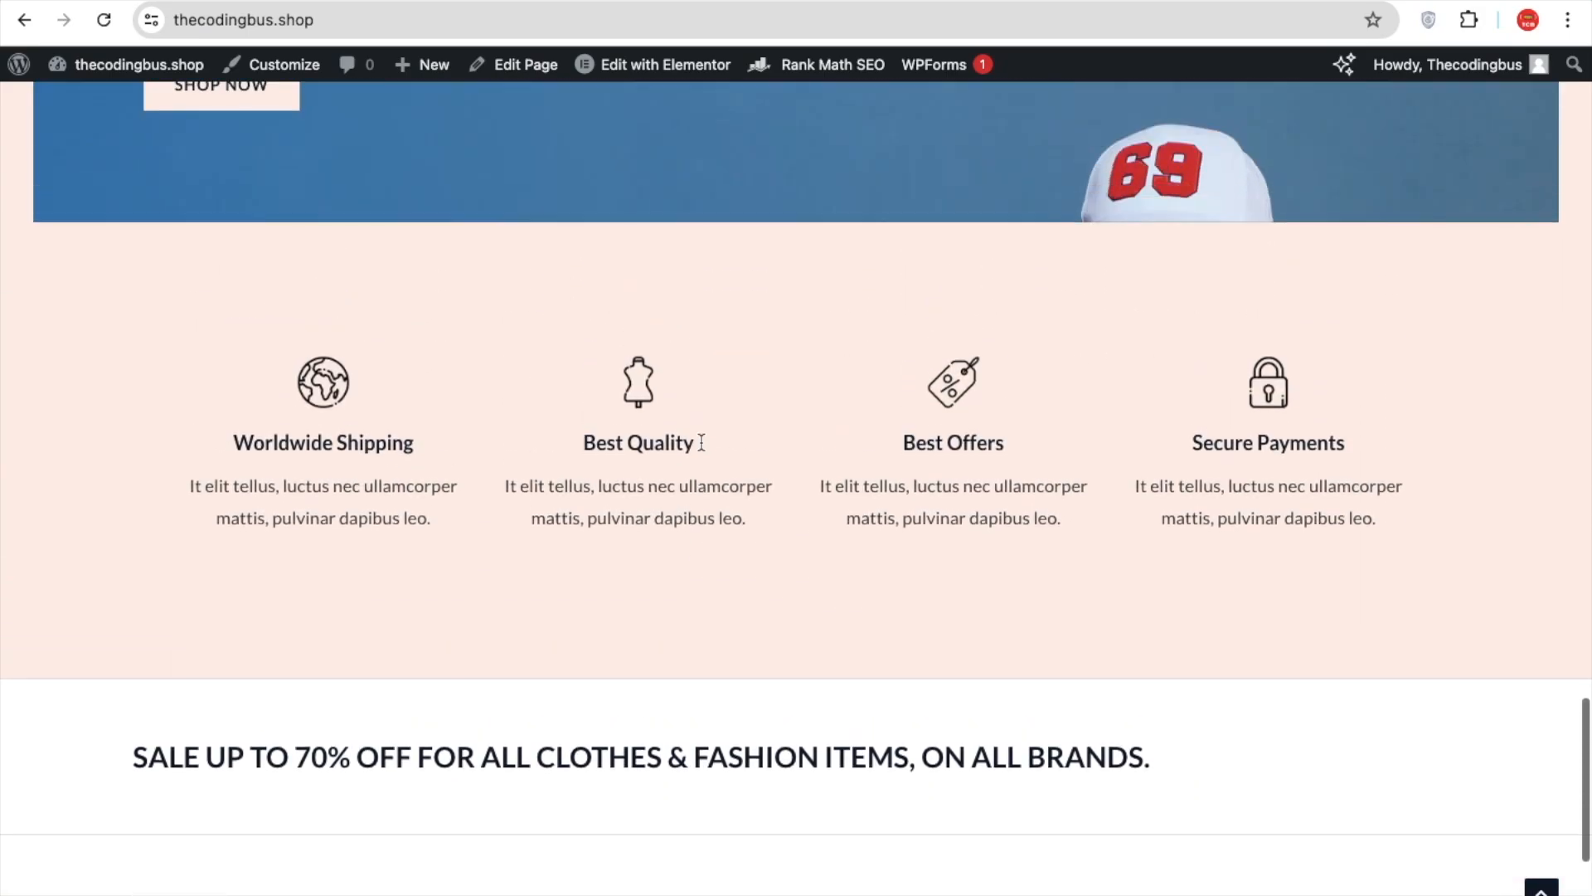
scroll(701, 448, up, 10)
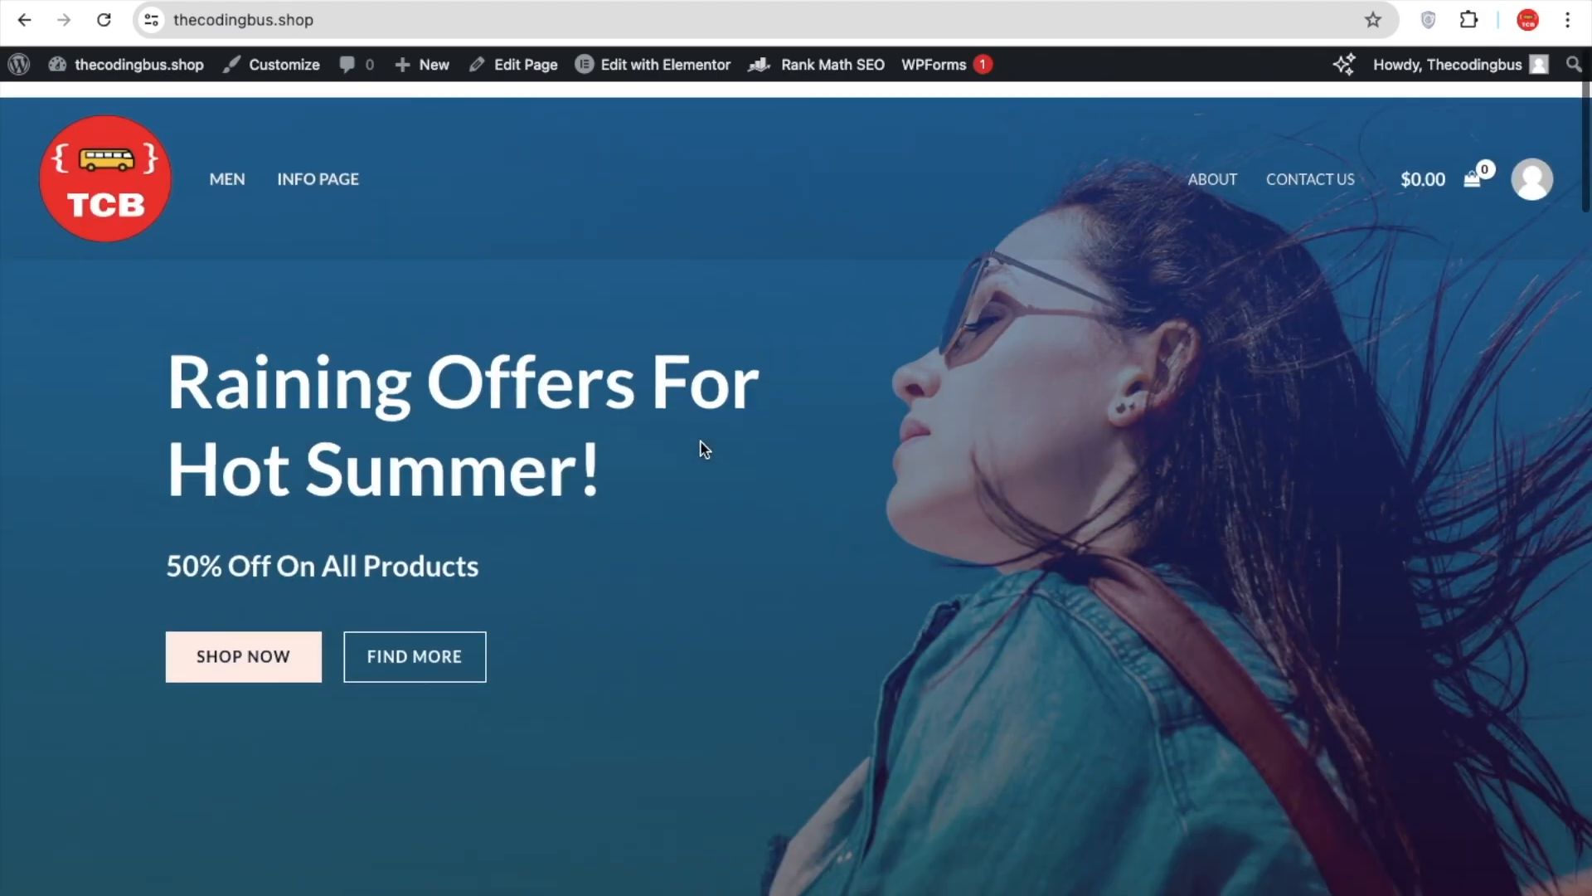
scroll(701, 448, down, 14)
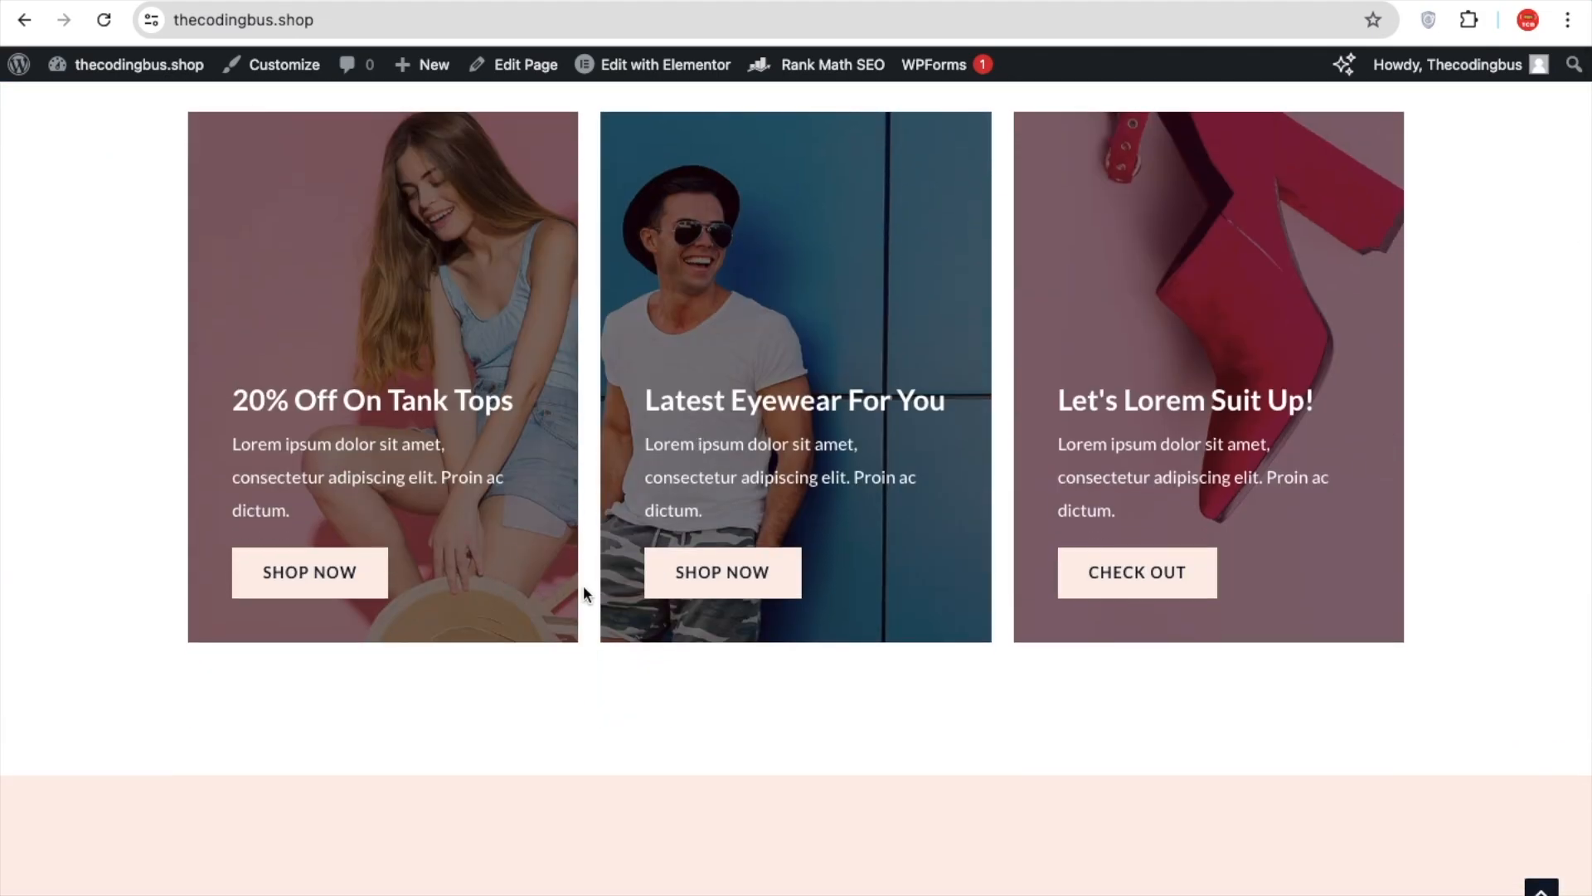
Follow the hero's Shop Now button to the Men category and add one Black Hoodie to the cart.
scroll(522, 520, up, 14)
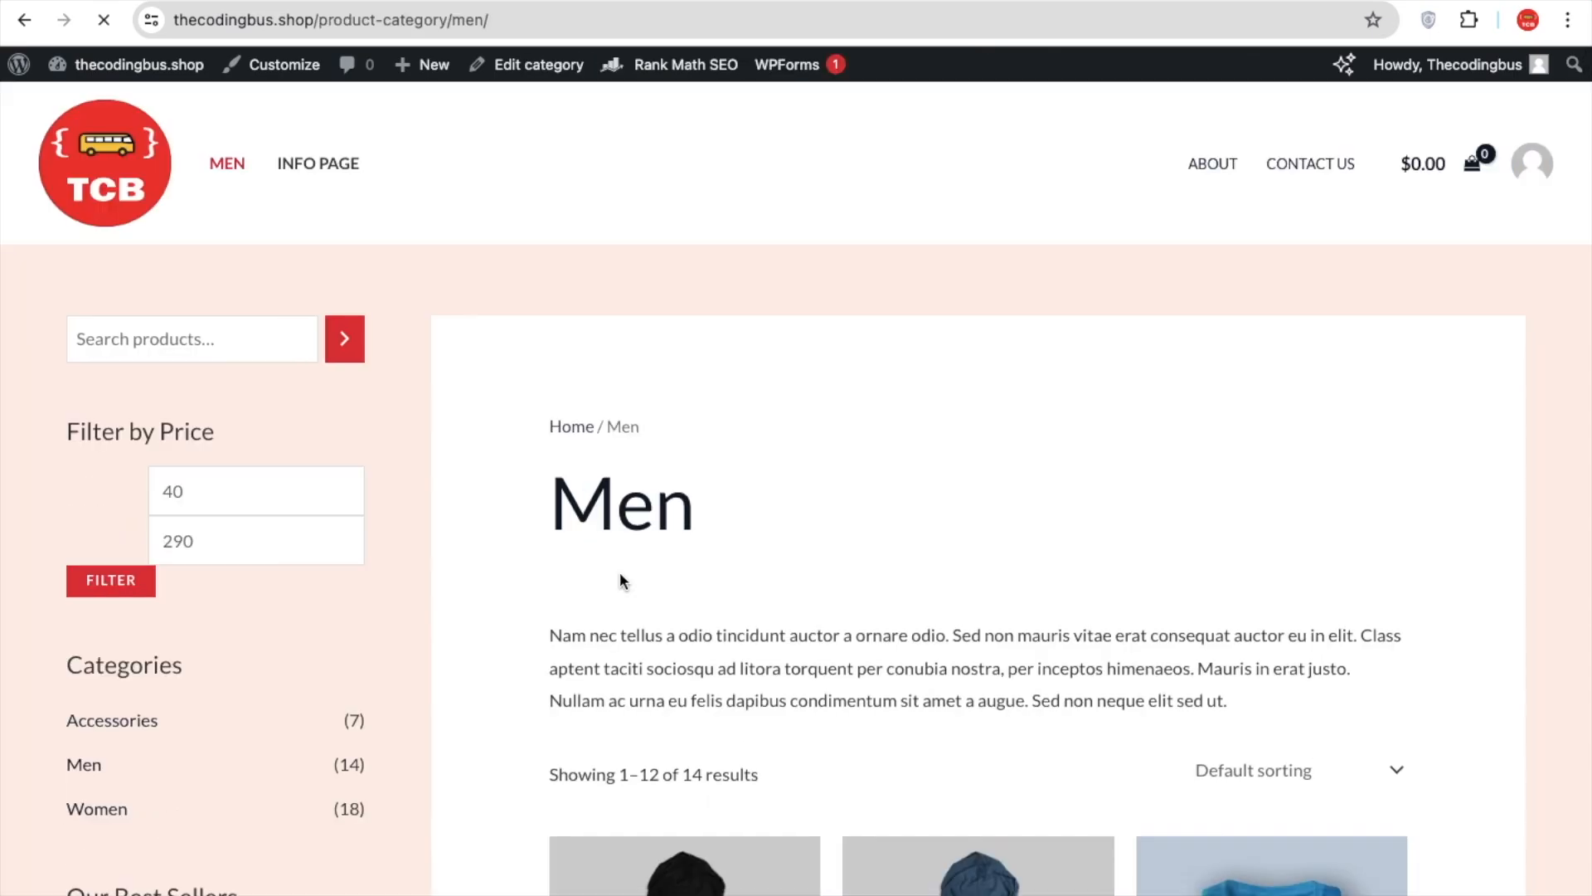
scroll(622, 576, down, 10)
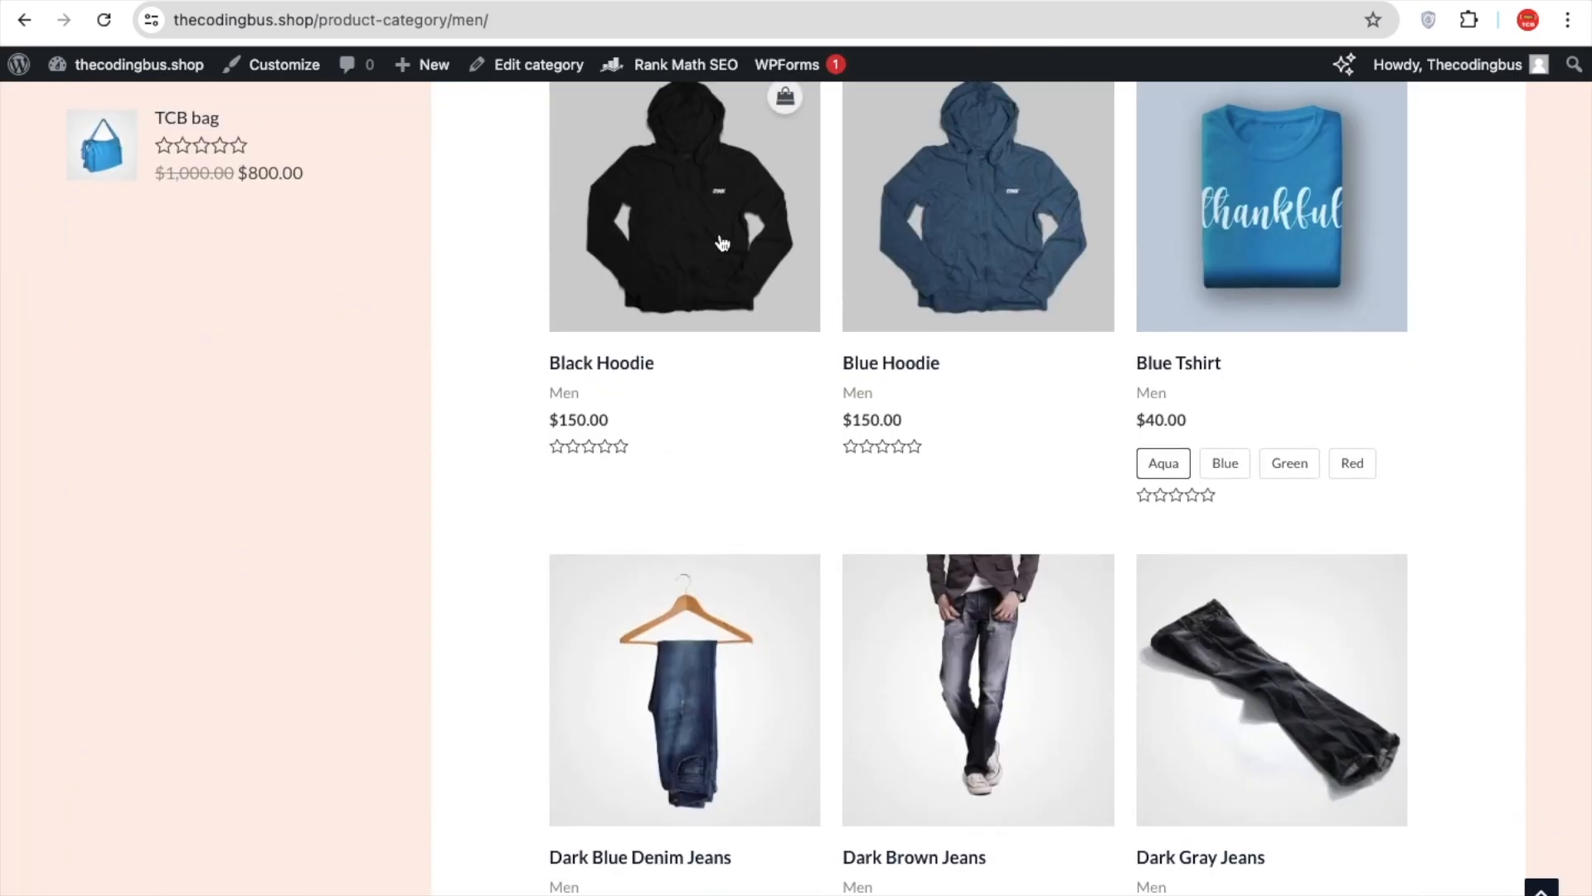
click(722, 243)
scroll(786, 451, down, 2)
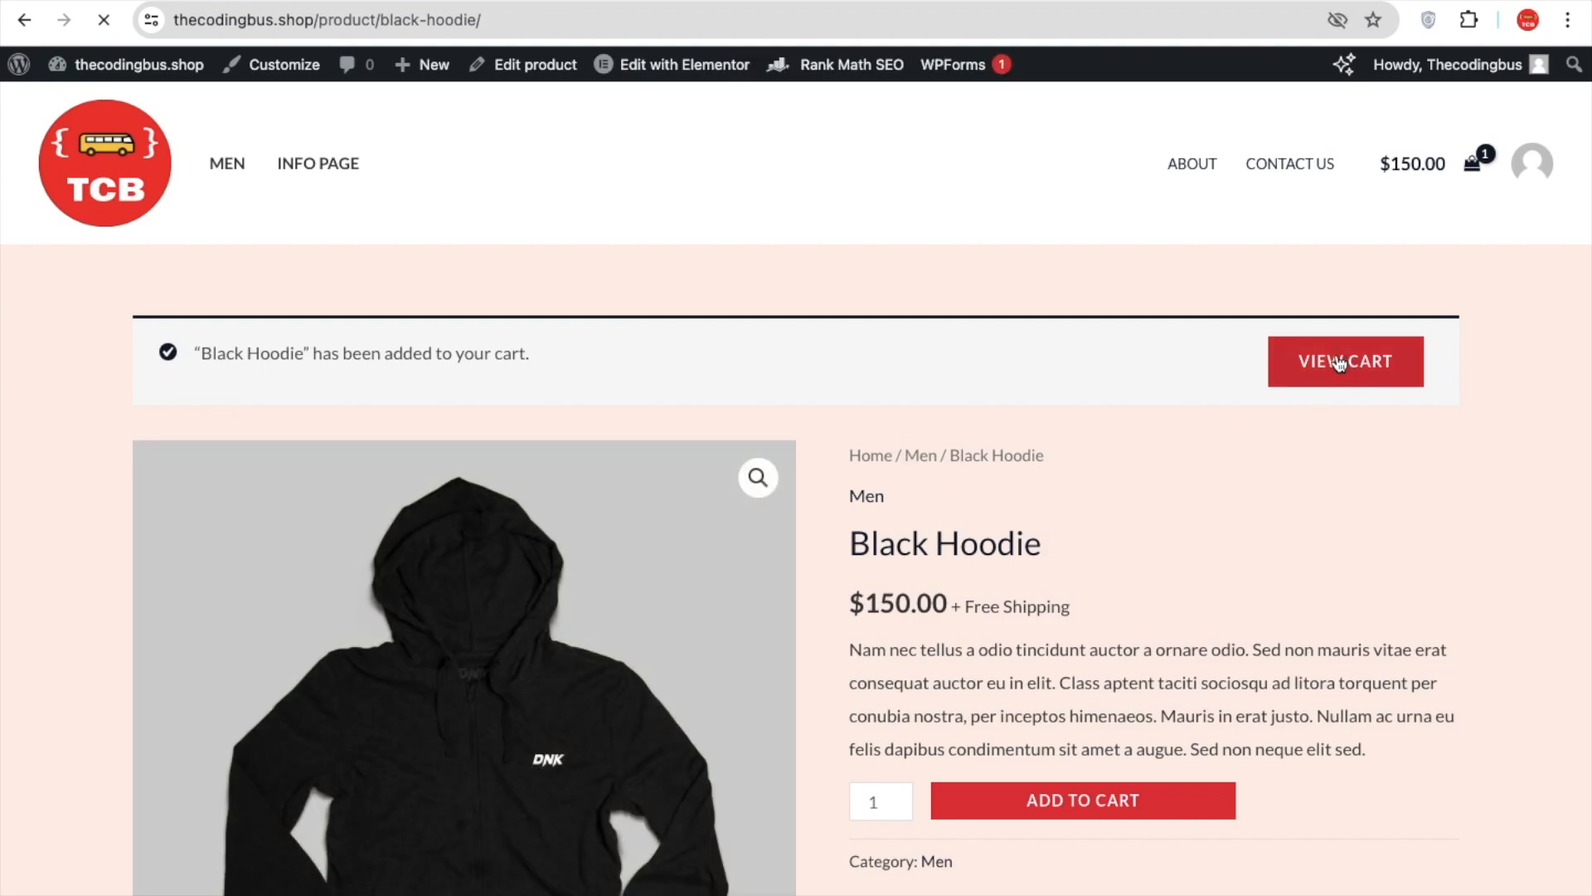
Open the cart, apply the coupon tcb100 and proceed to checkout.
scroll(815, 454, down, 2)
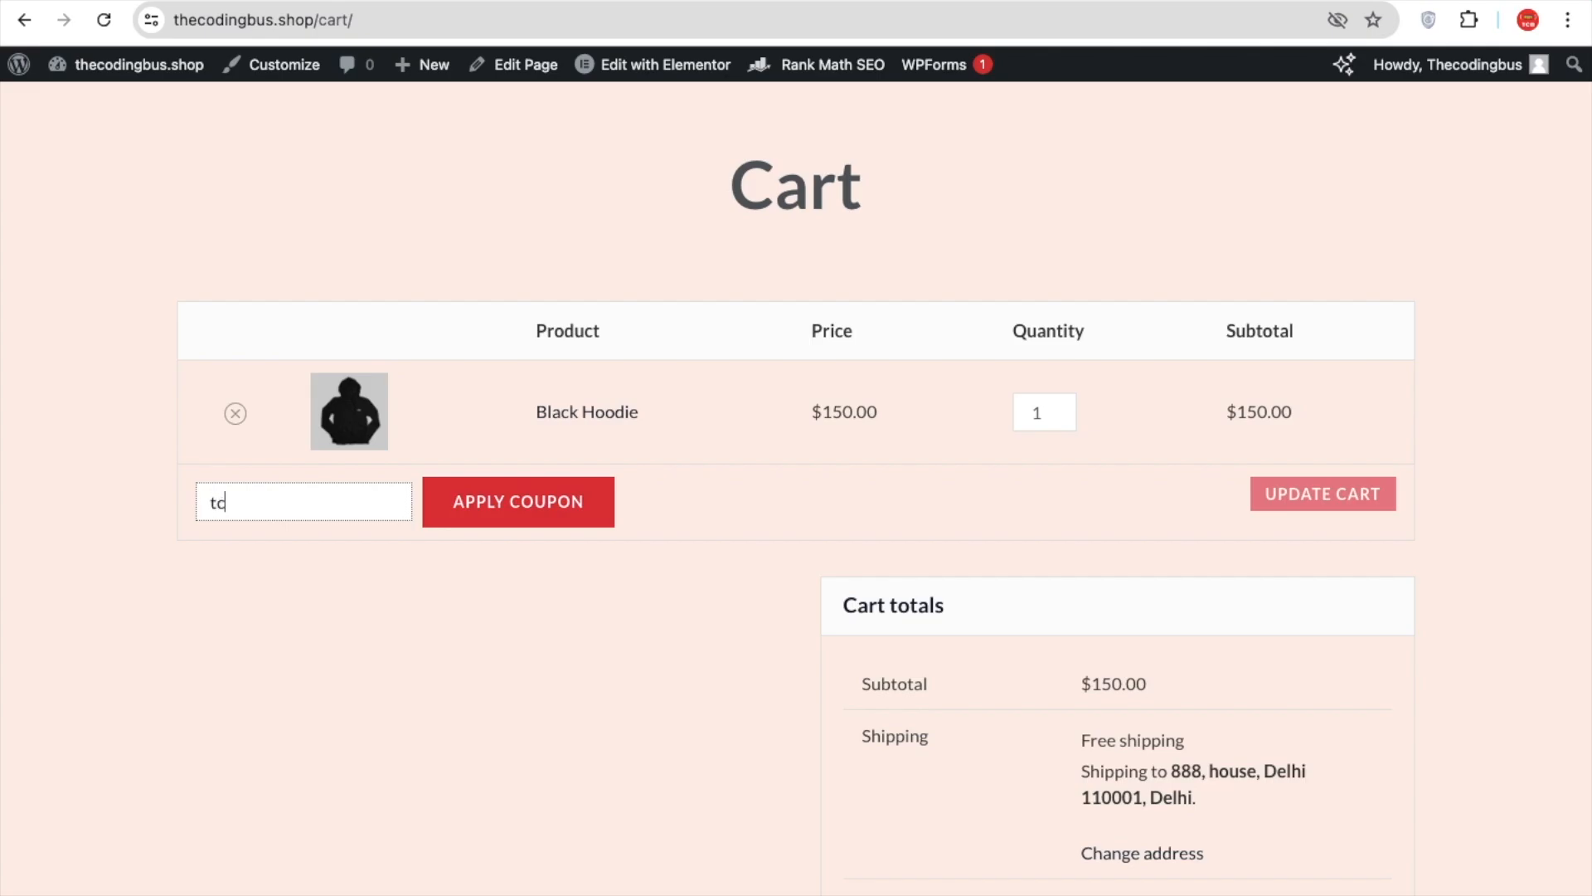
click(570, 497)
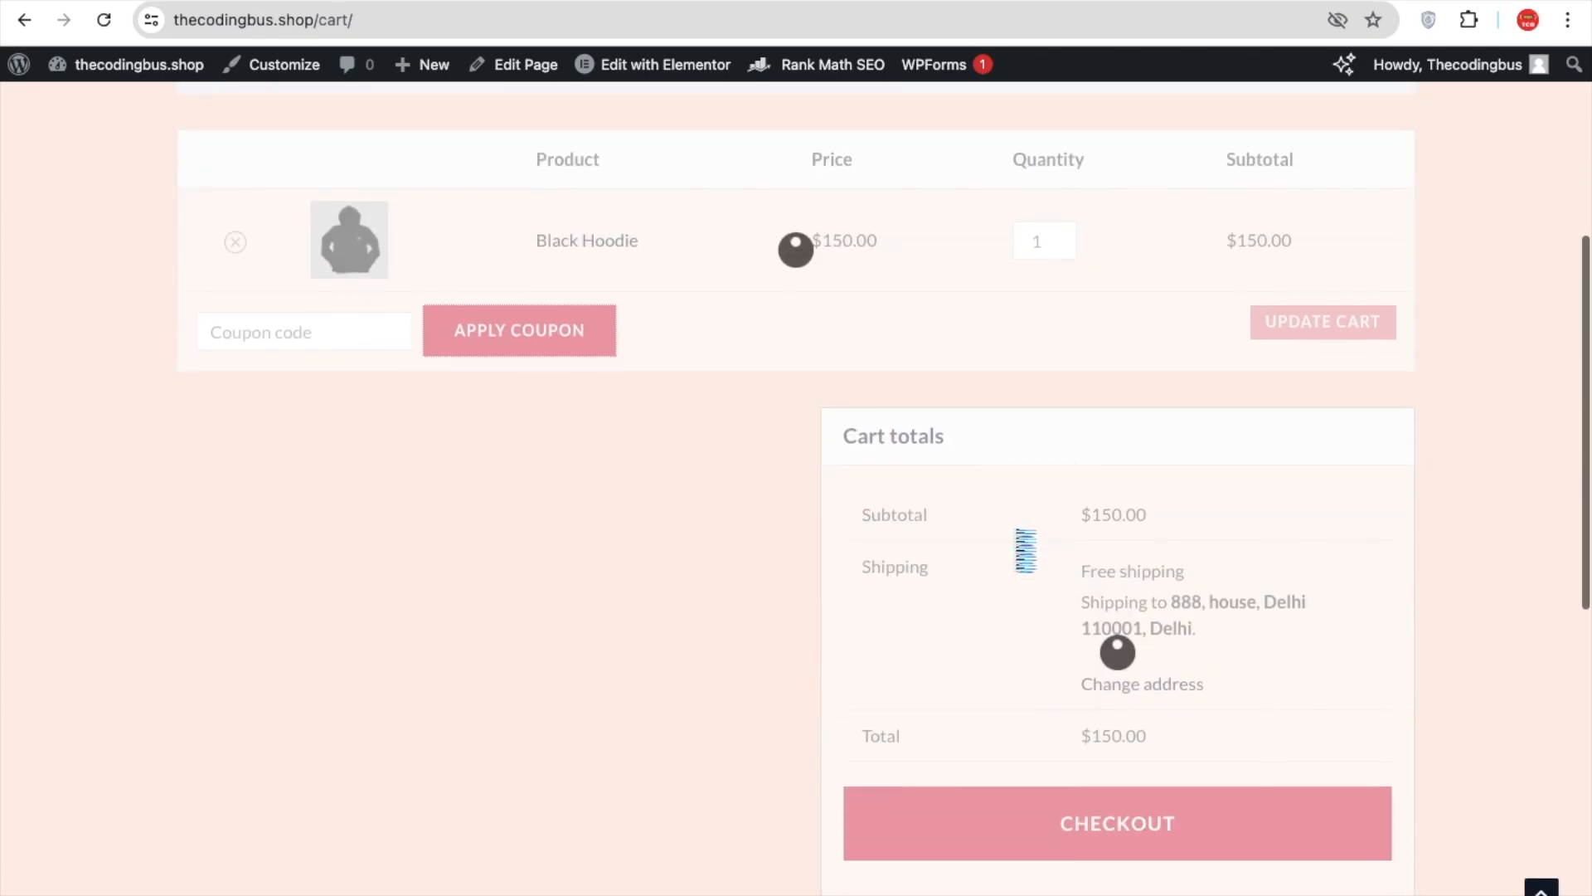
scroll(1118, 829, down, 2)
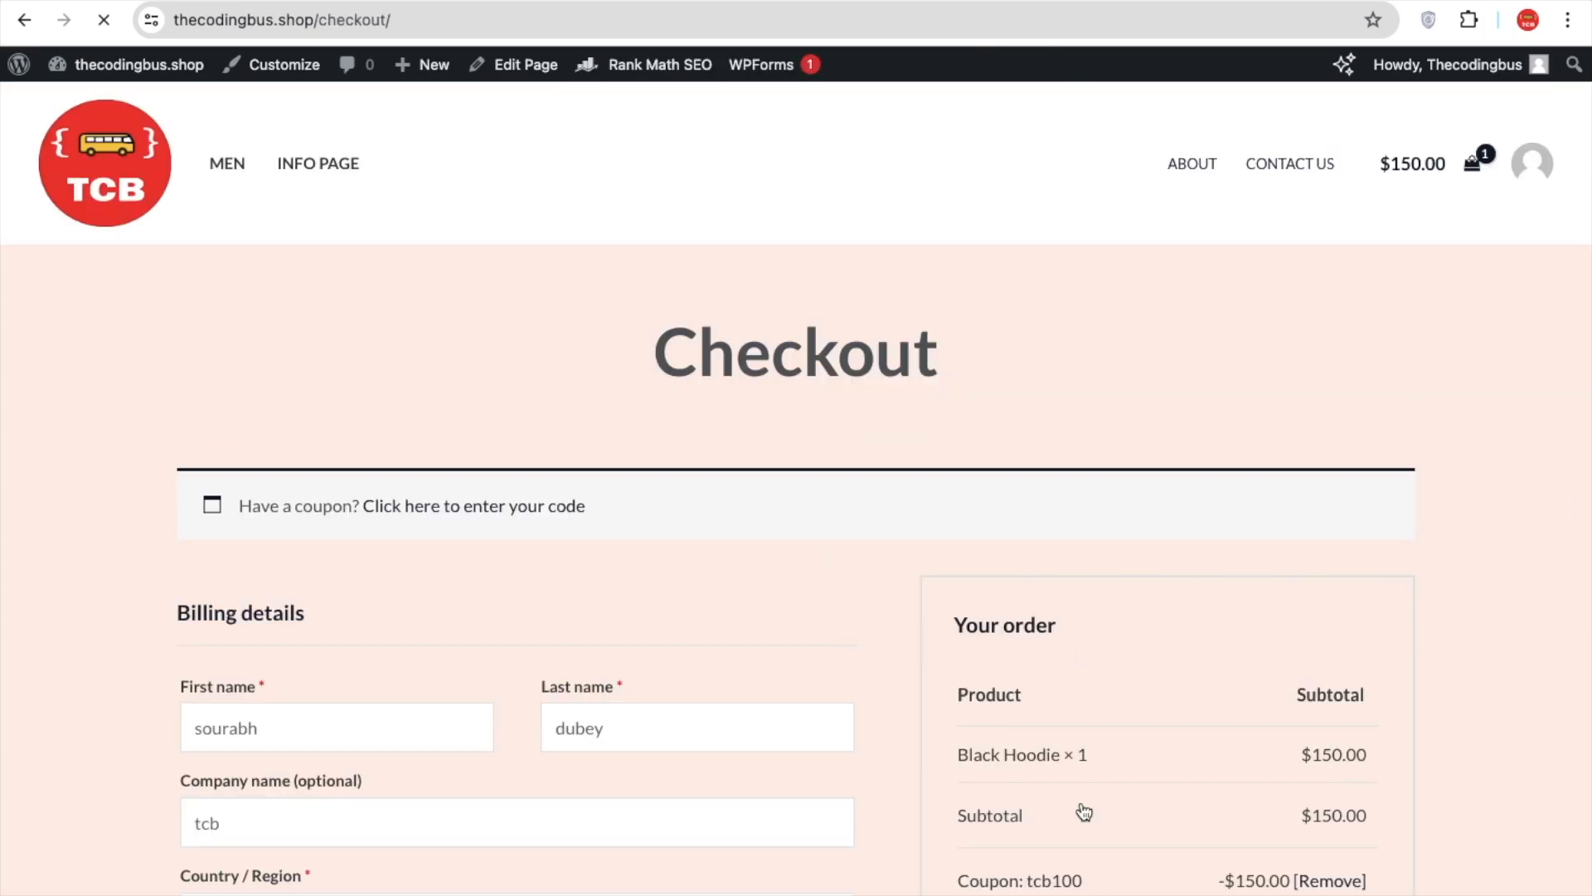
Review the billing details and order summary on the checkout page and place the Black Hoodie order.
scroll(852, 540, down, 3)
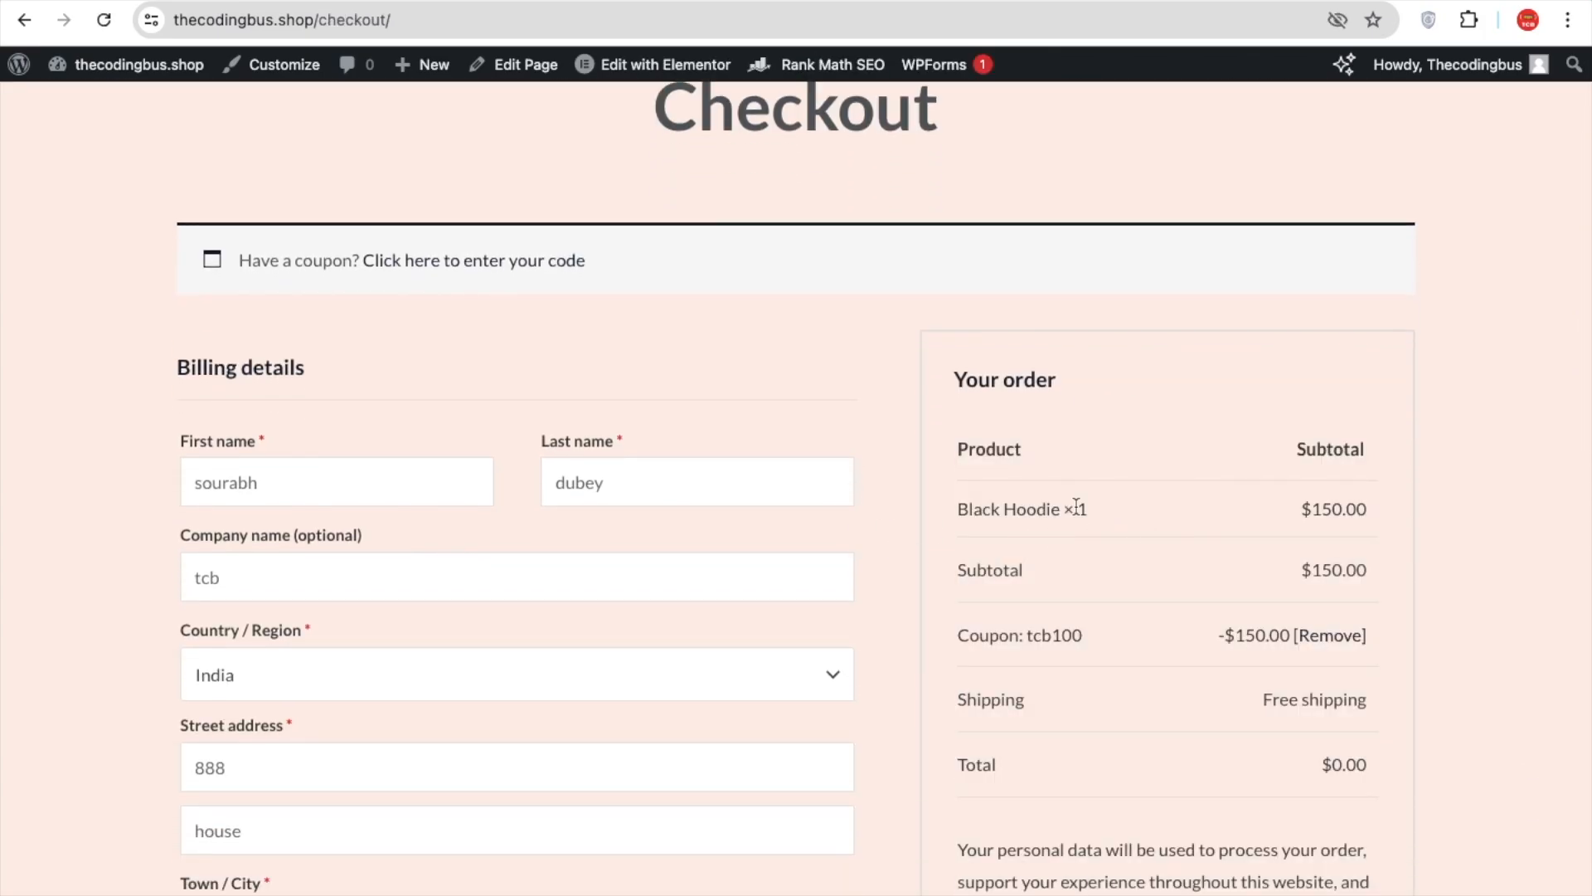
scroll(916, 525, down, 2)
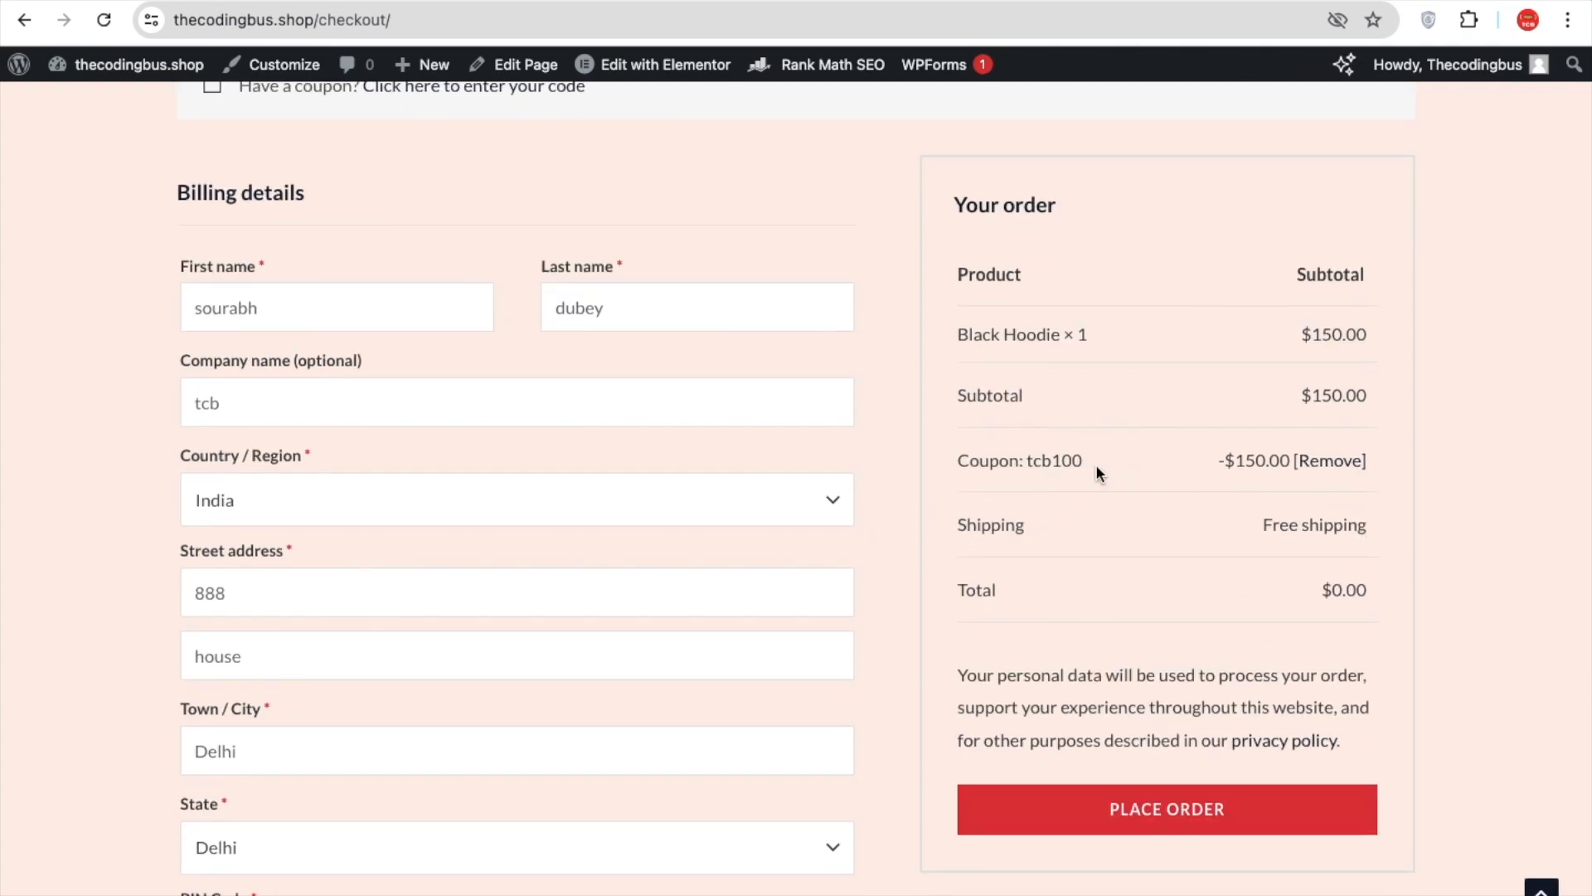
scroll(912, 426, down, 1)
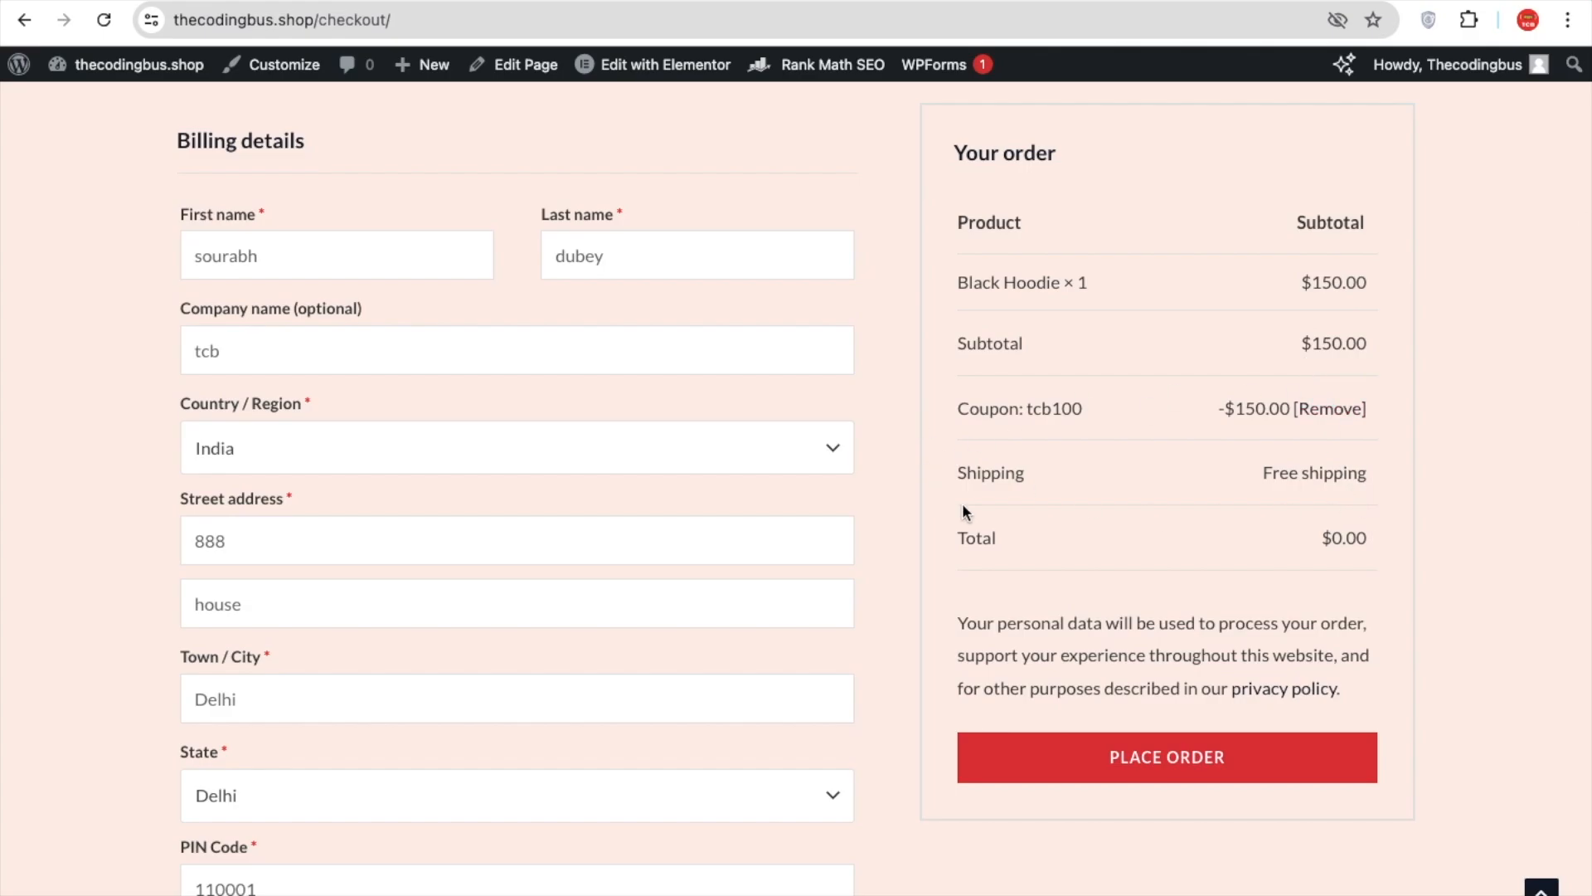
scroll(892, 497, down, 5)
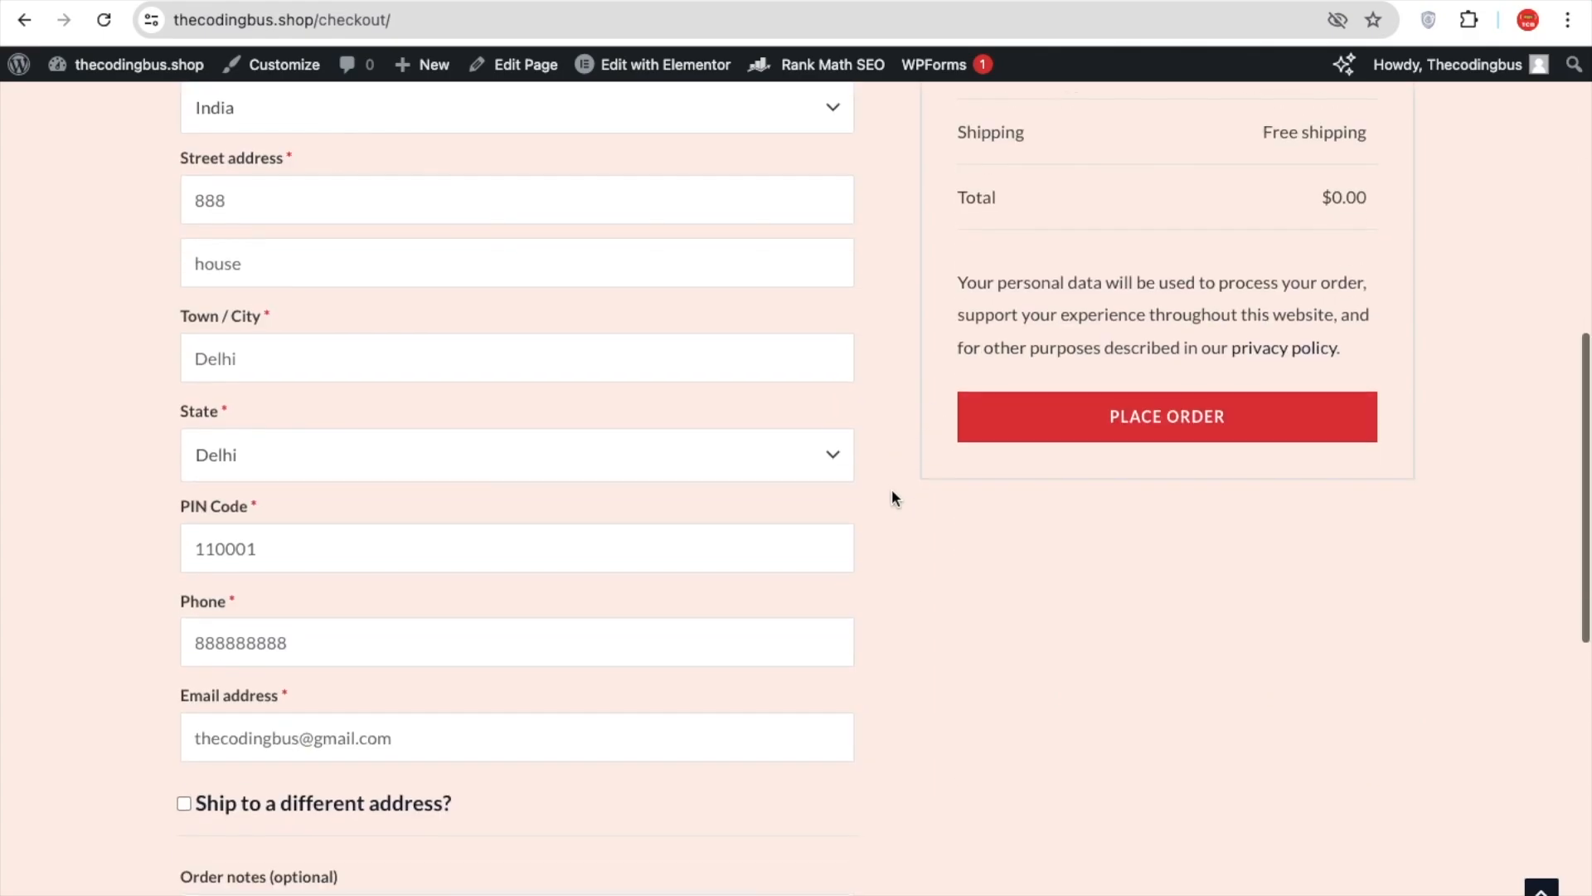
scroll(892, 496, up, 2)
click(1137, 493)
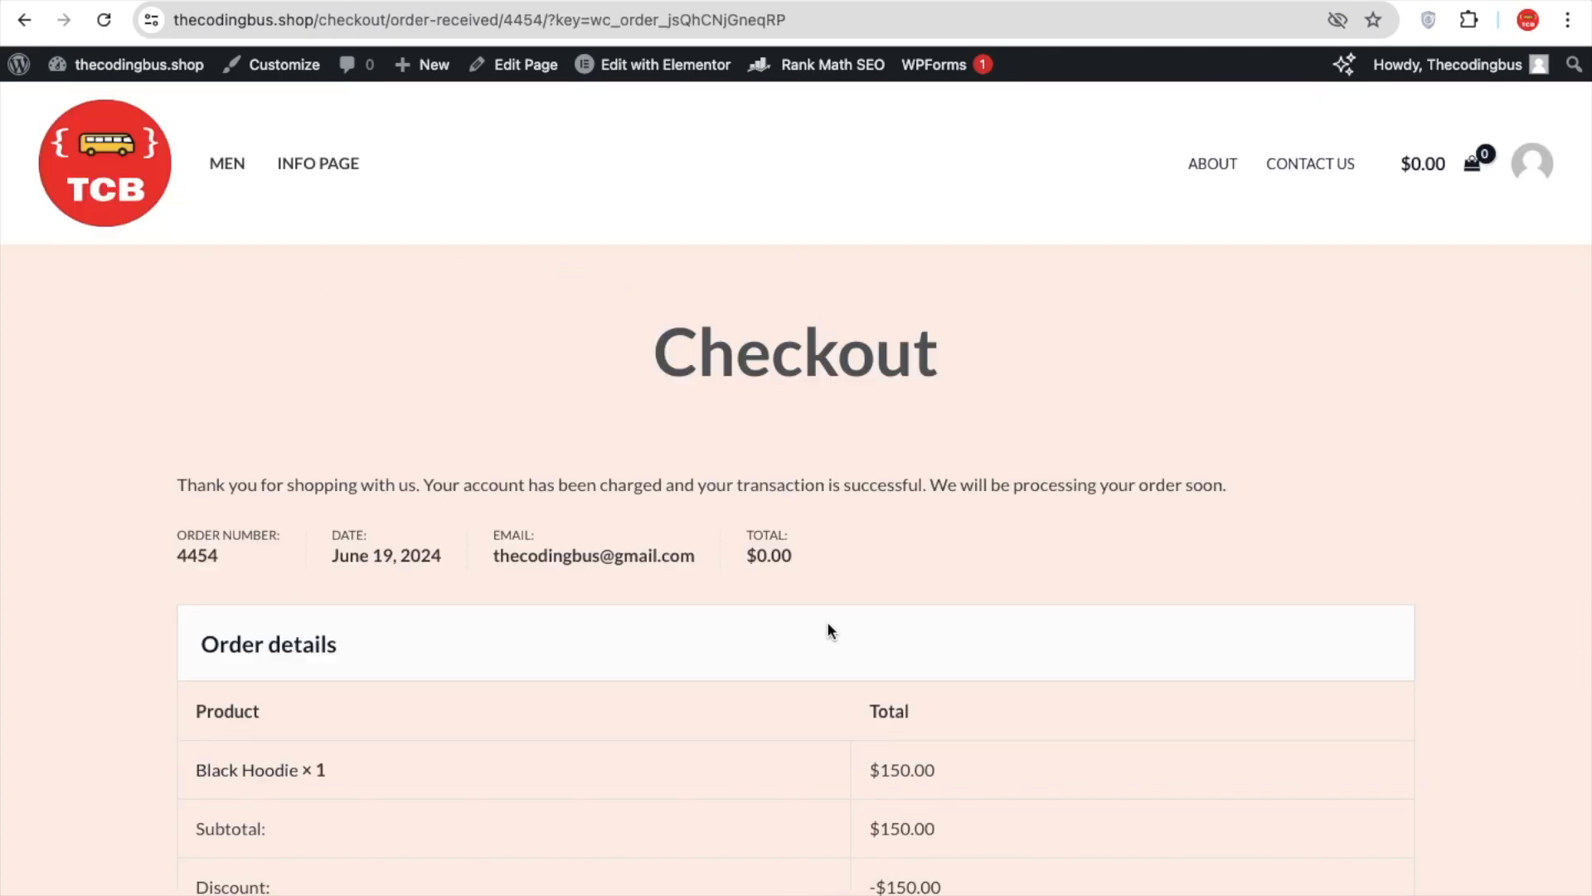